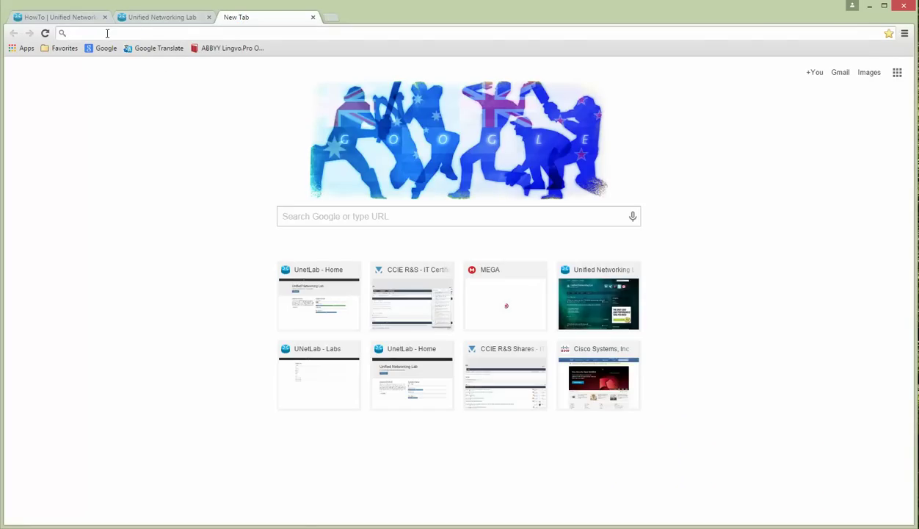
Step: Search the web for 'winscp' and open the official winscp.net website
{"action": "type", "text": "win"}
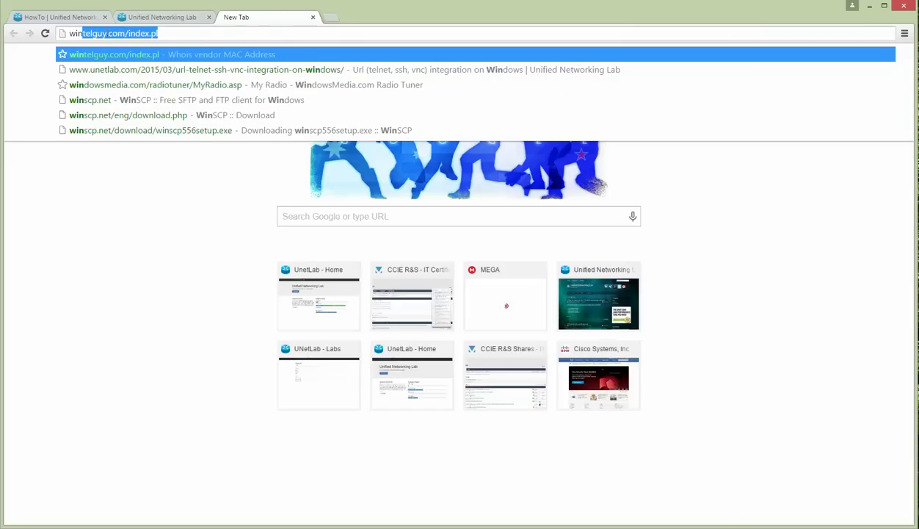
{"action": "type", "text": "scp"}
{"action": "key", "text": "Delete"}
{"action": "key", "text": "Return"}
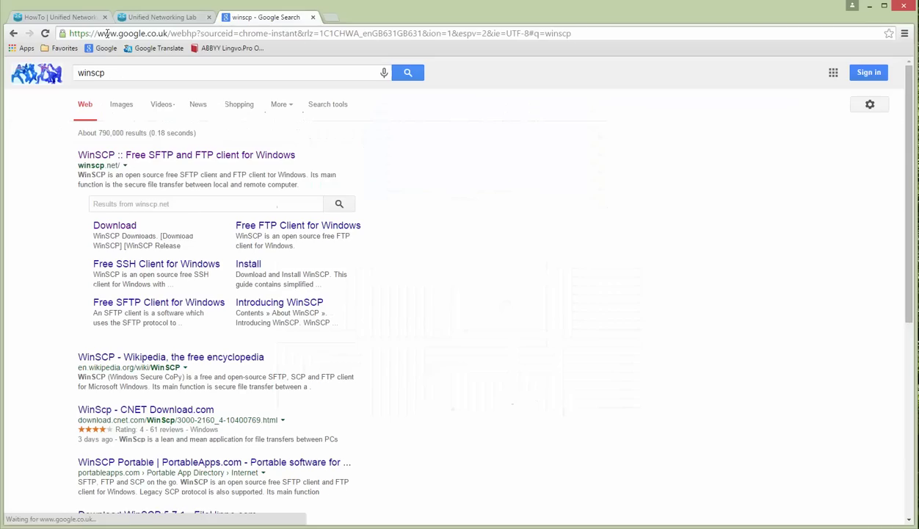
{"action": "left_click", "coordinate": [210, 156]}
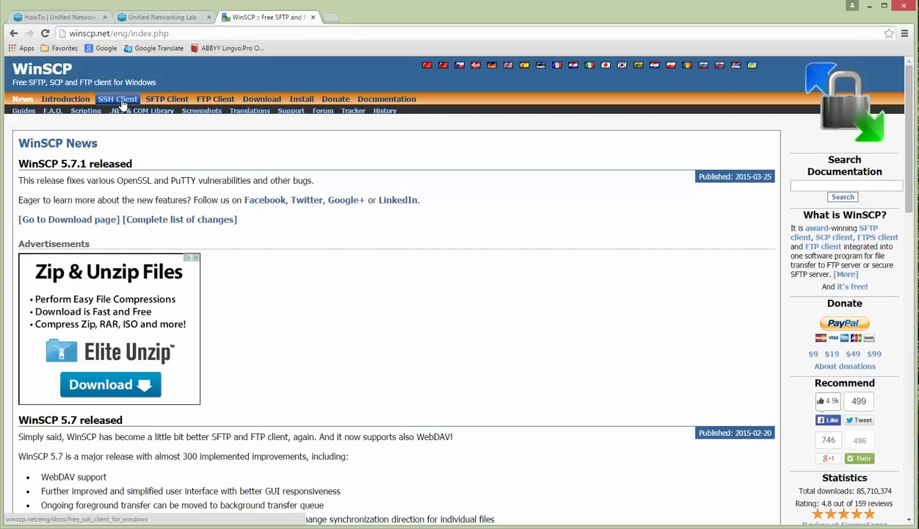
Step: Start downloading the WinSCP 5.7.1 installation package and dismiss the Save As dialog
{"action": "left_click", "coordinate": [263, 101]}
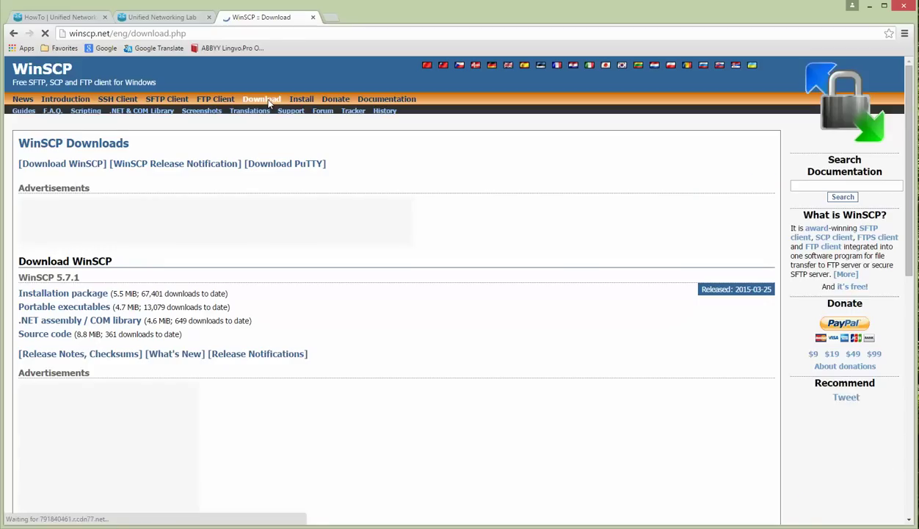
{"action": "left_click", "coordinate": [73, 293]}
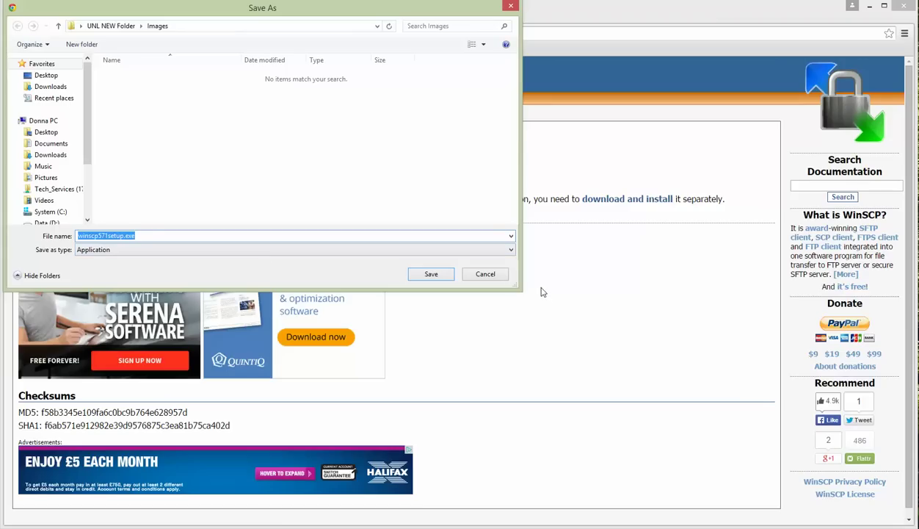
{"action": "left_click", "coordinate": [486, 273]}
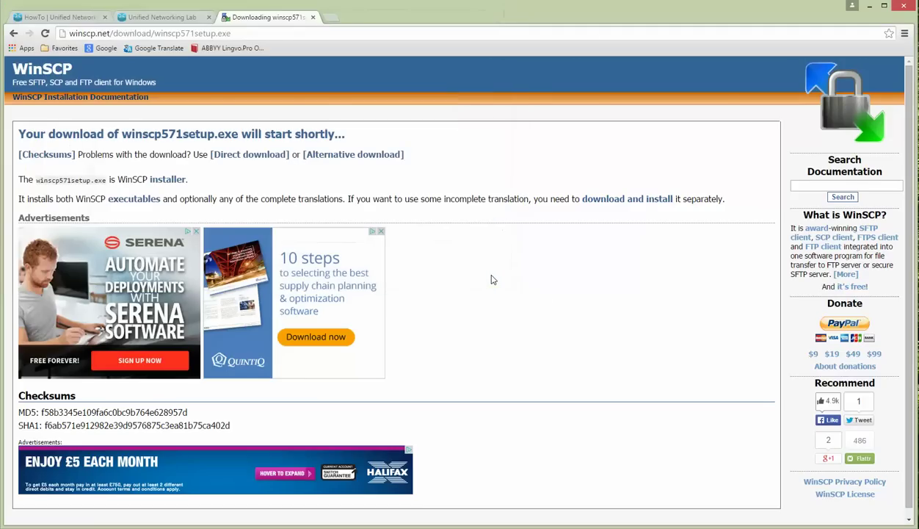
Step: Close the download tab and connect SecureCRT to the saved 192.168.137.50 session
{"action": "left_click", "coordinate": [314, 18]}
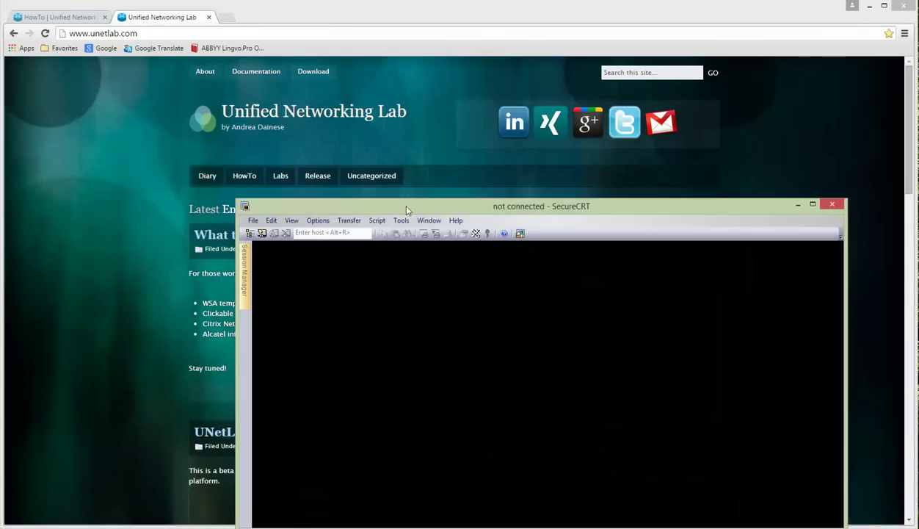
{"action": "left_click_drag", "start_coordinate": [397, 201], "coordinate": [409, 82]}
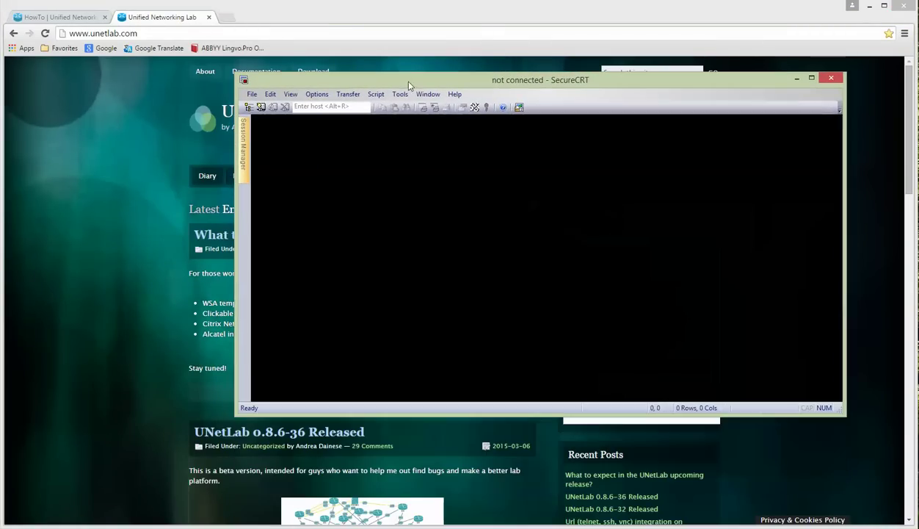
{"action": "left_click", "coordinate": [254, 107]}
{"action": "left_click", "coordinate": [619, 329]}
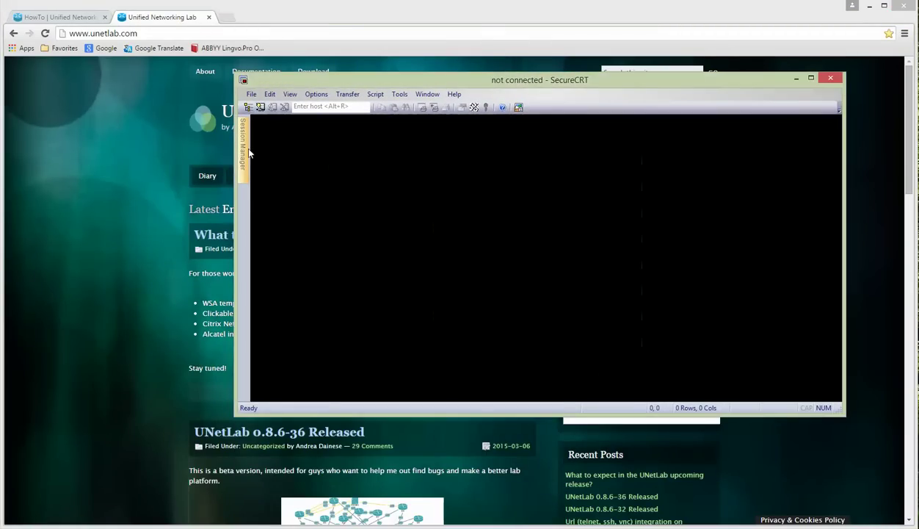
{"action": "mouse_move", "coordinate": [243, 146]}
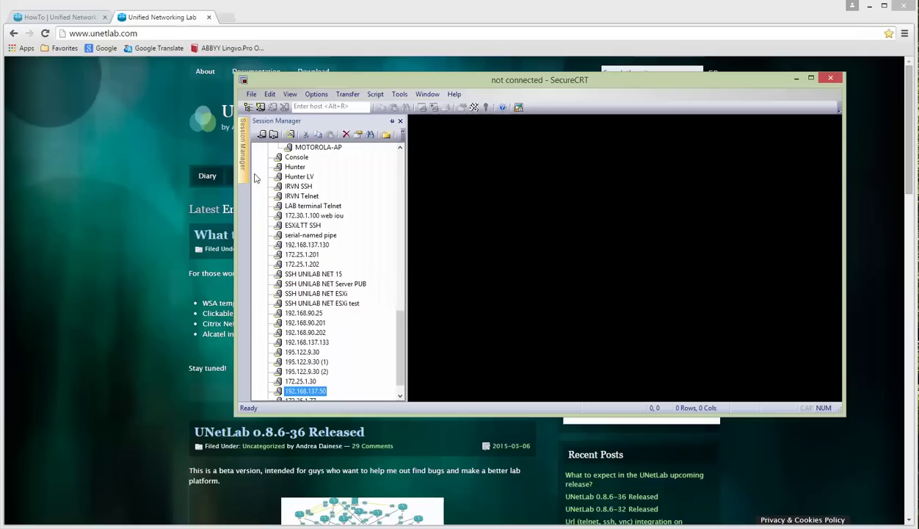
{"action": "double_click", "coordinate": [315, 393]}
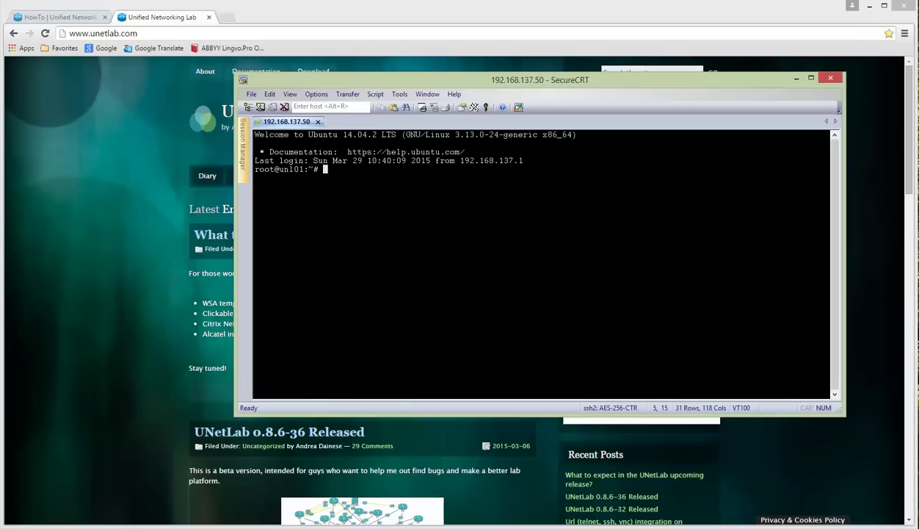
Step: Bring VMware Workstation forward, then minimise both it and SecureCRT
{"action": "left_click", "coordinate": [428, 498]}
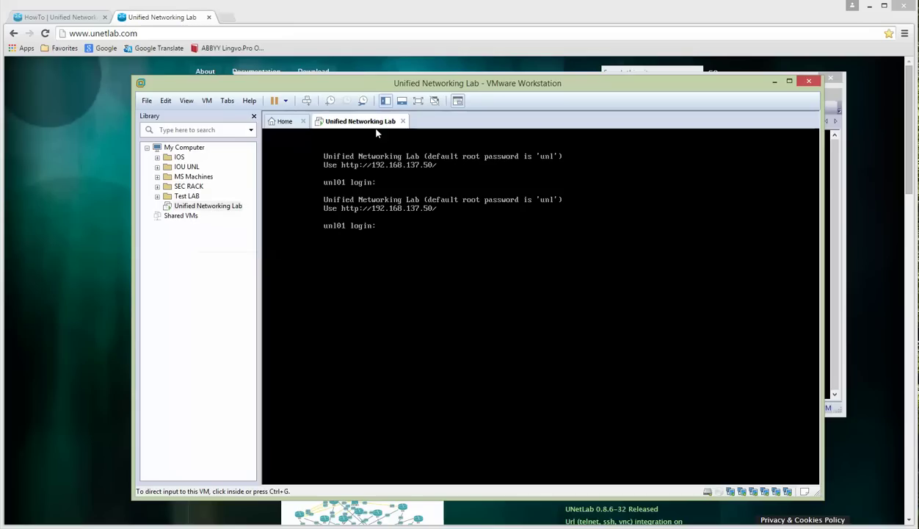
{"action": "left_click", "coordinate": [774, 82]}
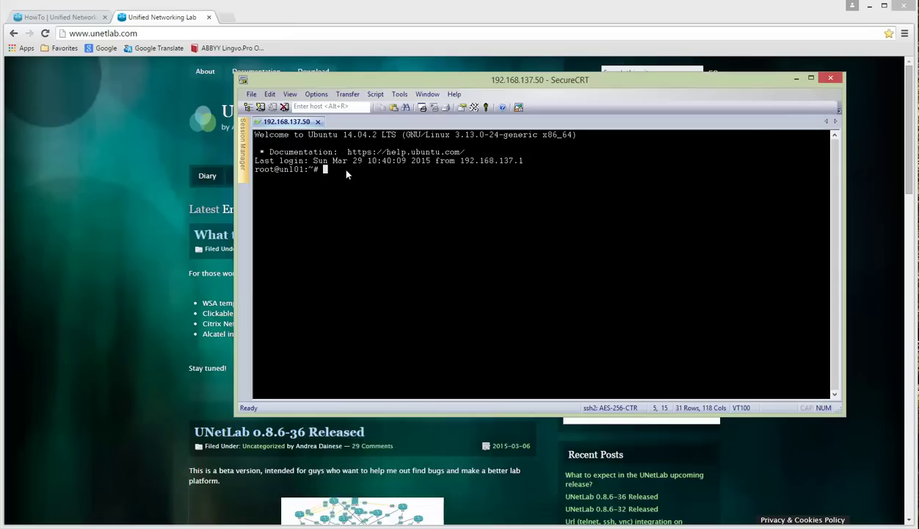
{"action": "left_click", "coordinate": [796, 78]}
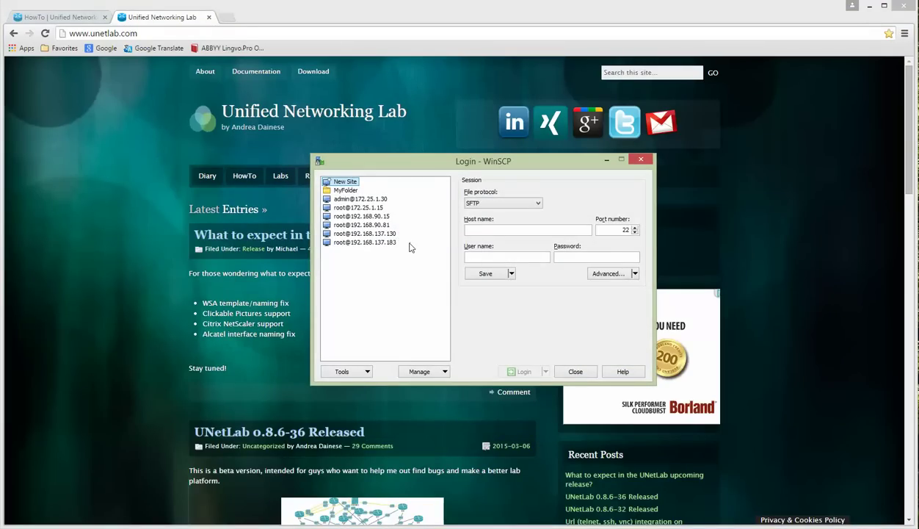
Step: Fill in an SCP login for host 192.168.137.50 as user root with its password
{"action": "left_click", "coordinate": [486, 203]}
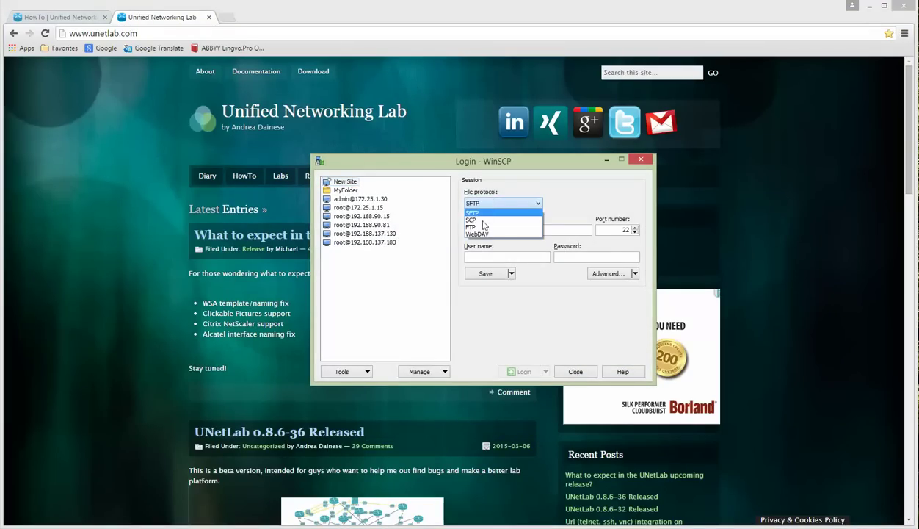
{"action": "left_click", "coordinate": [479, 222]}
{"action": "left_click", "coordinate": [485, 229]}
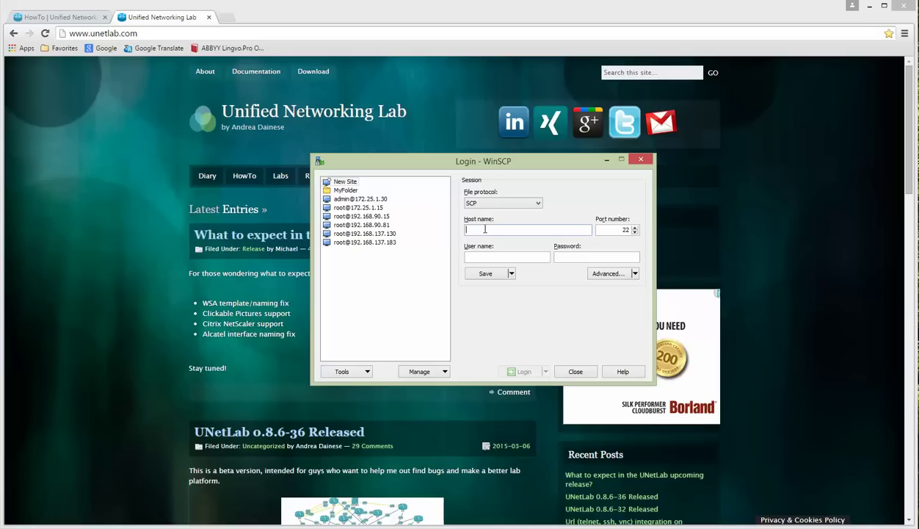
{"action": "type", "text": "192.168.137.50"}
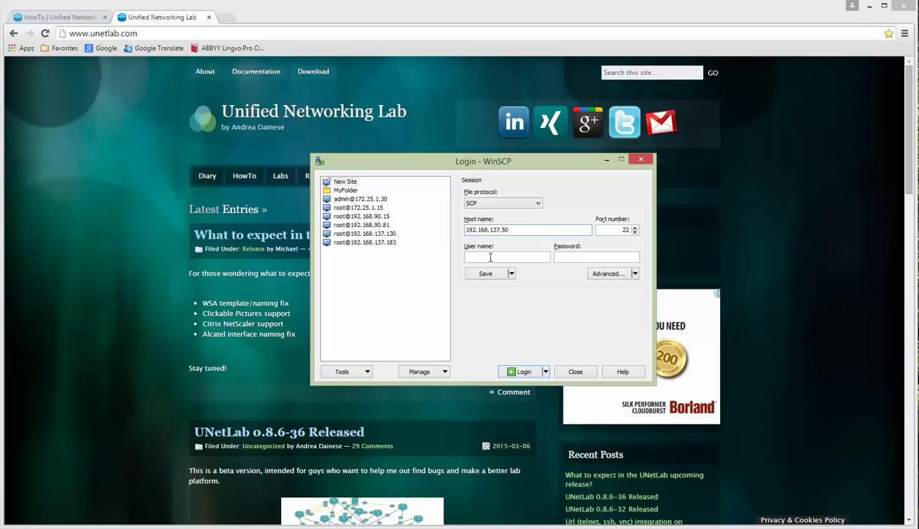
{"action": "type", "text": "root"}
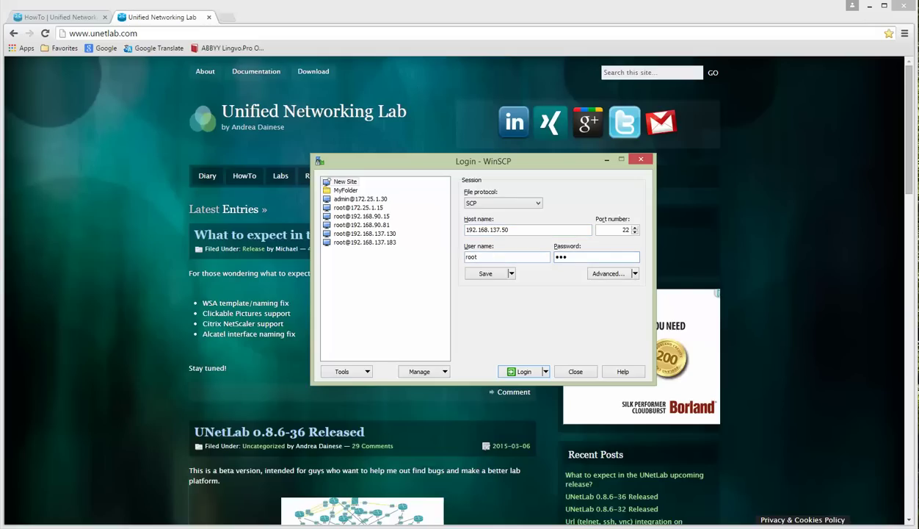
{"action": "left_click", "coordinate": [511, 274]}
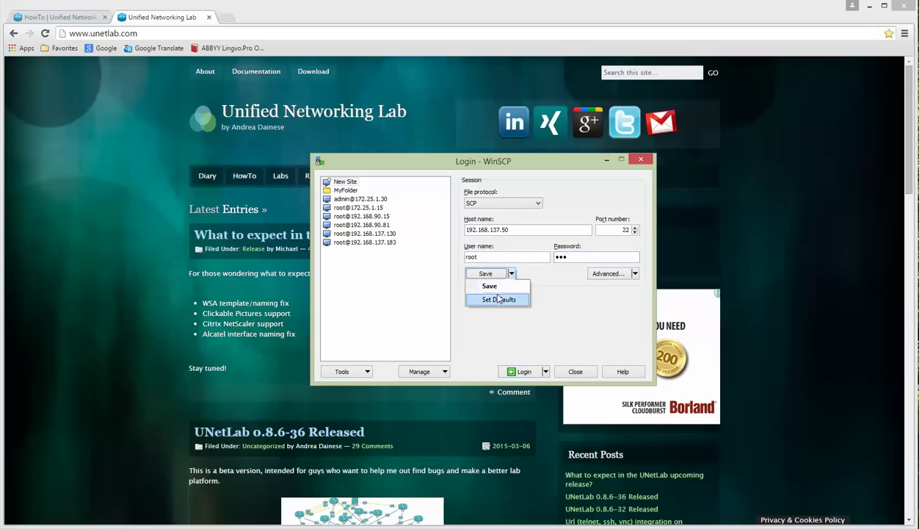
{"action": "left_click", "coordinate": [489, 286]}
{"action": "left_click", "coordinate": [406, 284]}
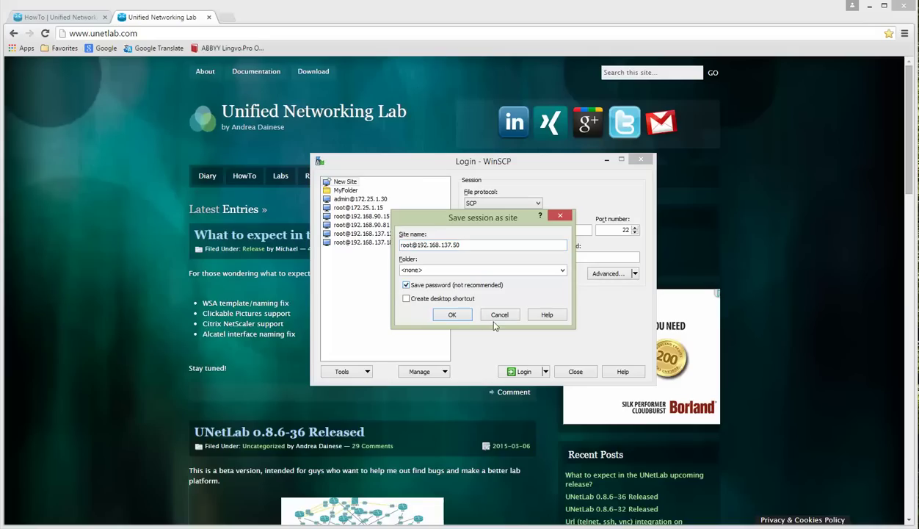
{"action": "left_click", "coordinate": [453, 315]}
{"action": "left_click", "coordinate": [522, 371]}
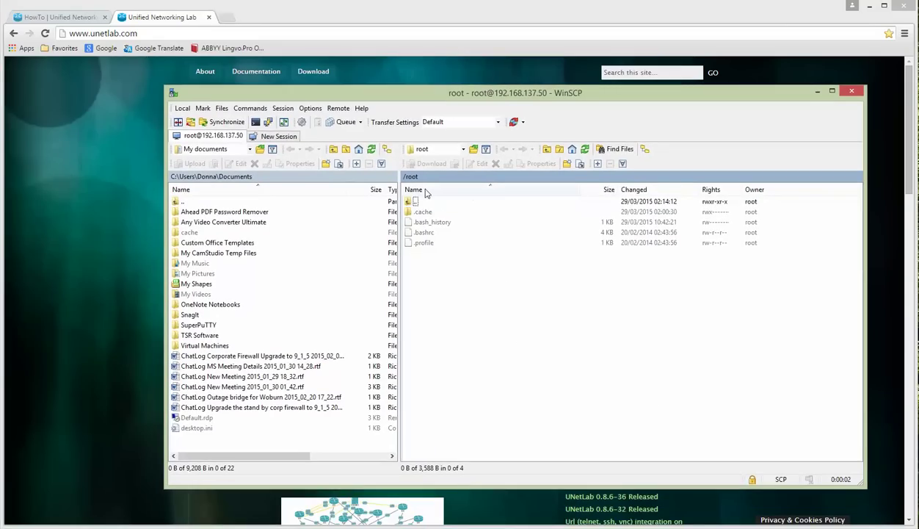
Step: Show the server's /root folder beside the local Desktop\UNL NEW Folder\Images folder
{"action": "double_click", "coordinate": [415, 203]}
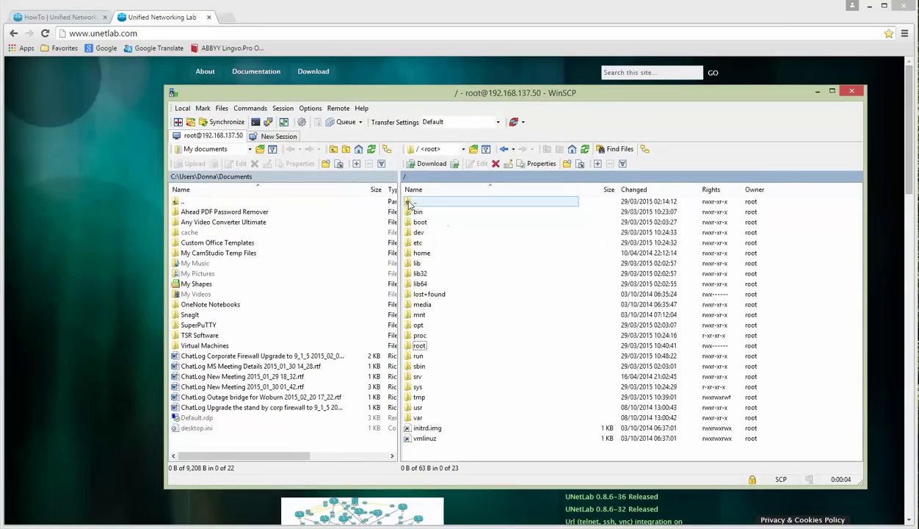
{"action": "double_click", "coordinate": [423, 347]}
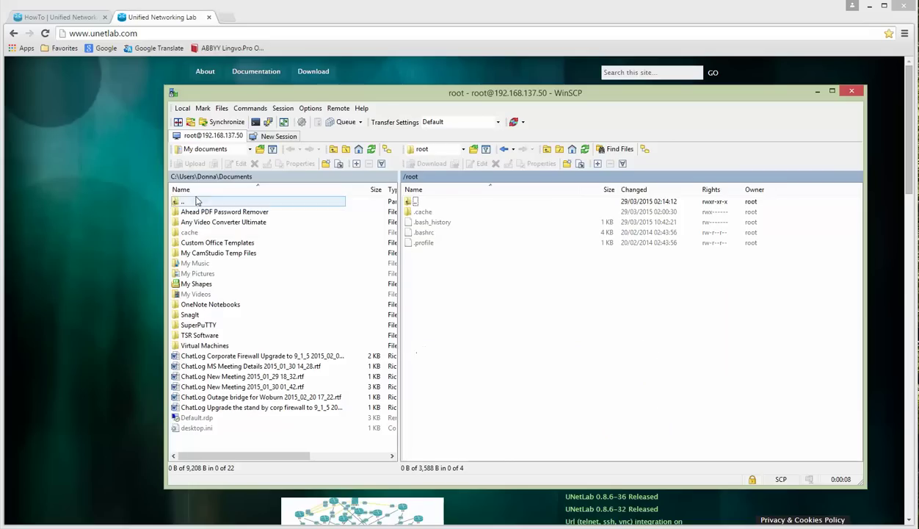
{"action": "left_click", "coordinate": [251, 149]}
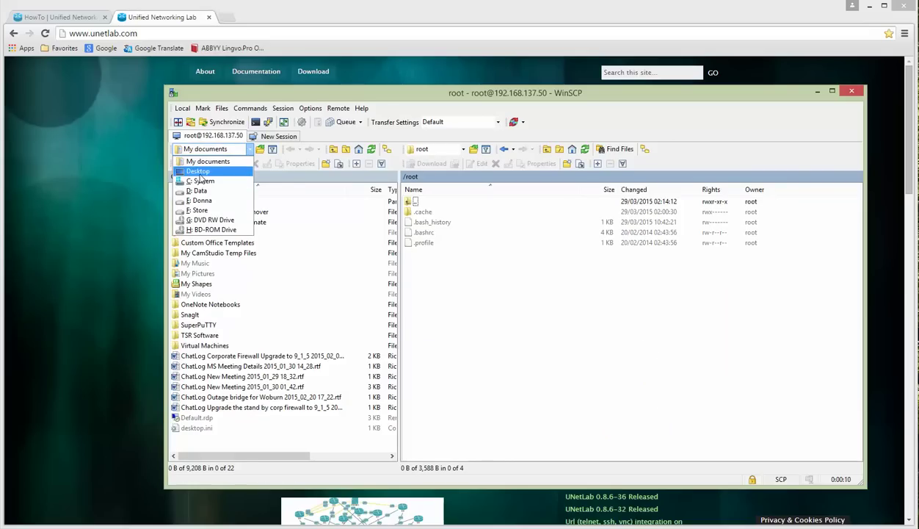
{"action": "left_click", "coordinate": [197, 172]}
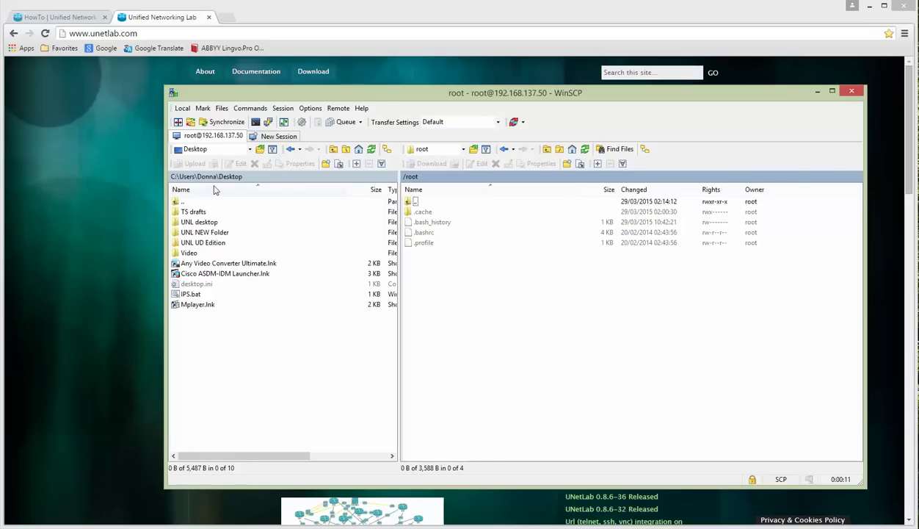
{"action": "double_click", "coordinate": [209, 233]}
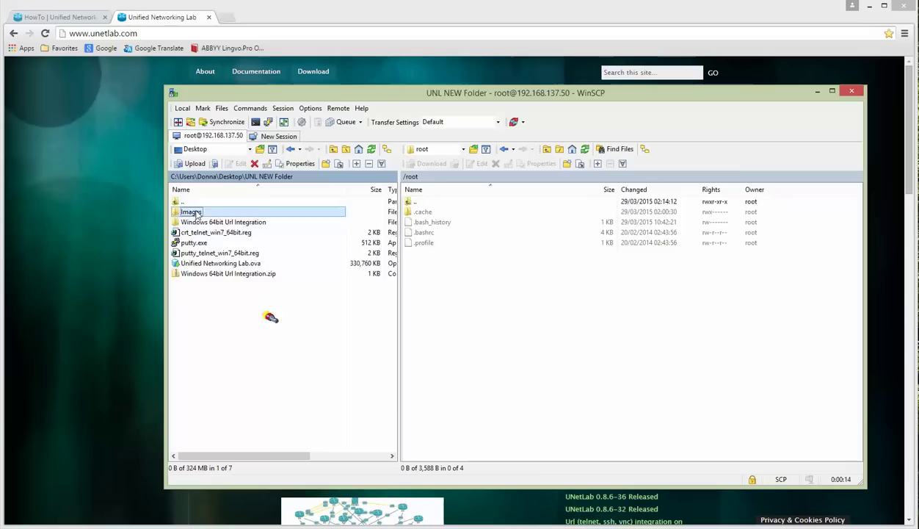
{"action": "double_click", "coordinate": [196, 212]}
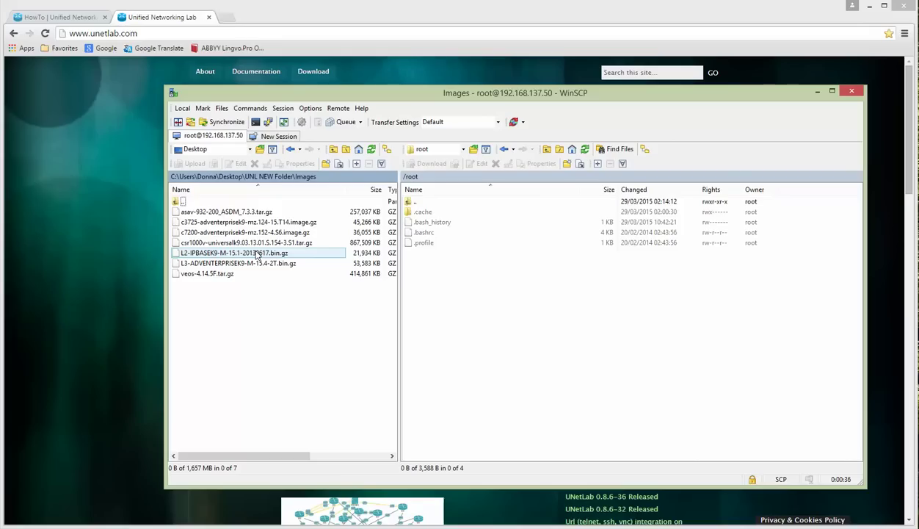
Step: Upload the L2-IPBASEK9 and L3-ADVENTERPRISEK9 .bin.gz images to /root, then move the terminal aside
{"action": "left_click_drag", "start_coordinate": [257, 255], "coordinate": [285, 282]}
{"action": "left_click", "coordinate": [268, 264], "text": "ctrl"}
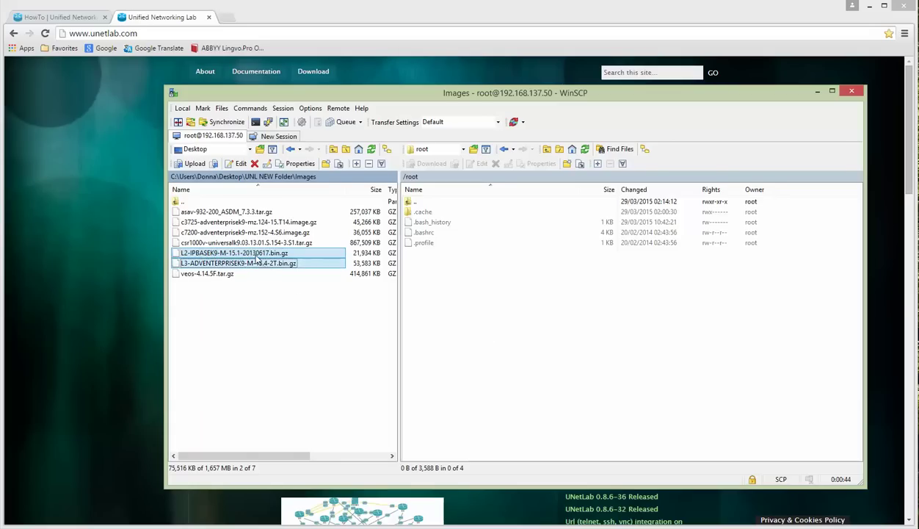
{"action": "left_click_drag", "start_coordinate": [255, 254], "coordinate": [482, 325]}
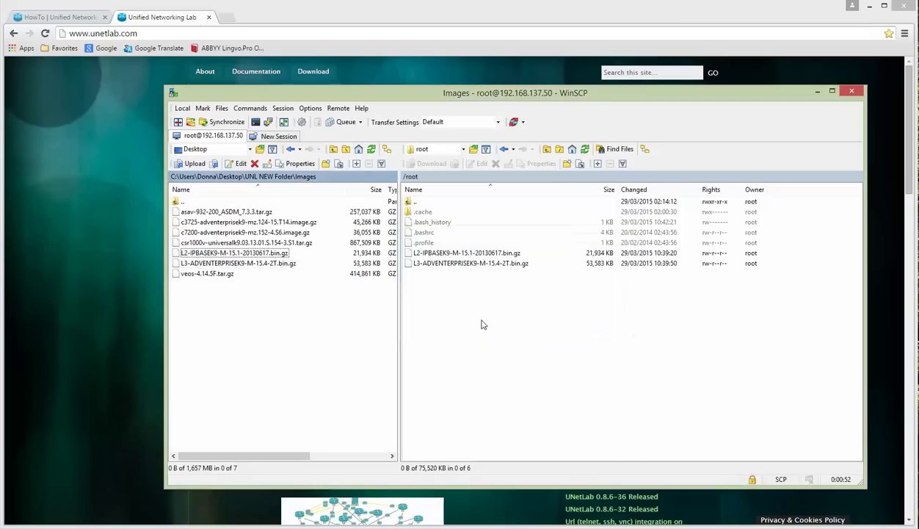
{"action": "left_click", "coordinate": [465, 253]}
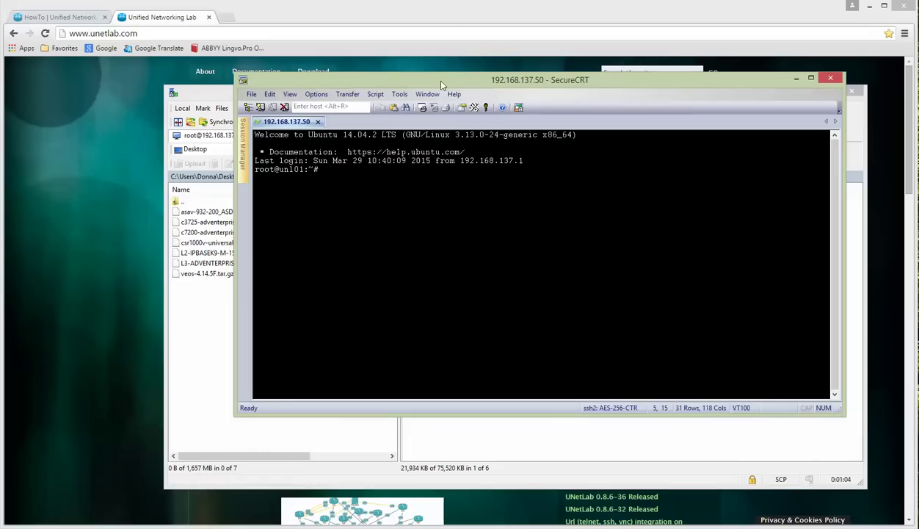
{"action": "left_click_drag", "start_coordinate": [428, 87], "coordinate": [269, 116]}
Step: Gunzip the L2-IPBASEK9 .bin.gz image in /root from the SecureCRT terminal
{"action": "left_click", "coordinate": [830, 279]}
{"action": "right_click", "coordinate": [484, 253]}
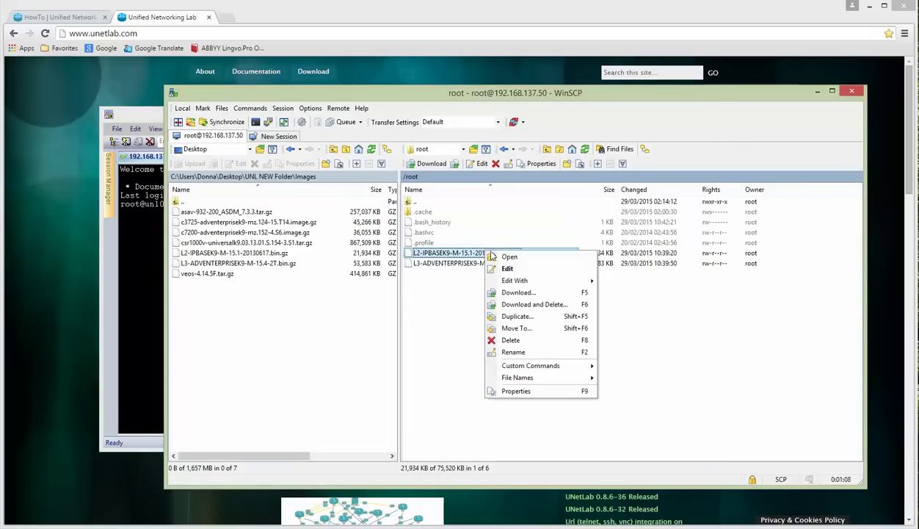
{"action": "left_click", "coordinate": [513, 352]}
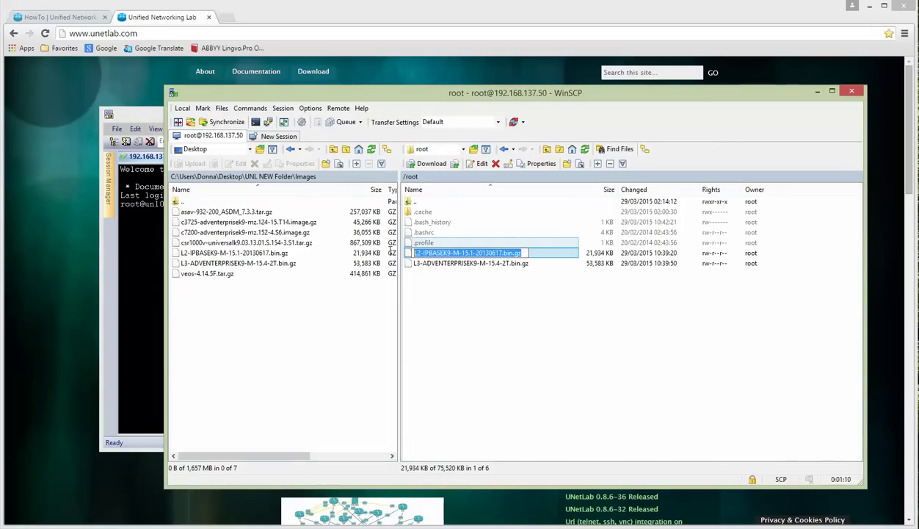
{"action": "left_click_drag", "start_coordinate": [147, 113], "coordinate": [322, 107]}
{"action": "type", "text": "gunzip"}
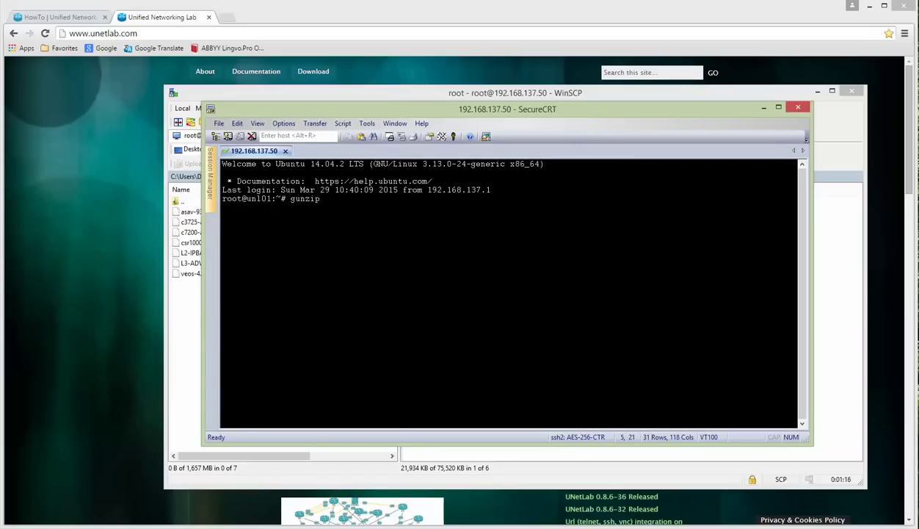
{"action": "type", "text": " L2"}
{"action": "key", "text": "Tab"}
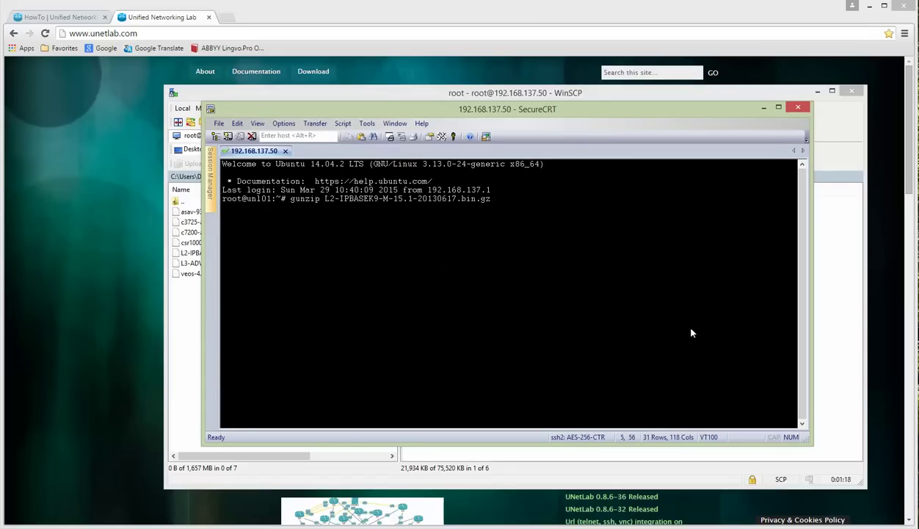
{"action": "key", "text": "Return"}
Step: Gunzip the L3-ADVENTERPRISEK9 .bin.gz image in /root from the terminal
{"action": "left_click", "coordinate": [831, 292]}
{"action": "left_click", "coordinate": [468, 263]}
{"action": "right_click", "coordinate": [470, 266]}
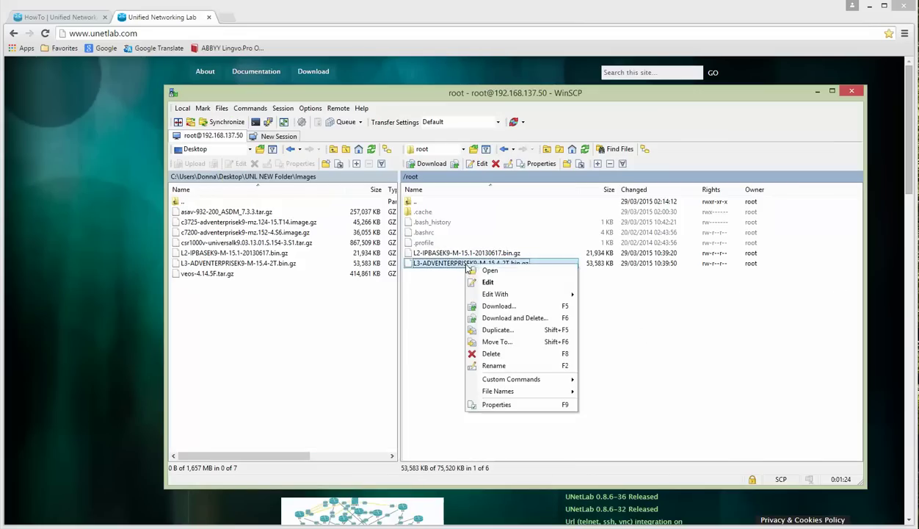
{"action": "left_click", "coordinate": [494, 365]}
{"action": "left_click_drag", "start_coordinate": [530, 263], "coordinate": [406, 263]}
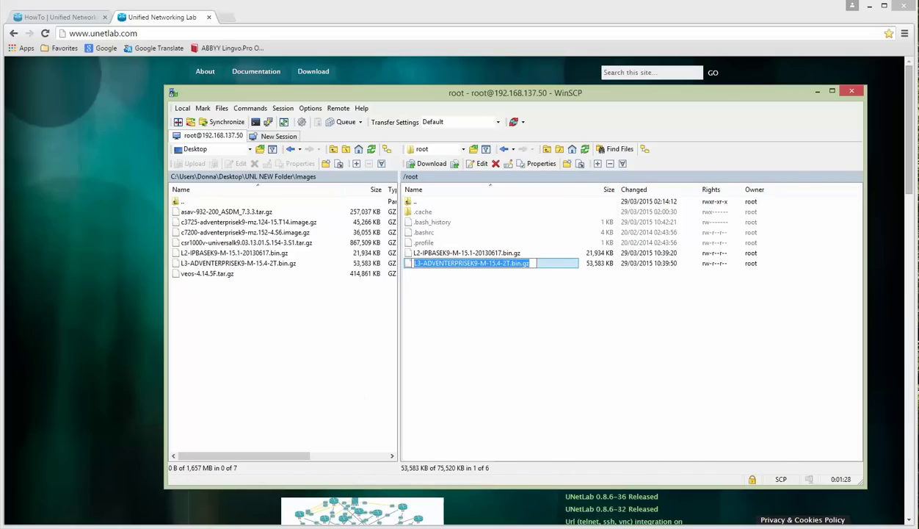
{"action": "key", "text": "alt+Tab"}
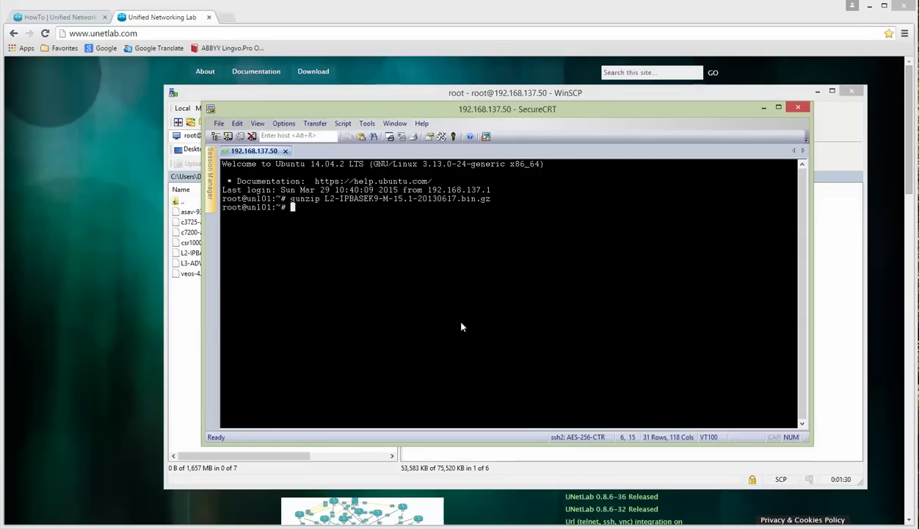
{"action": "type", "text": "nzip L3"}
{"action": "key", "text": "Tab"}
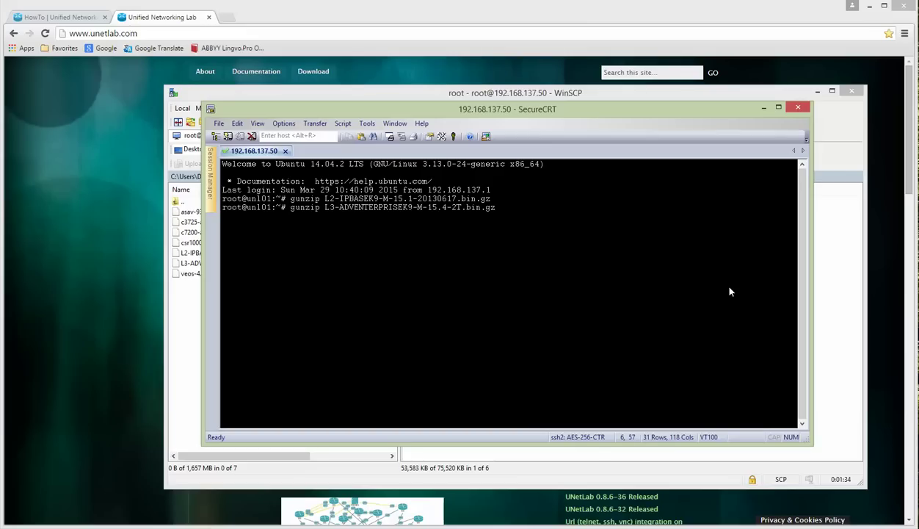
{"action": "key", "text": "Return"}
Step: Refresh WinSCP's /root listing and check the two new .bin files
{"action": "left_click", "coordinate": [823, 306]}
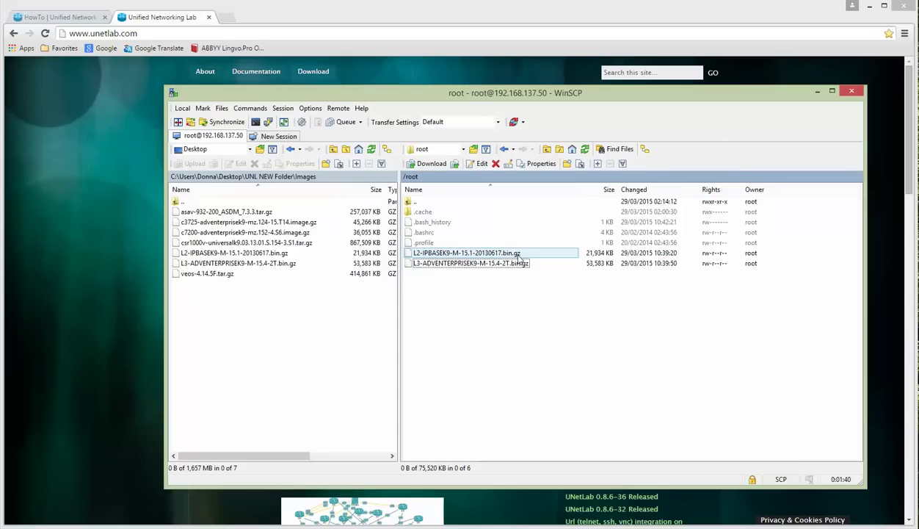
{"action": "left_click", "coordinate": [585, 150]}
{"action": "left_click", "coordinate": [505, 254]}
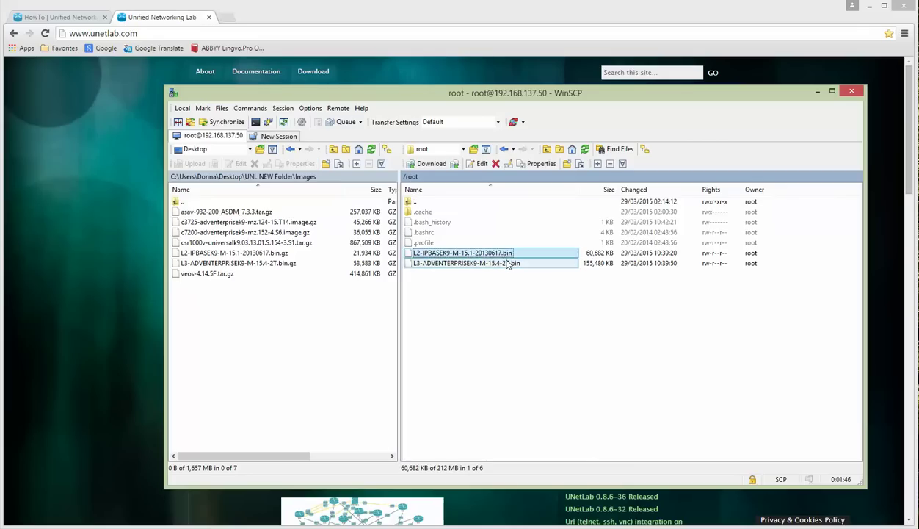
{"action": "left_click", "coordinate": [512, 264]}
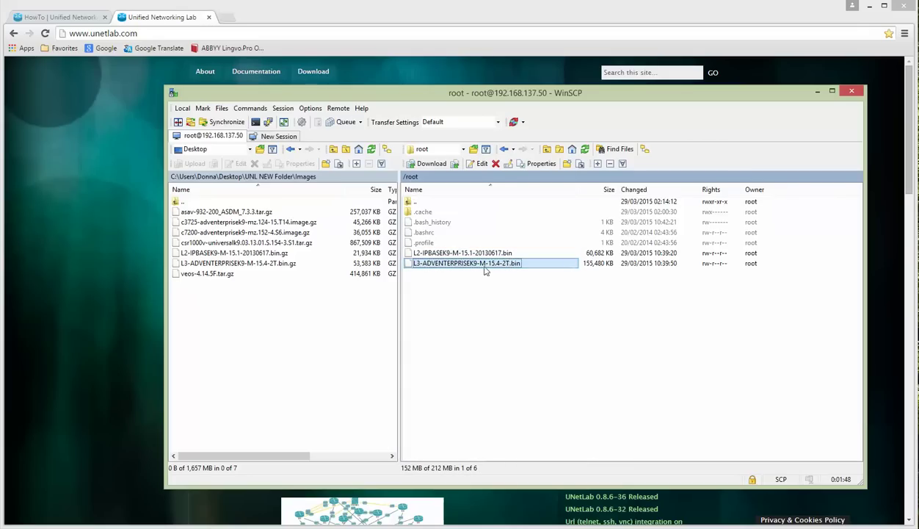
{"action": "left_click", "coordinate": [476, 254]}
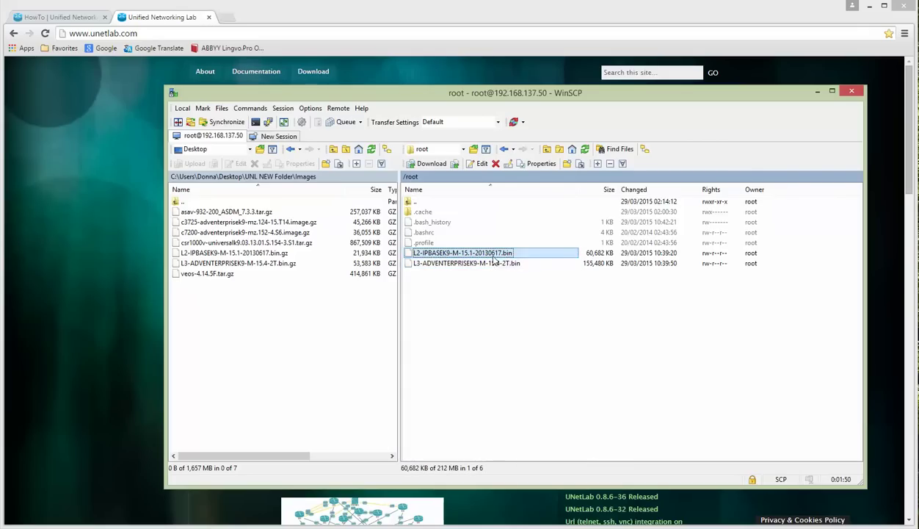
{"action": "left_click", "coordinate": [496, 263]}
{"action": "left_click", "coordinate": [488, 253]}
{"action": "left_click", "coordinate": [502, 265]}
{"action": "left_click", "coordinate": [498, 255]}
{"action": "left_click", "coordinate": [501, 264]}
{"action": "left_click", "coordinate": [497, 253]}
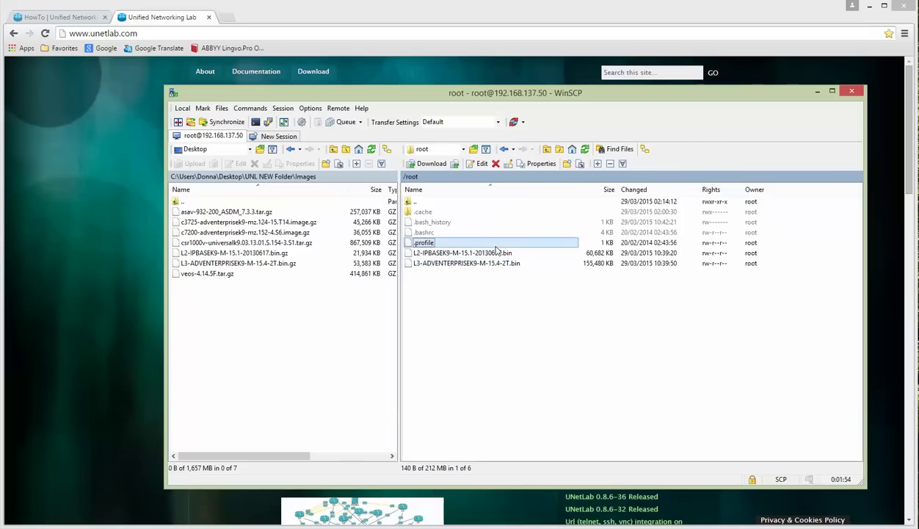
{"action": "left_click", "coordinate": [494, 265], "text": "ctrl"}
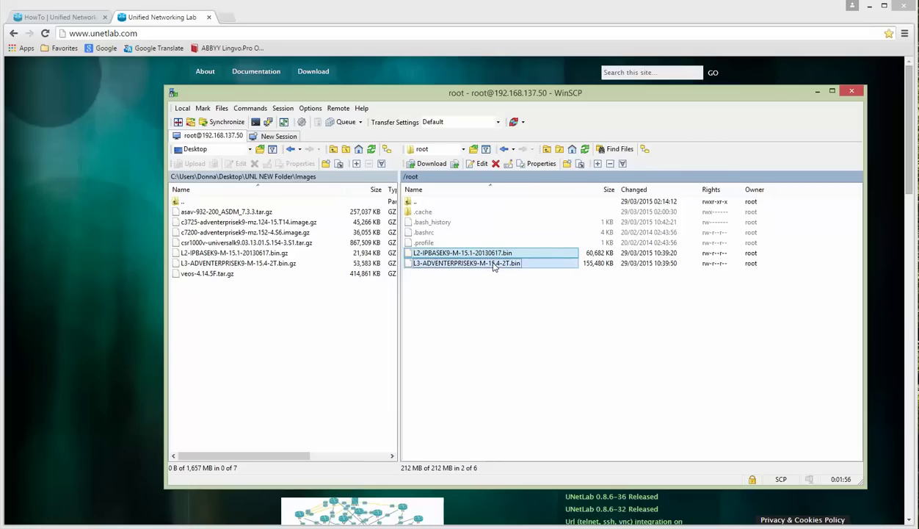
{"action": "right_click", "coordinate": [495, 267]}
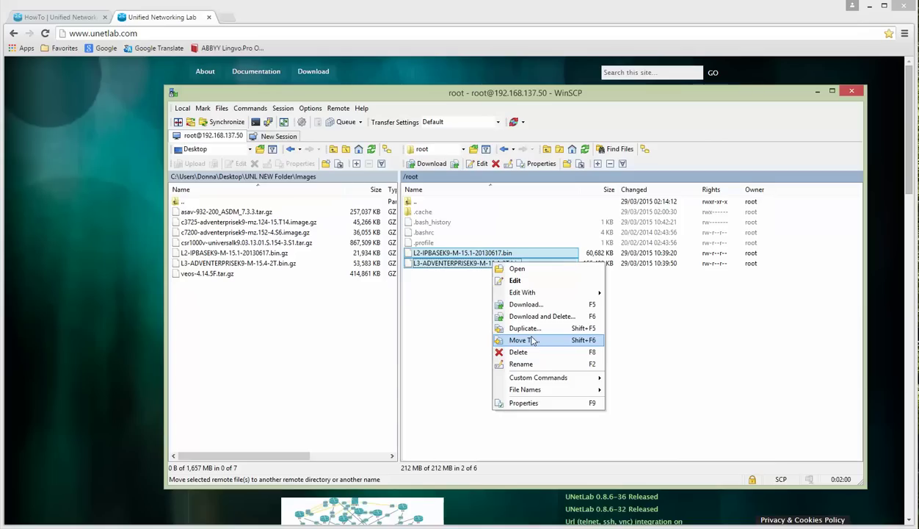
{"action": "left_click", "coordinate": [531, 339]}
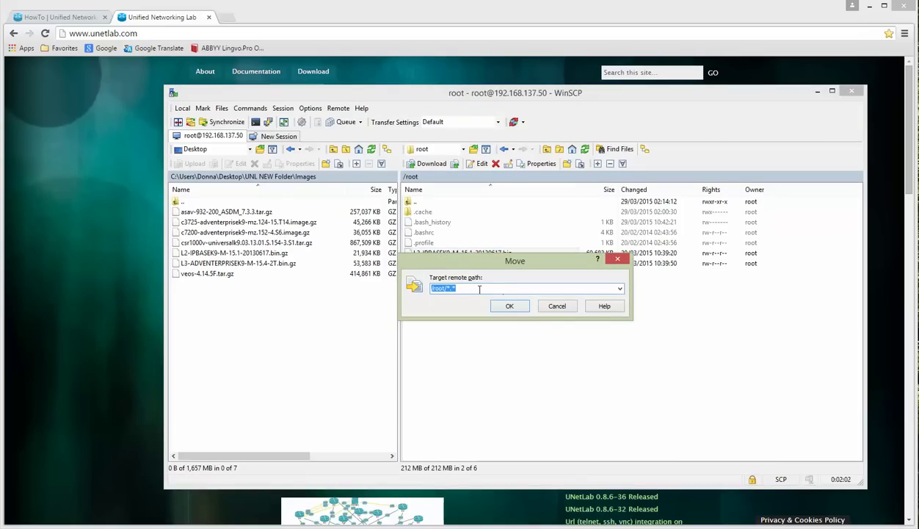
{"action": "type", "text": "/opt/unetlab/addons"}
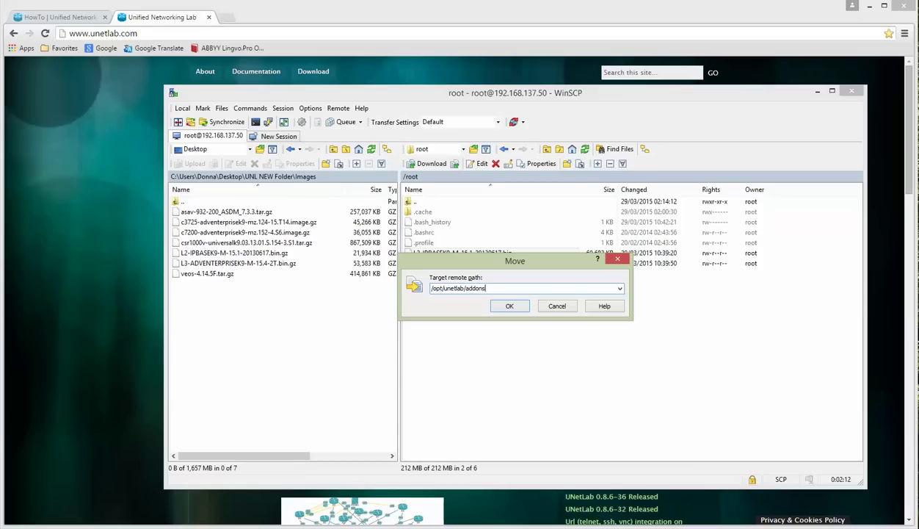
Step: Browse to /opt/unetlab/addons/iol/bin and copy that path to the clipboard
{"action": "left_click", "coordinate": [557, 305]}
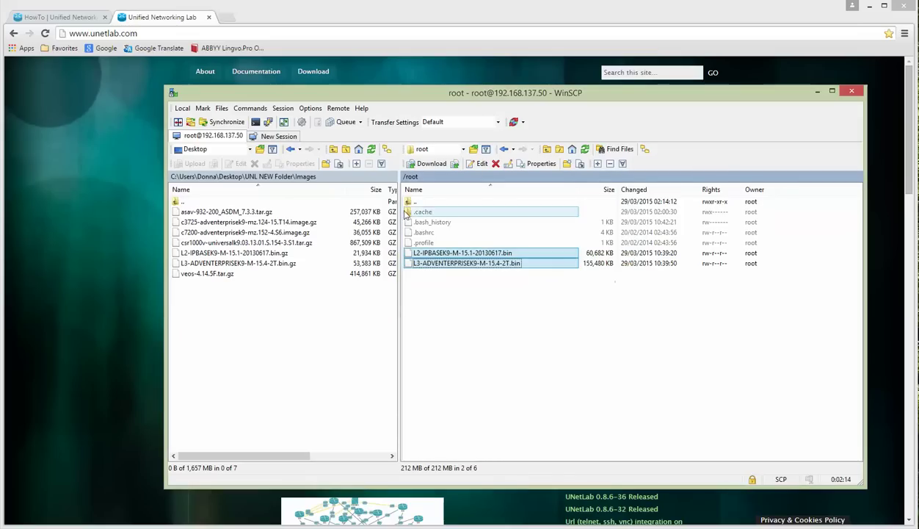
{"action": "double_click", "coordinate": [411, 201]}
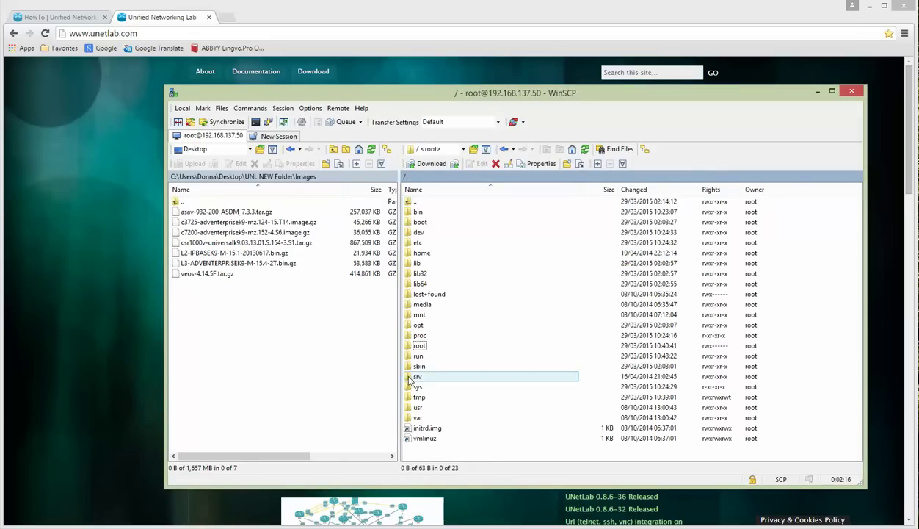
{"action": "double_click", "coordinate": [418, 325]}
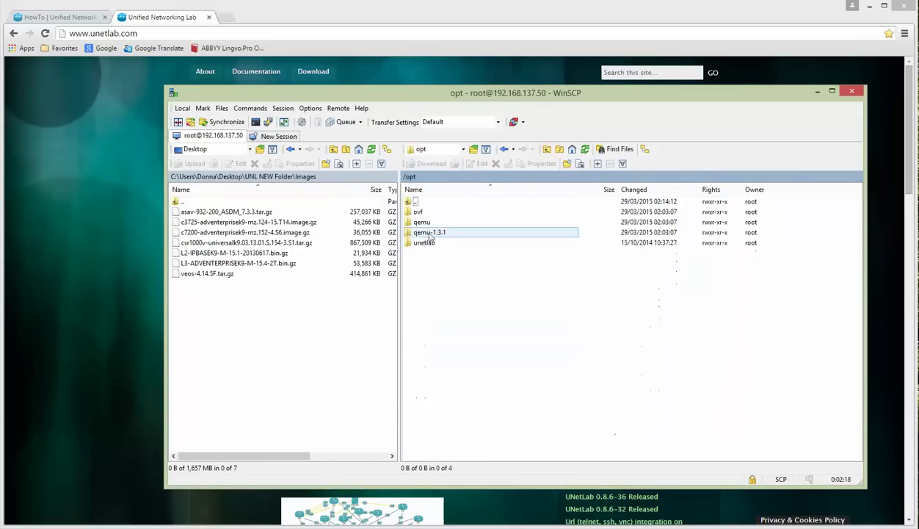
{"action": "left_click", "coordinate": [426, 243]}
{"action": "double_click", "coordinate": [426, 243]}
{"action": "double_click", "coordinate": [423, 212]}
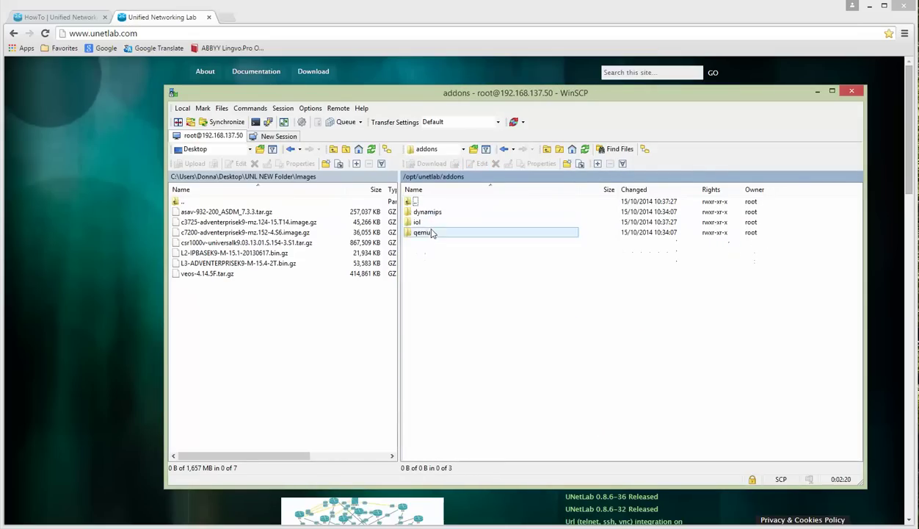
{"action": "double_click", "coordinate": [421, 225]}
{"action": "left_click", "coordinate": [418, 211]}
{"action": "double_click", "coordinate": [419, 212]}
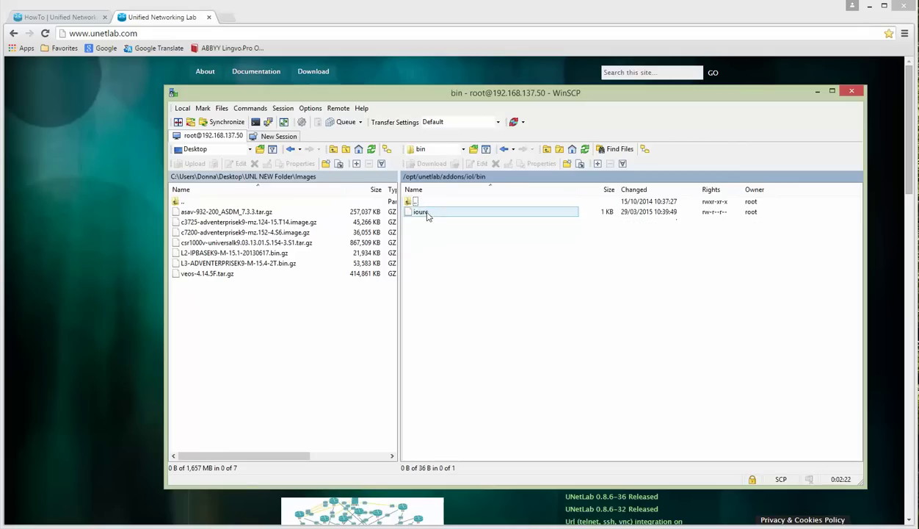
{"action": "right_click", "coordinate": [484, 179]}
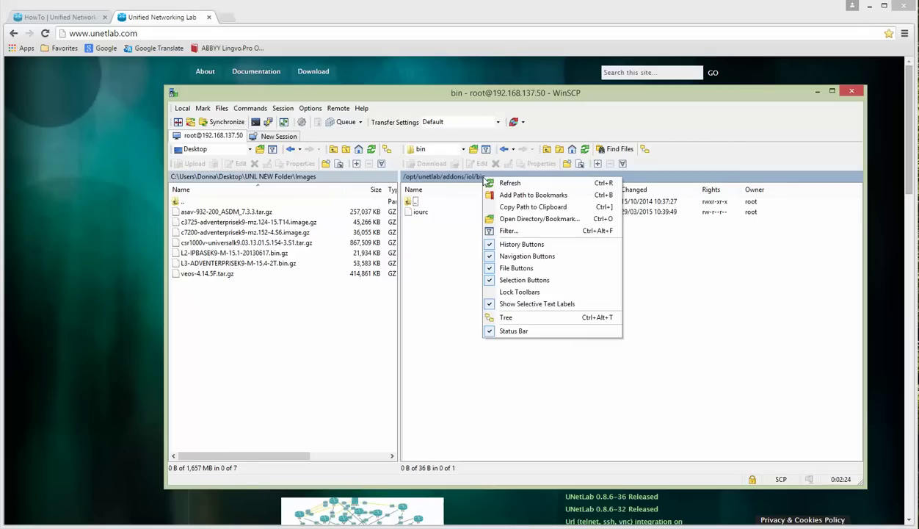
{"action": "left_click", "coordinate": [528, 210]}
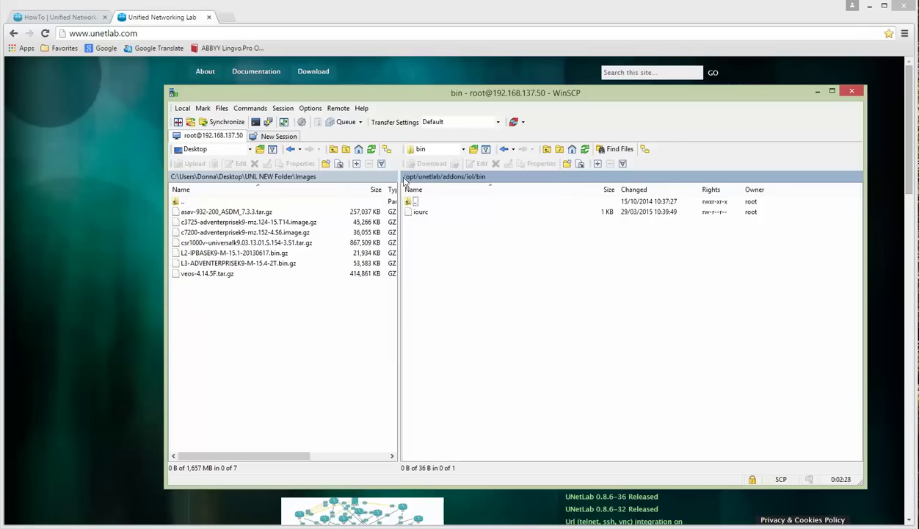
Step: Back in /root, move the L2 and L3 .bin images to the pasted iol/bin path
{"action": "left_click", "coordinate": [405, 176]}
{"action": "double_click", "coordinate": [420, 344]}
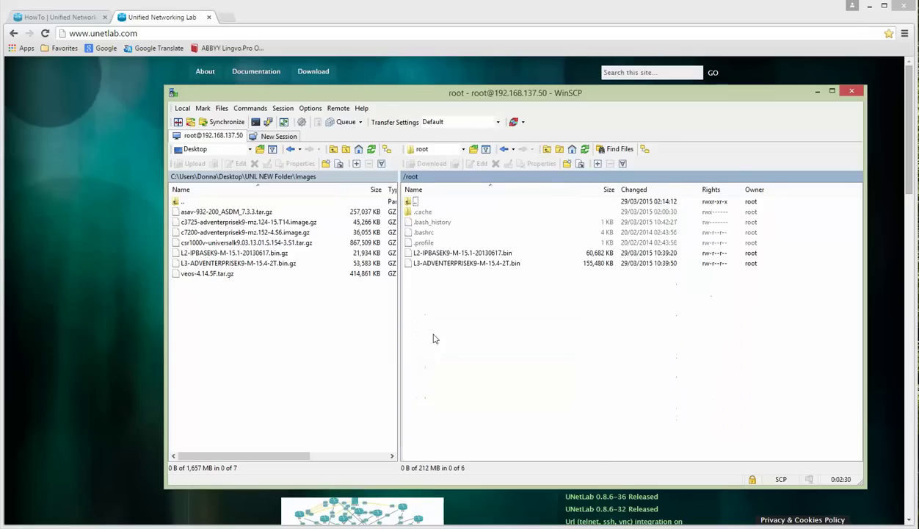
{"action": "left_click", "coordinate": [467, 253]}
{"action": "left_click", "coordinate": [464, 264], "text": "shift"}
{"action": "right_click", "coordinate": [468, 253]}
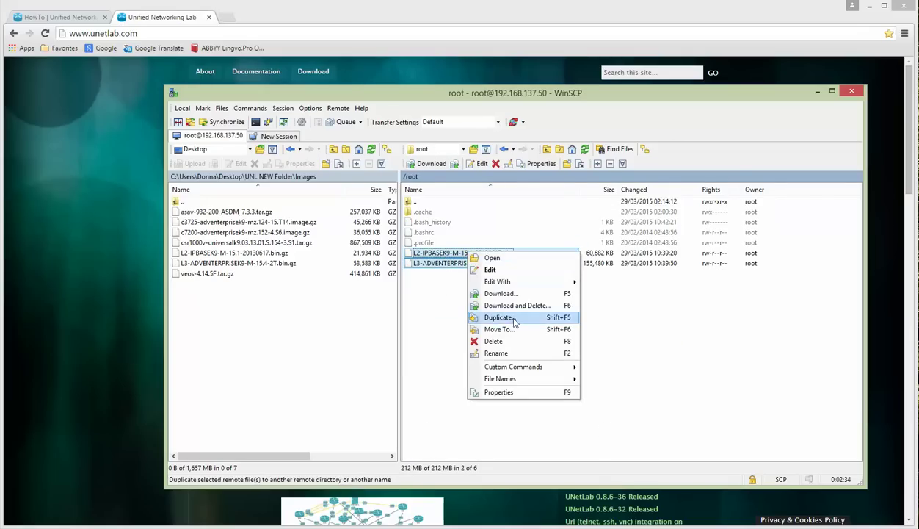
{"action": "left_click", "coordinate": [500, 329]}
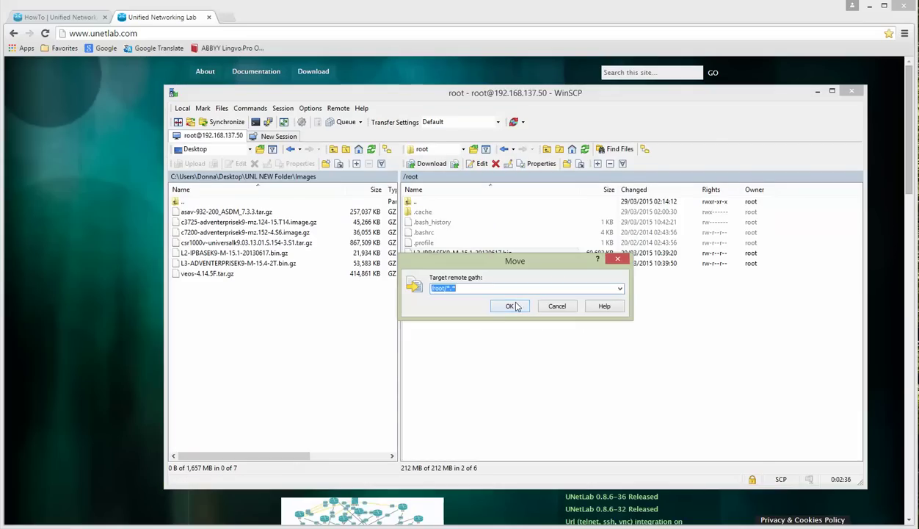
{"action": "key", "text": "ctrl+v"}
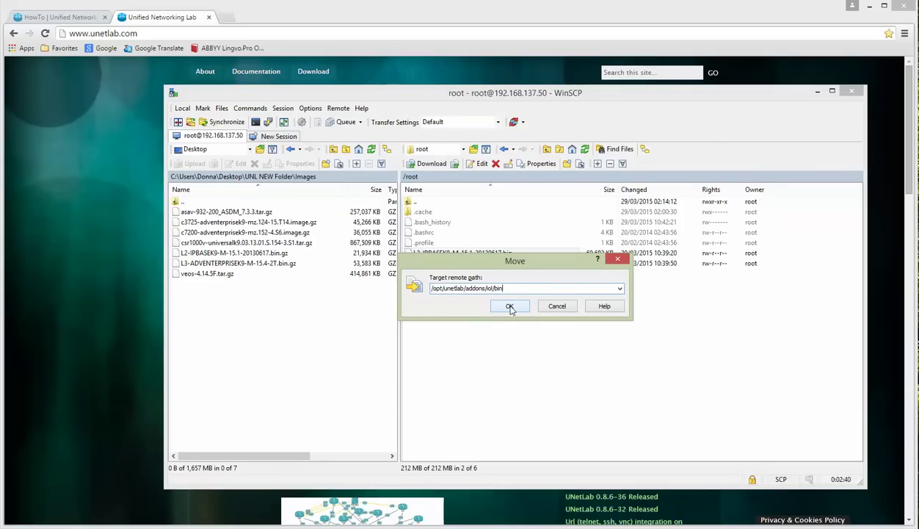
{"action": "left_click", "coordinate": [509, 307]}
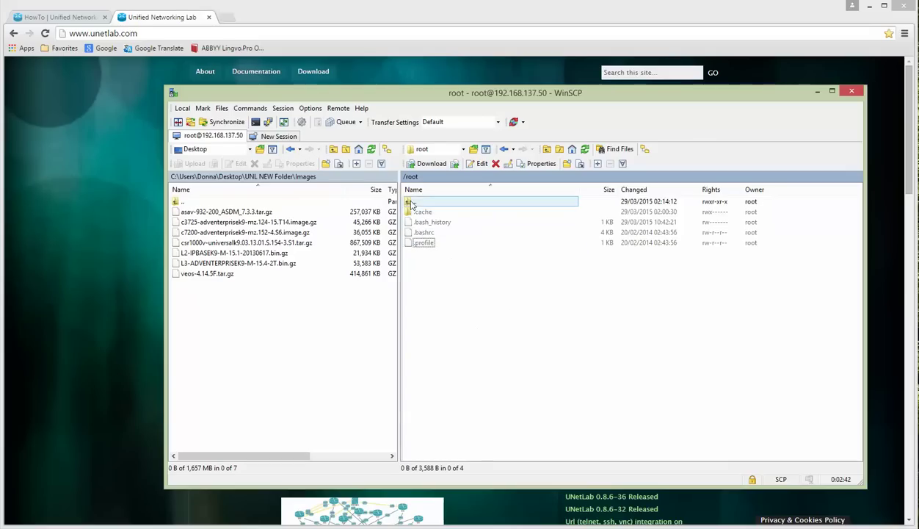
Step: Browse the server side to /opt/unetlab/addons/iol/bin
{"action": "double_click", "coordinate": [409, 204]}
{"action": "left_click", "coordinate": [422, 326]}
{"action": "double_click", "coordinate": [422, 326]}
{"action": "double_click", "coordinate": [424, 242]}
{"action": "left_click", "coordinate": [425, 213]}
{"action": "double_click", "coordinate": [424, 213]}
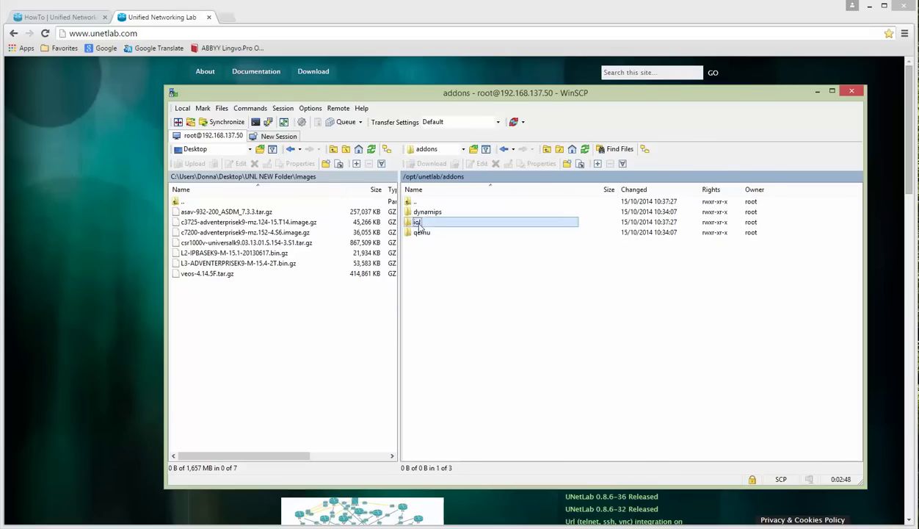
{"action": "double_click", "coordinate": [419, 223]}
{"action": "left_click", "coordinate": [423, 213]}
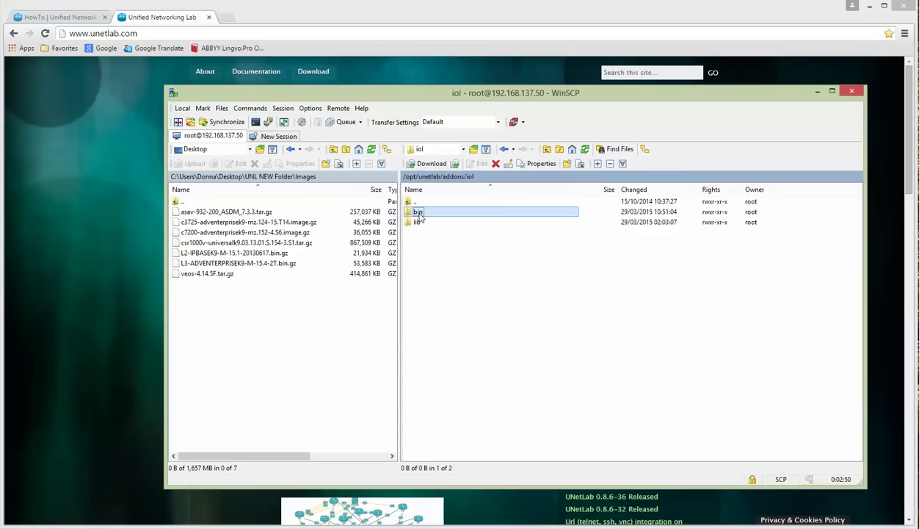
{"action": "double_click", "coordinate": [418, 213]}
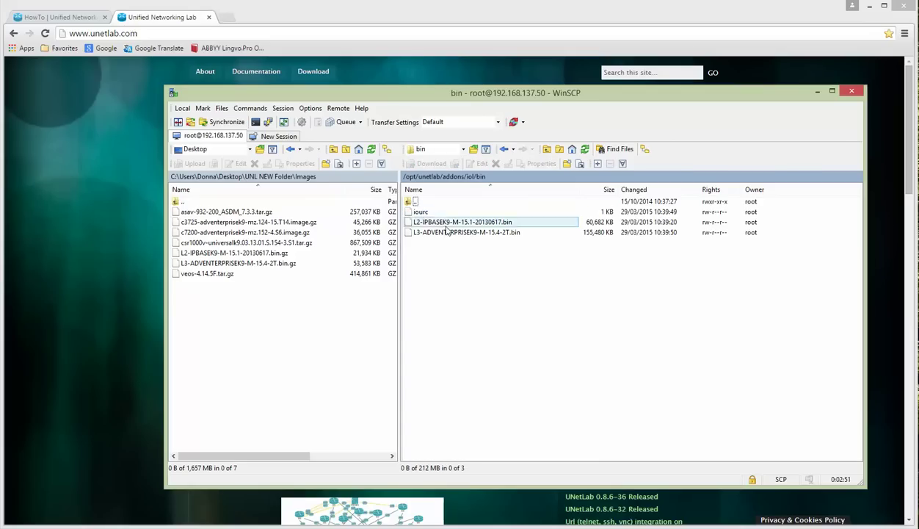
Step: Inspect the iourc, L2-IPBASEK9 and L3-ADVENTERPRISEK9 files in the bin folder
{"action": "left_click", "coordinate": [423, 213]}
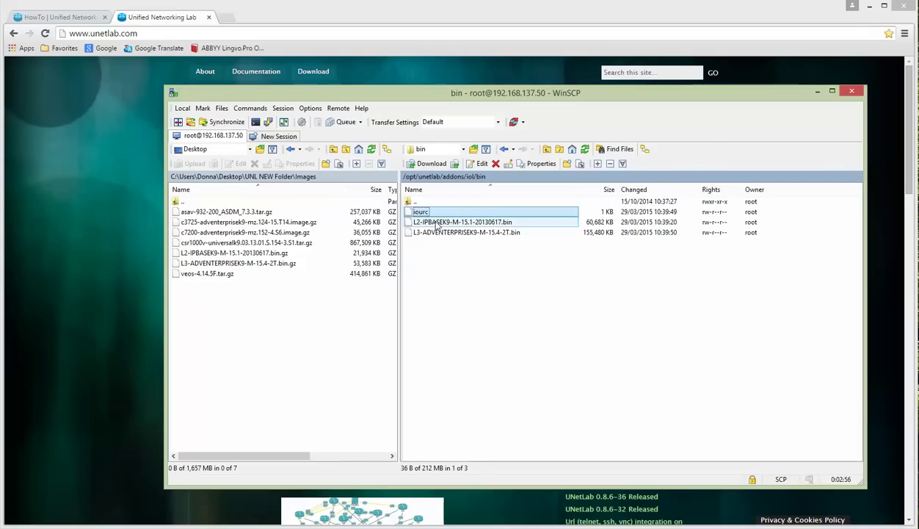
{"action": "left_click", "coordinate": [437, 224]}
{"action": "left_click", "coordinate": [425, 213]}
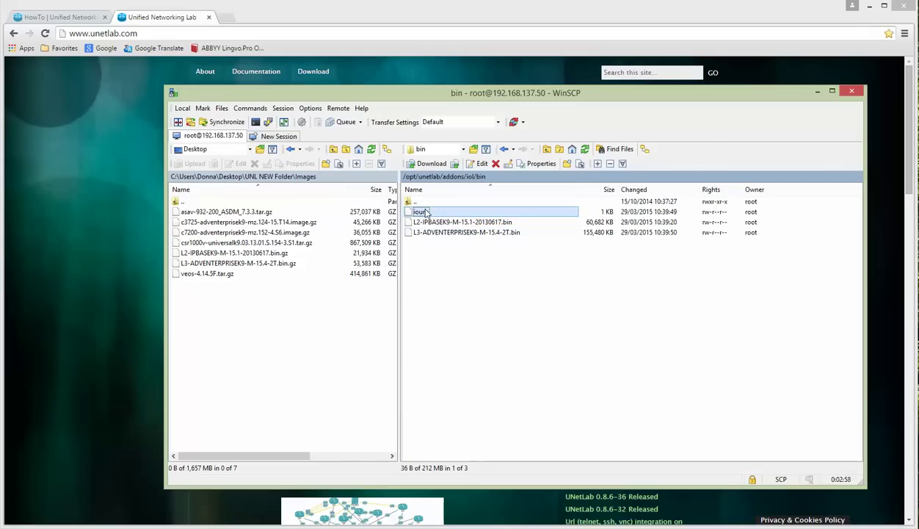
{"action": "left_click", "coordinate": [432, 223]}
{"action": "left_click", "coordinate": [439, 232]}
{"action": "left_click", "coordinate": [438, 222]}
{"action": "left_click", "coordinate": [422, 212]}
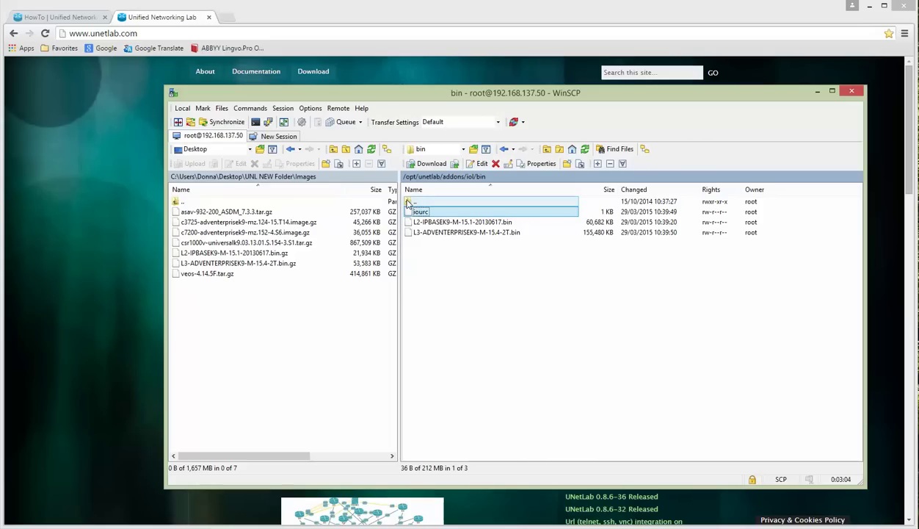
Step: Go back up through the parent folders to the server's root /
{"action": "double_click", "coordinate": [409, 203]}
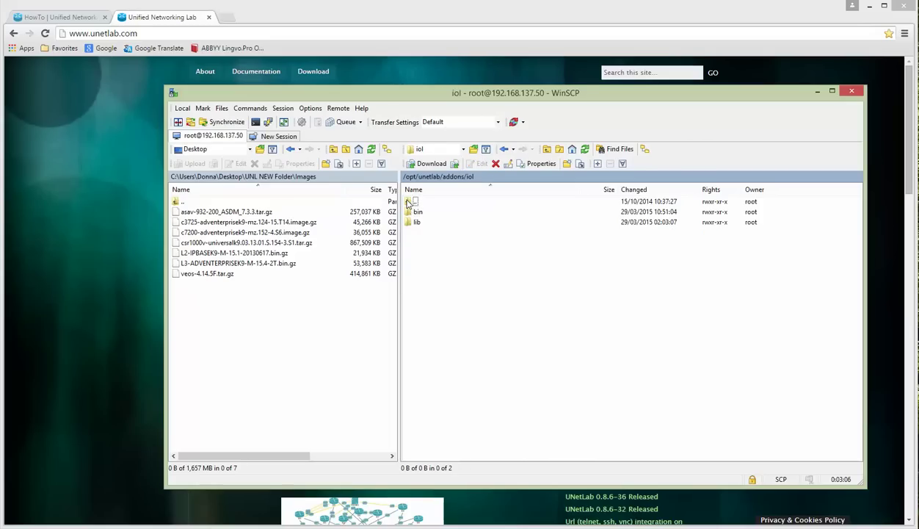
{"action": "double_click", "coordinate": [409, 202]}
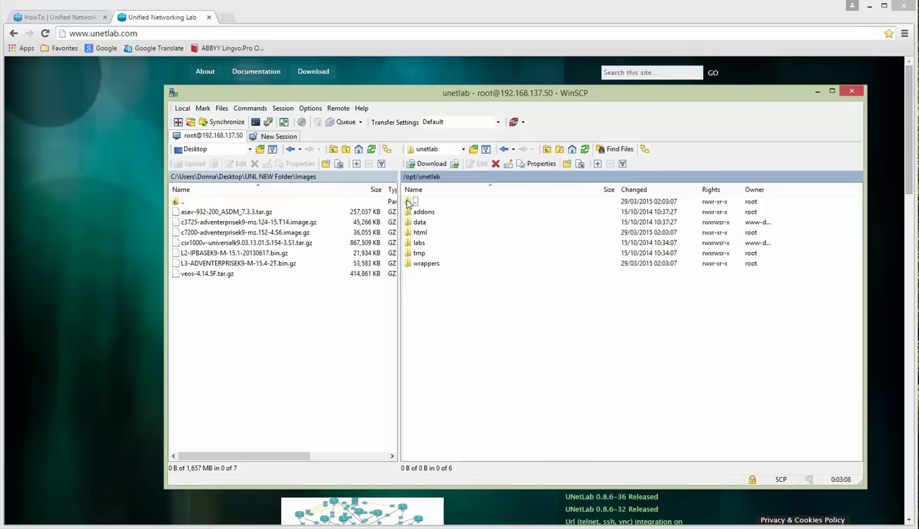
{"action": "double_click", "coordinate": [409, 203]}
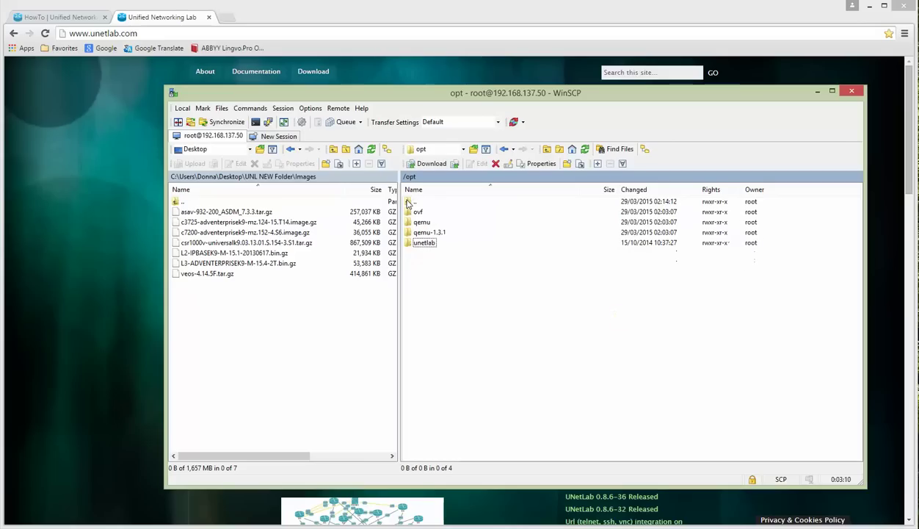
{"action": "left_click", "coordinate": [408, 203]}
{"action": "double_click", "coordinate": [409, 203]}
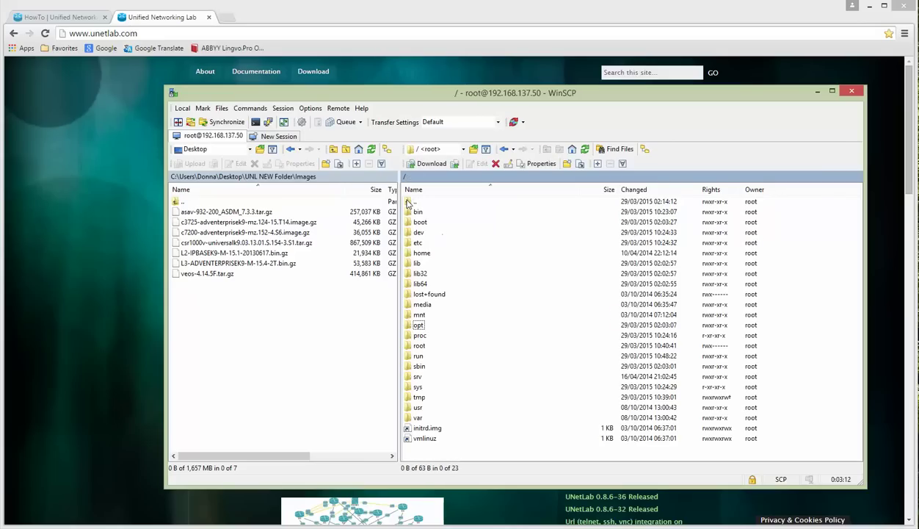
Step: Drag the local c3725 and c7200 .image.gz archives onto the server's root folder
{"action": "left_click", "coordinate": [408, 203]}
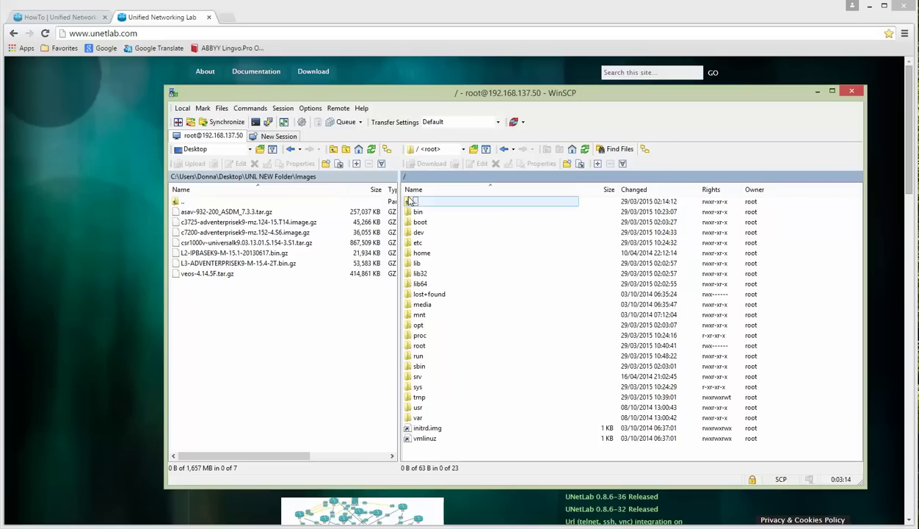
{"action": "left_click", "coordinate": [240, 223]}
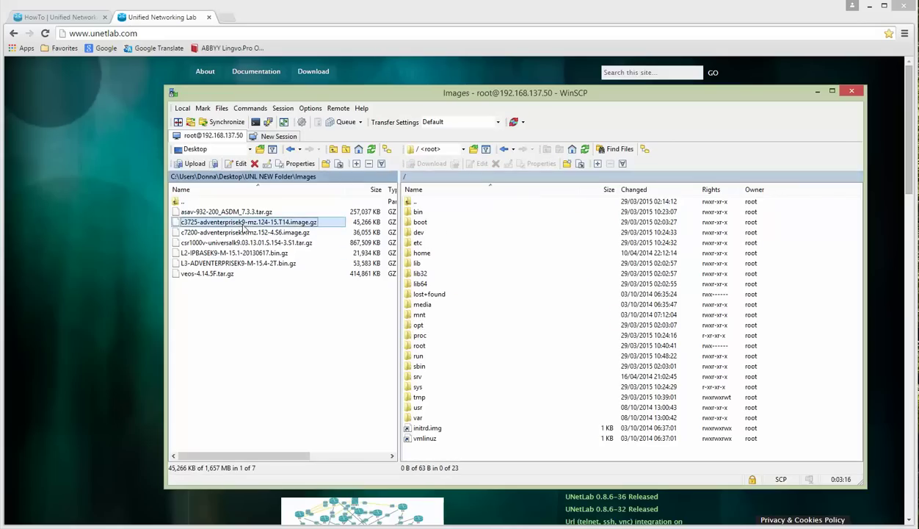
{"action": "left_click", "coordinate": [246, 232], "text": "ctrl"}
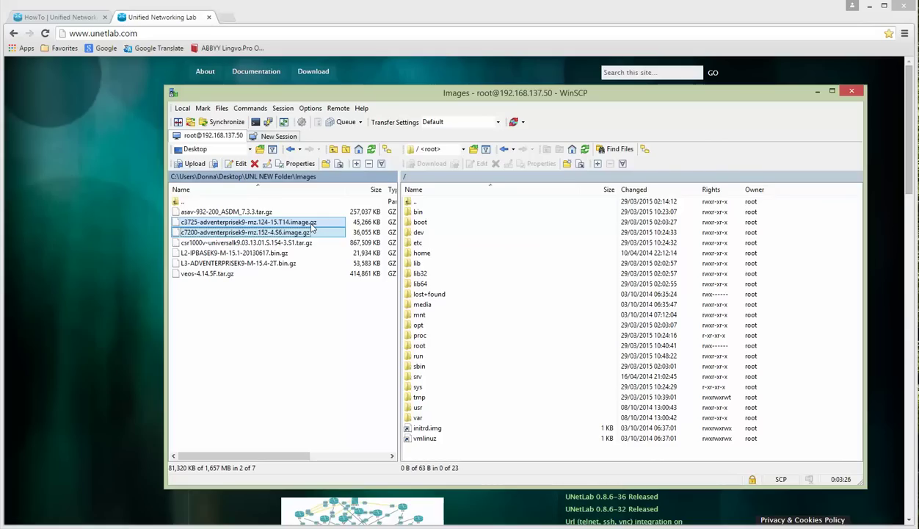
{"action": "left_click_drag", "start_coordinate": [312, 227], "coordinate": [509, 361]}
{"action": "left_click", "coordinate": [297, 232], "text": "ctrl"}
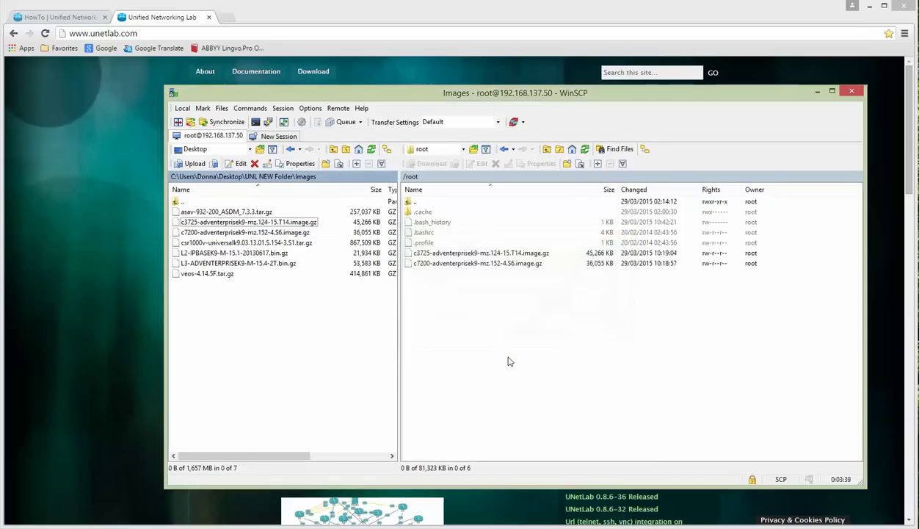
Step: Gunzip the c3725 .image.gz archive in /root using its copied file name
{"action": "right_click", "coordinate": [496, 257]}
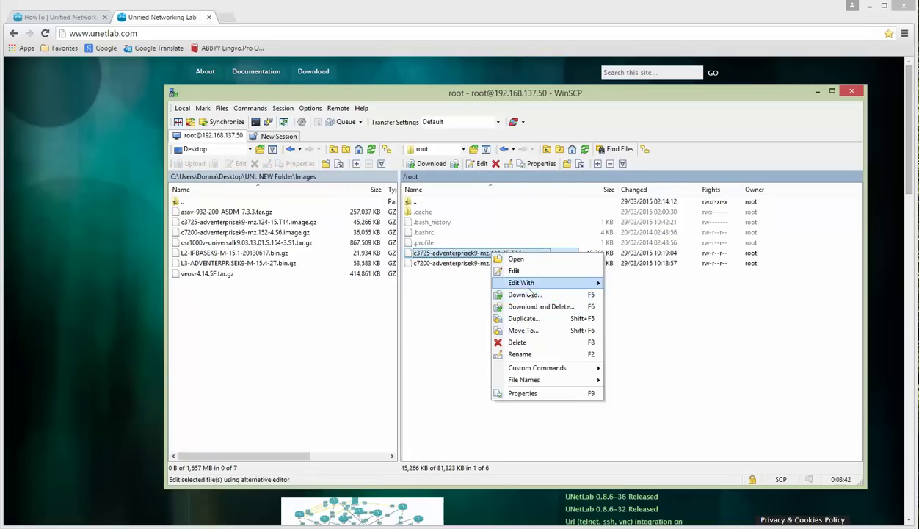
{"action": "left_click", "coordinate": [520, 354]}
{"action": "key", "text": "End"}
{"action": "key", "text": "shift+Home"}
{"action": "key", "text": "alt+Tab"}
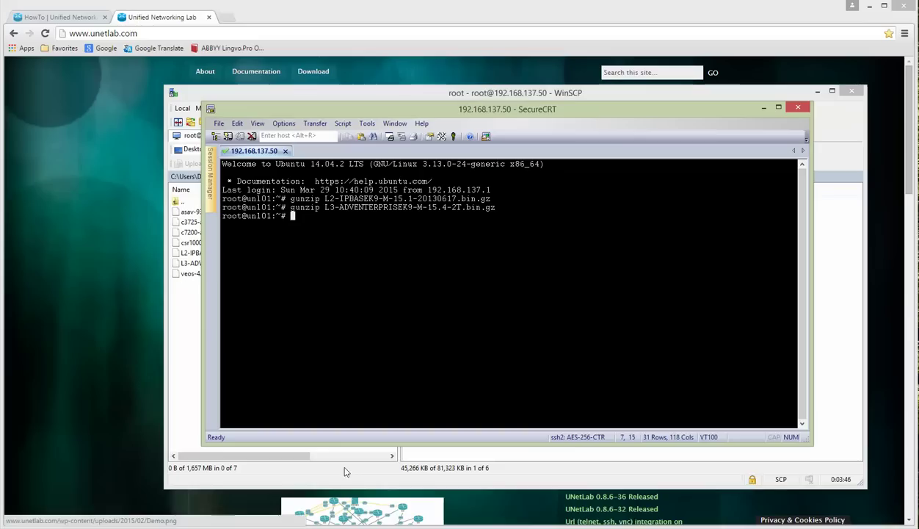
{"action": "type", "text": "gunzip"}
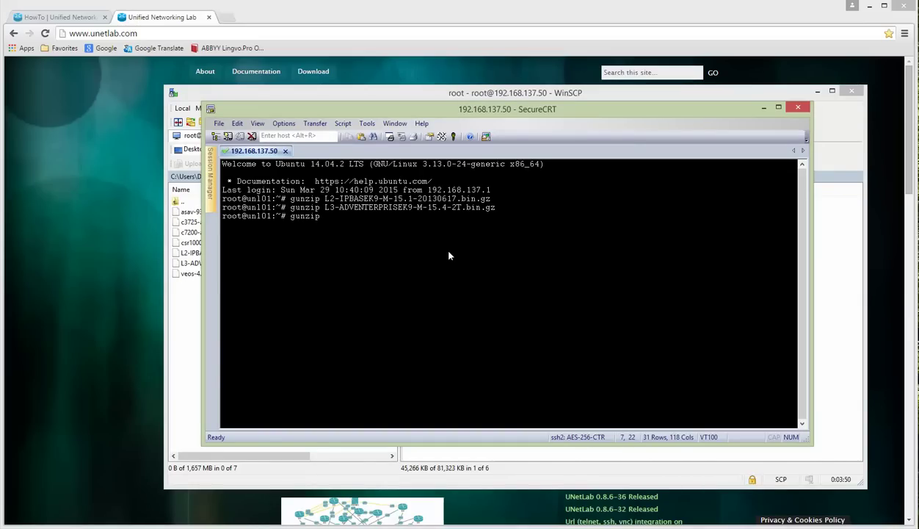
{"action": "key", "text": "shift+Insert"}
{"action": "key", "text": "Return"}
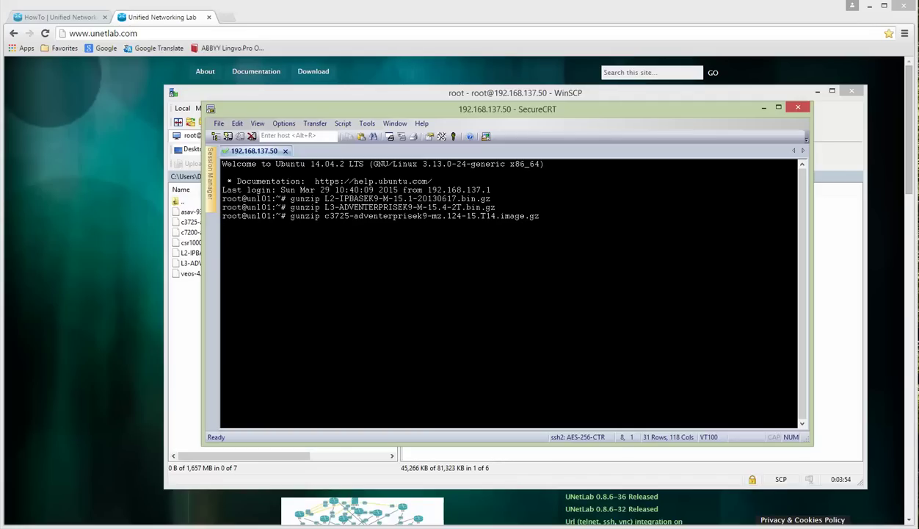
Step: Gunzip the c7200 .image.gz archive in /root from the terminal
{"action": "left_click", "coordinate": [834, 332]}
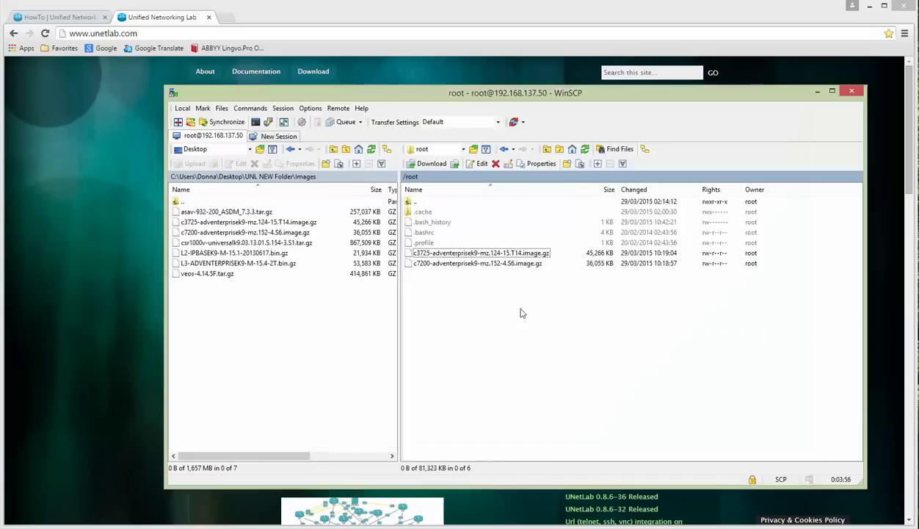
{"action": "left_click", "coordinate": [477, 264]}
{"action": "right_click", "coordinate": [478, 266]}
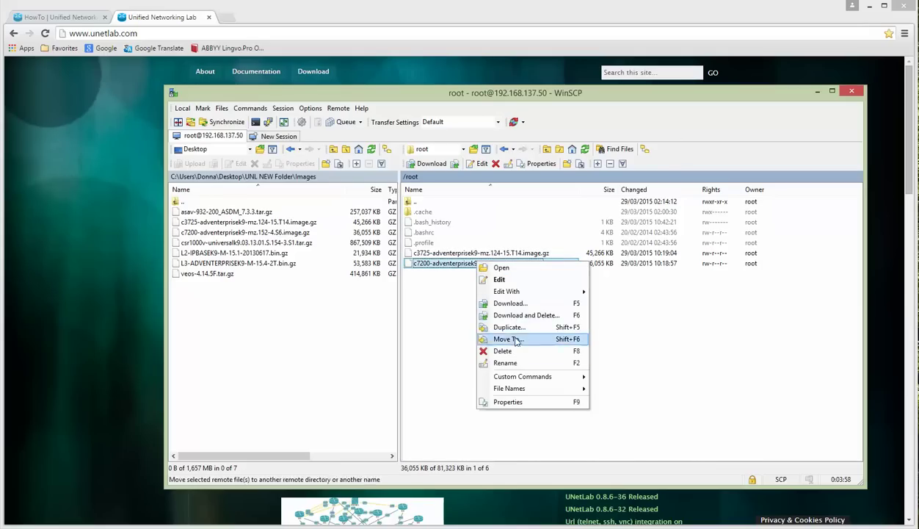
{"action": "left_click", "coordinate": [525, 362]}
{"action": "left_click_drag", "start_coordinate": [547, 263], "coordinate": [408, 265]}
{"action": "key", "text": "alt+Tab"}
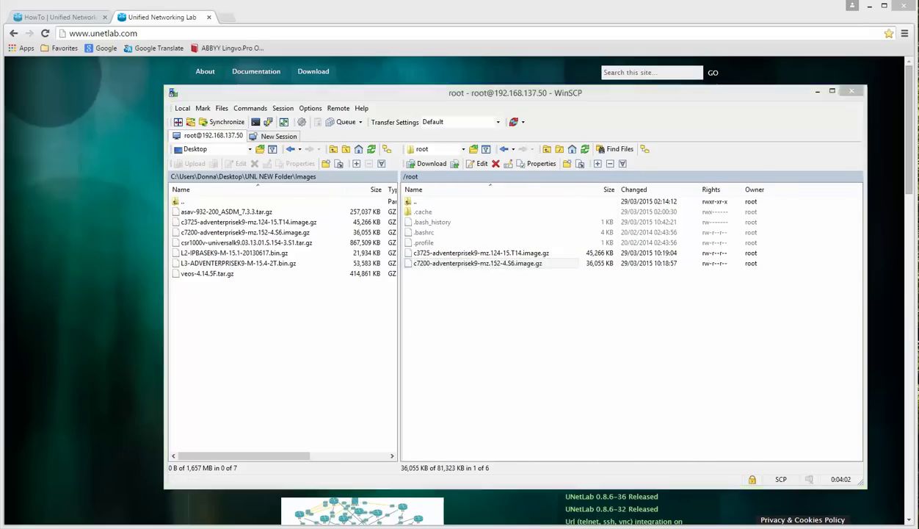
{"action": "type", "text": "gunzip c7"}
{"action": "key", "text": "Tab"}
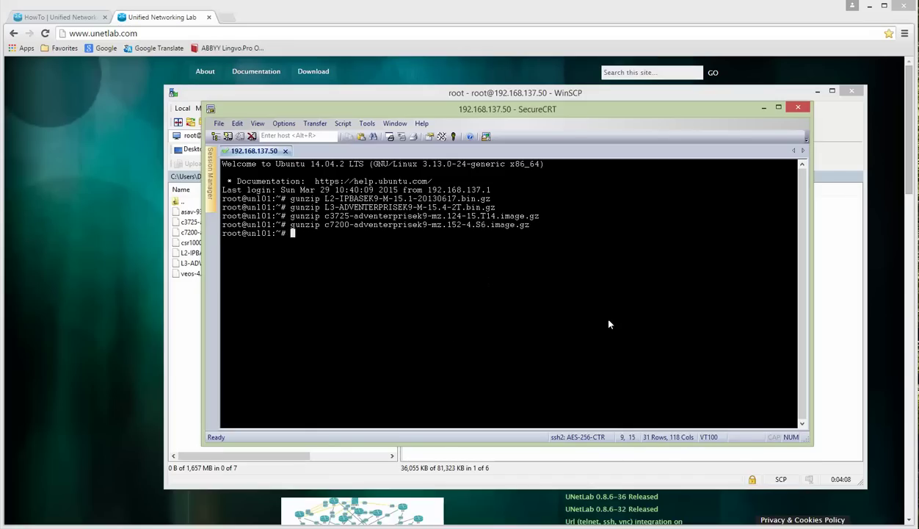
Step: Refresh WinSCP's file list and select the unzipped c3725 image
{"action": "left_click", "coordinate": [823, 309]}
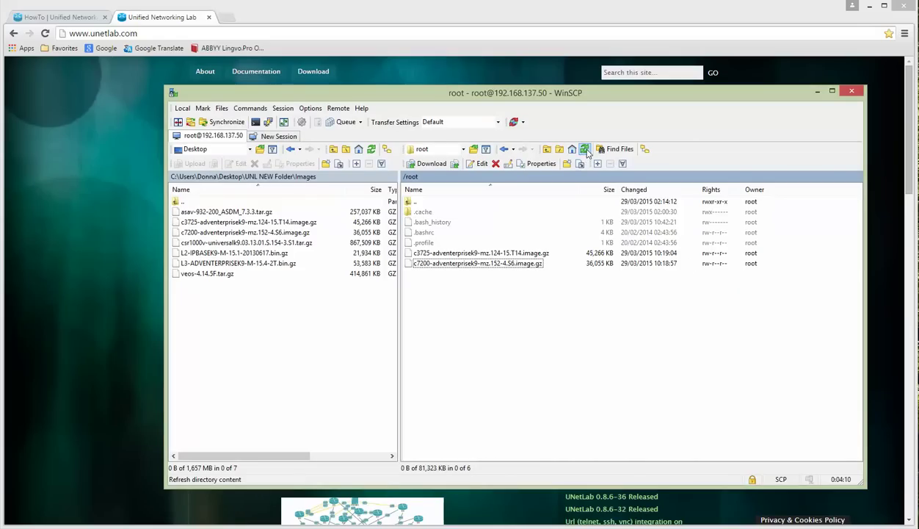
{"action": "left_click", "coordinate": [587, 152]}
{"action": "left_click", "coordinate": [524, 253]}
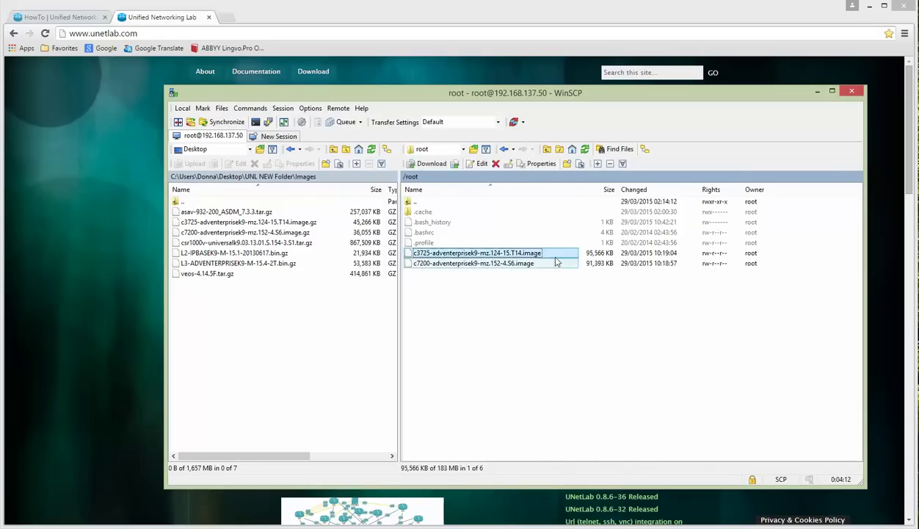
Step: Browse to /opt/unetlab/addons/dynamips on the server and copy that folder path
{"action": "double_click", "coordinate": [415, 202]}
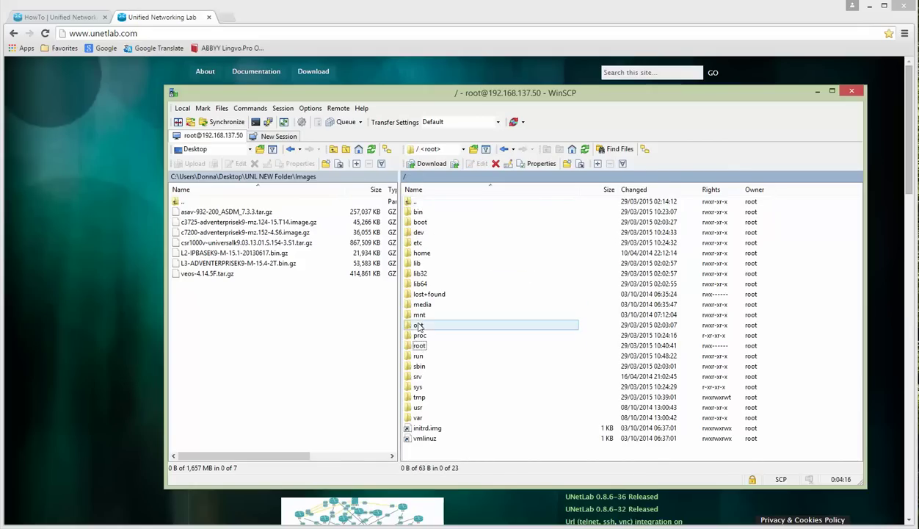
{"action": "double_click", "coordinate": [418, 324]}
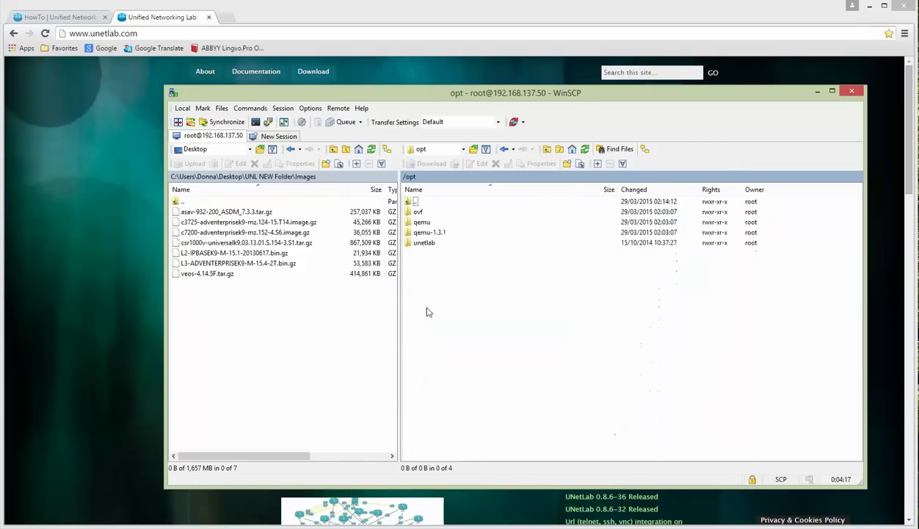
{"action": "double_click", "coordinate": [429, 245]}
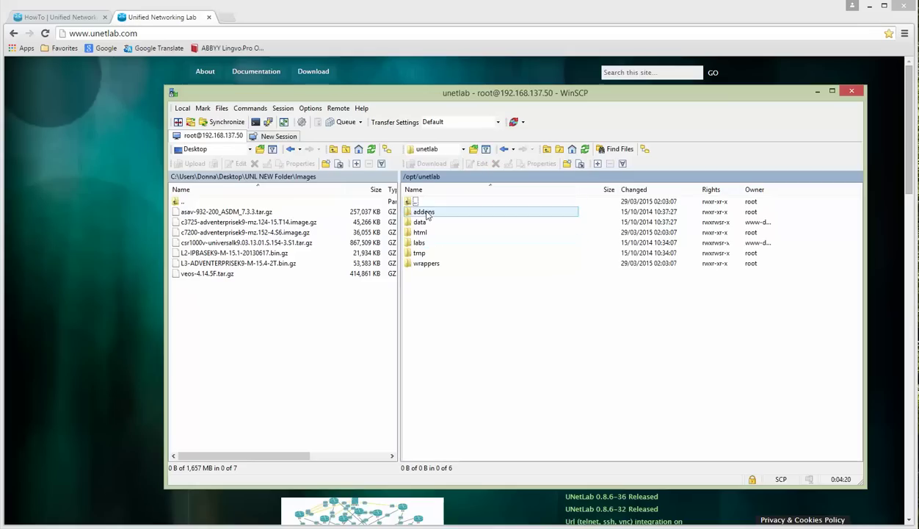
{"action": "double_click", "coordinate": [433, 212]}
{"action": "double_click", "coordinate": [431, 215]}
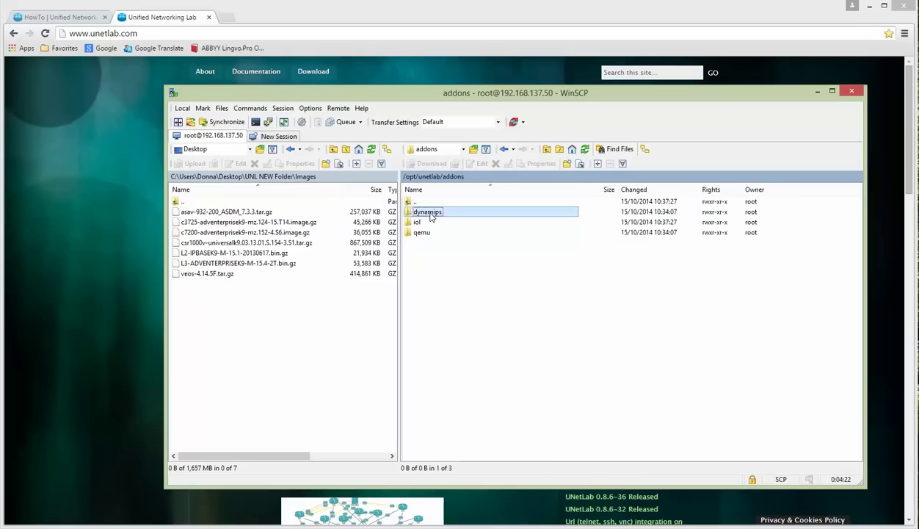
{"action": "right_click", "coordinate": [484, 177]}
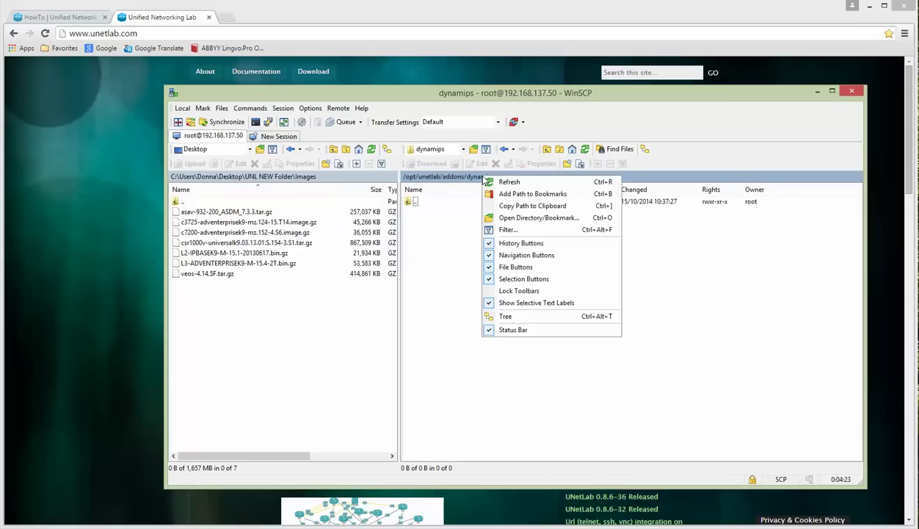
{"action": "left_click", "coordinate": [533, 212]}
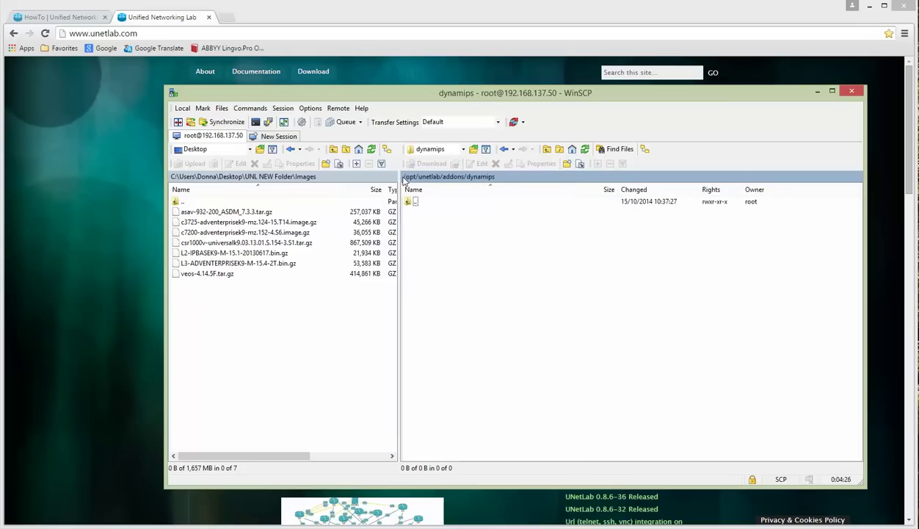
Step: Move the c3725 and c7200 images from /root into /opt/unetlab/addons/dynamips
{"action": "left_click", "coordinate": [404, 177]}
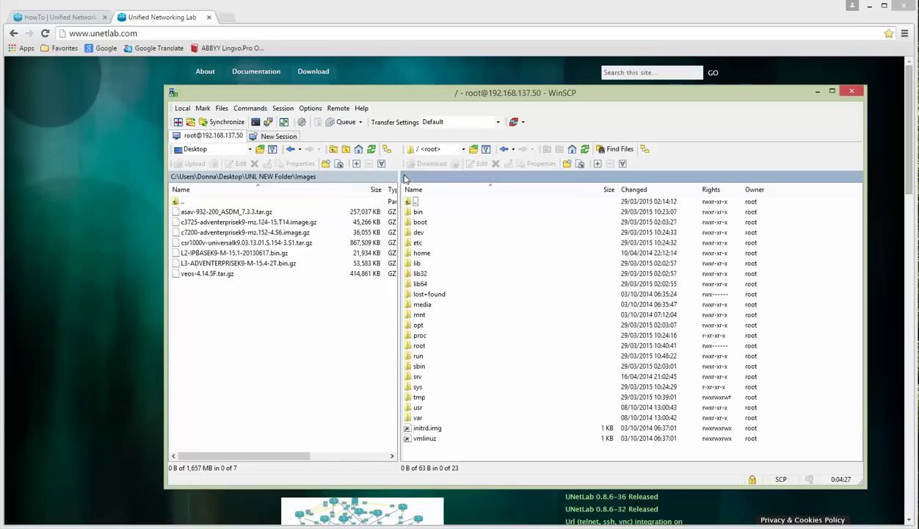
{"action": "double_click", "coordinate": [423, 347]}
{"action": "left_click", "coordinate": [477, 254]}
{"action": "left_click", "coordinate": [475, 263], "text": "shift"}
{"action": "right_click", "coordinate": [477, 265]}
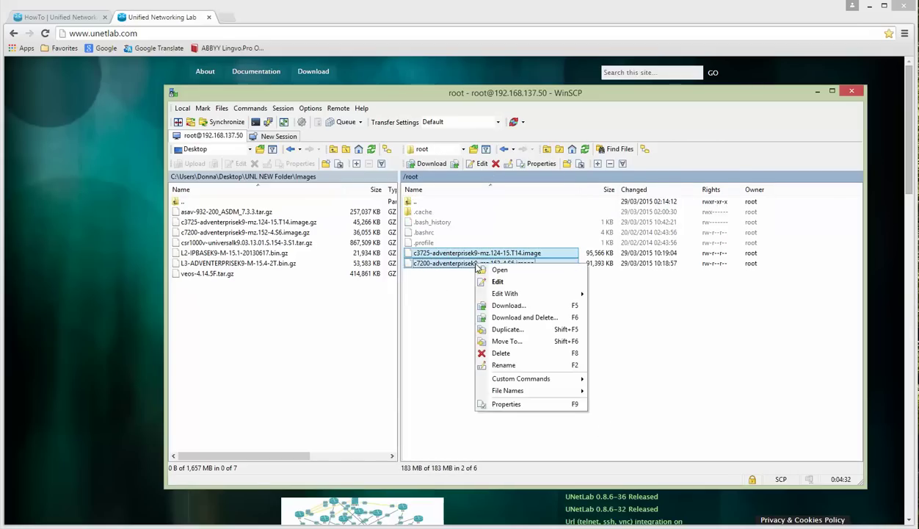
{"action": "left_click", "coordinate": [506, 341]}
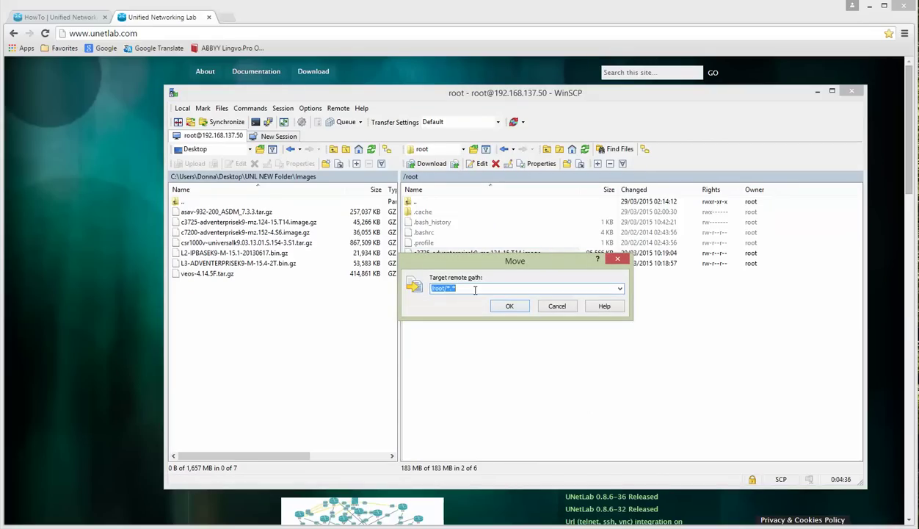
{"action": "key", "text": "ctrl+v"}
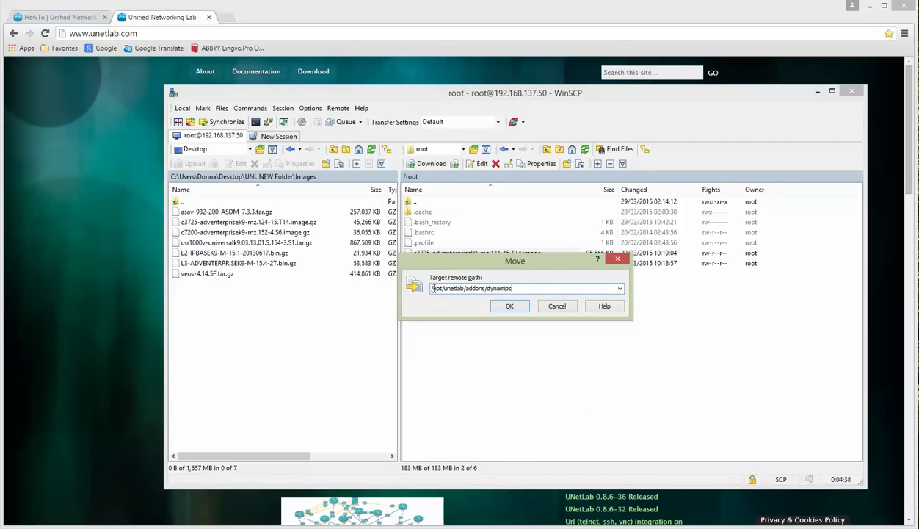
{"action": "left_click", "coordinate": [509, 307]}
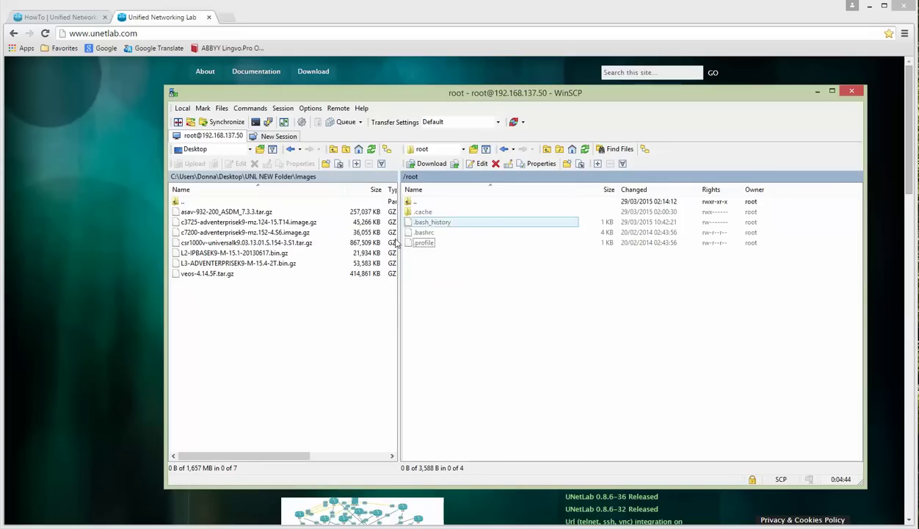
Step: Upload the local csr1000v and veos-4.14.5F.tar.gz archives to the server's /root
{"action": "left_click", "coordinate": [264, 241]}
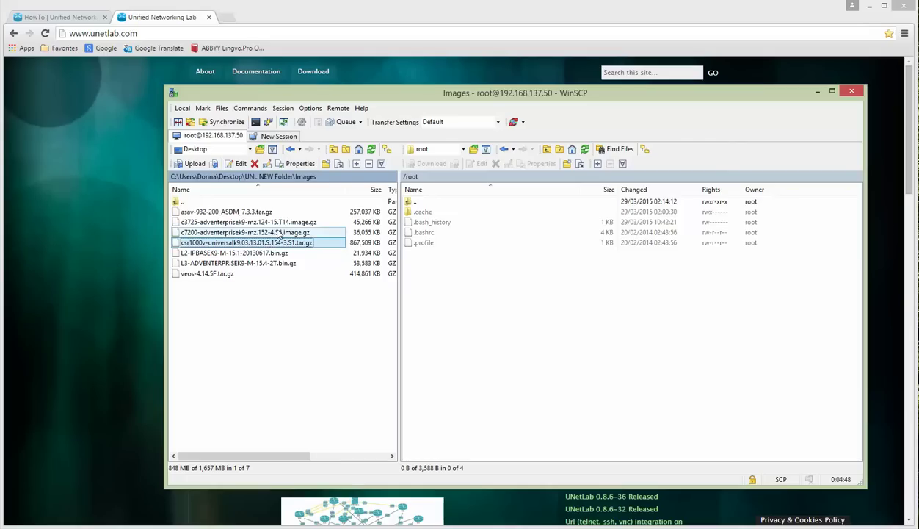
{"action": "left_click", "coordinate": [226, 243]}
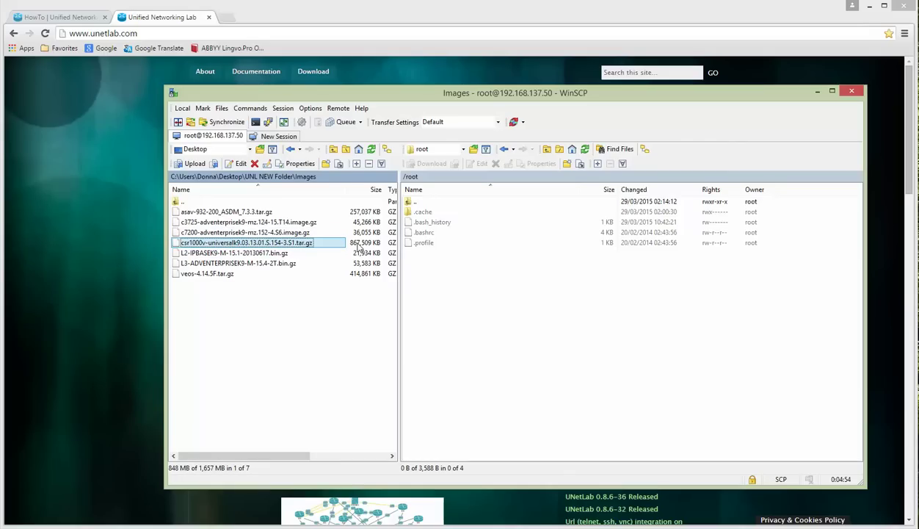
{"action": "left_click", "coordinate": [214, 274]}
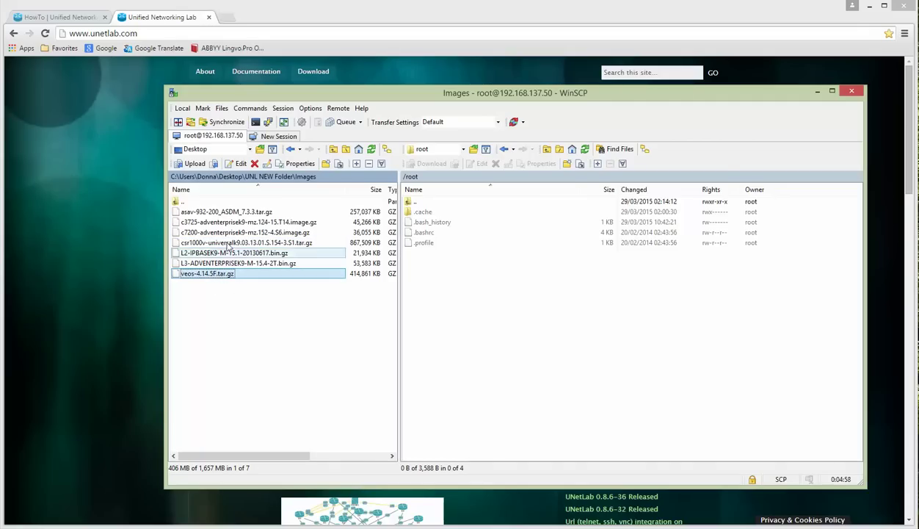
{"action": "left_click", "coordinate": [226, 243], "text": "ctrl"}
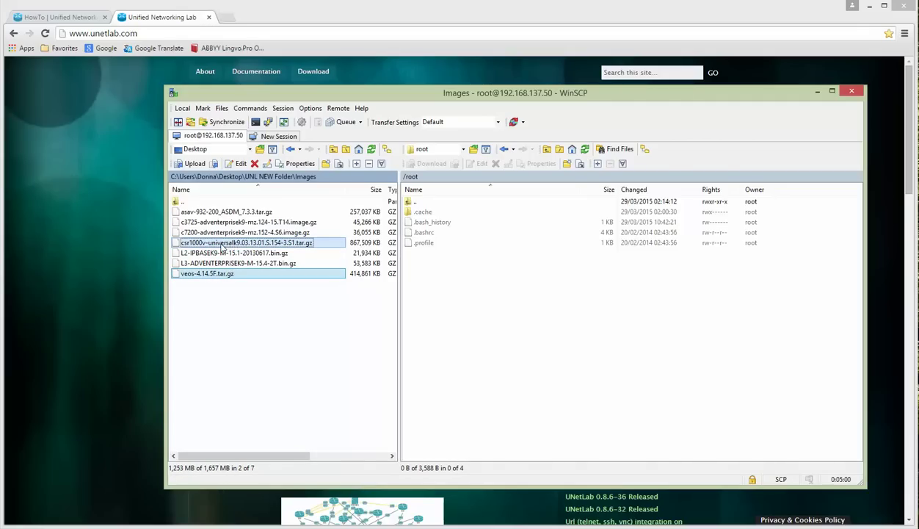
{"action": "left_click_drag", "start_coordinate": [221, 247], "coordinate": [495, 330]}
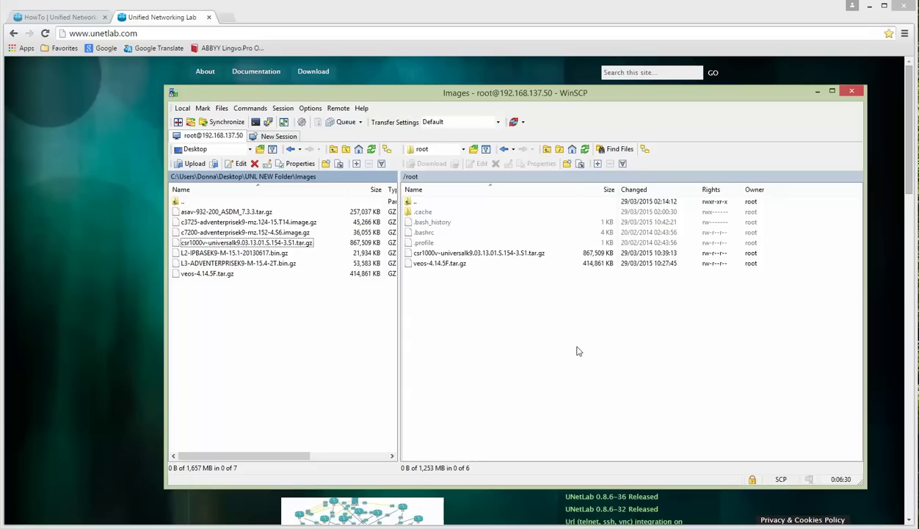
Step: Upload the asav-932-200_ASDM_7.3.3 archive to /root as well
{"action": "left_click", "coordinate": [425, 252]}
{"action": "left_click", "coordinate": [424, 252]}
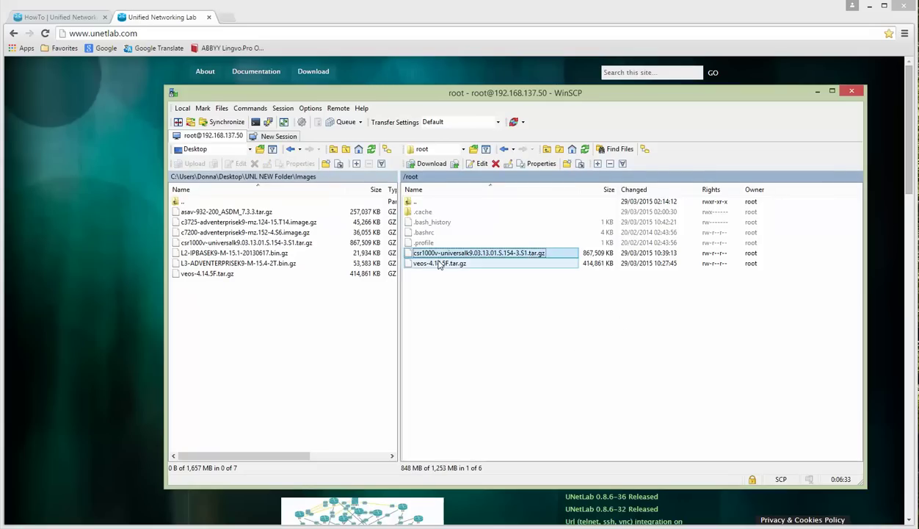
{"action": "left_click", "coordinate": [437, 263]}
{"action": "left_click_drag", "start_coordinate": [224, 215], "coordinate": [496, 350]}
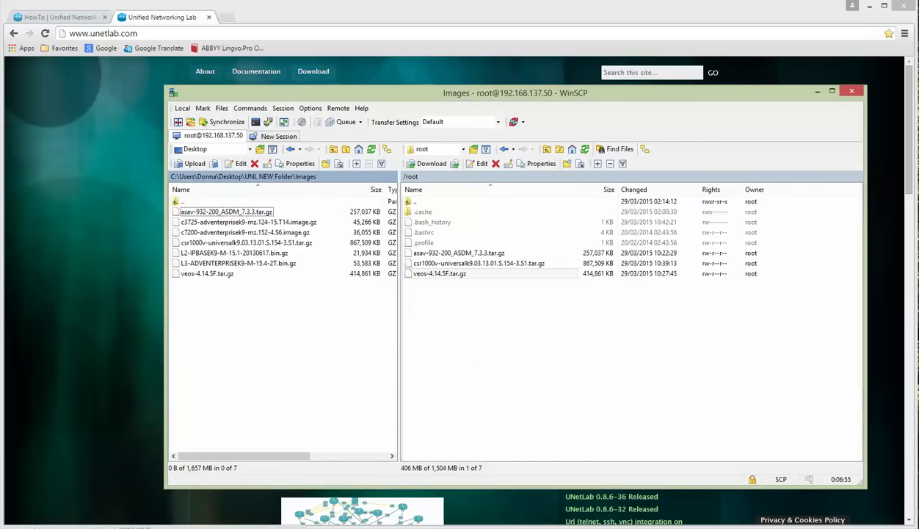
{"action": "key", "text": "alt+Tab"}
{"action": "left_click_drag", "start_coordinate": [434, 108], "coordinate": [385, 156]}
{"action": "left_click", "coordinate": [819, 295]}
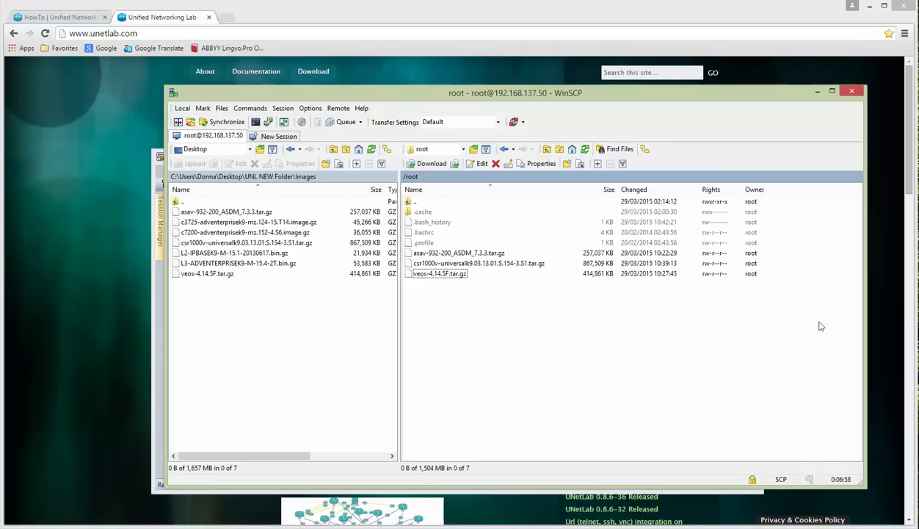
{"action": "left_click", "coordinate": [476, 254]}
{"action": "right_click", "coordinate": [475, 253]}
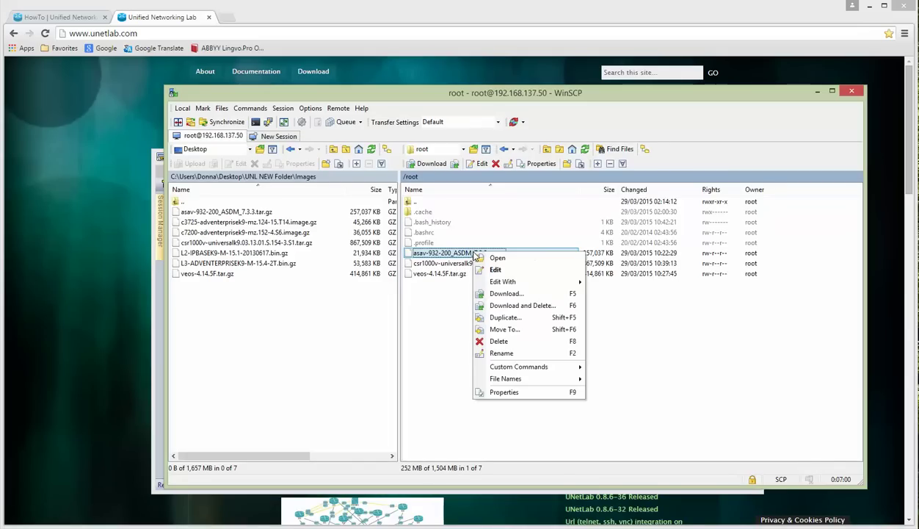
{"action": "left_click", "coordinate": [431, 339]}
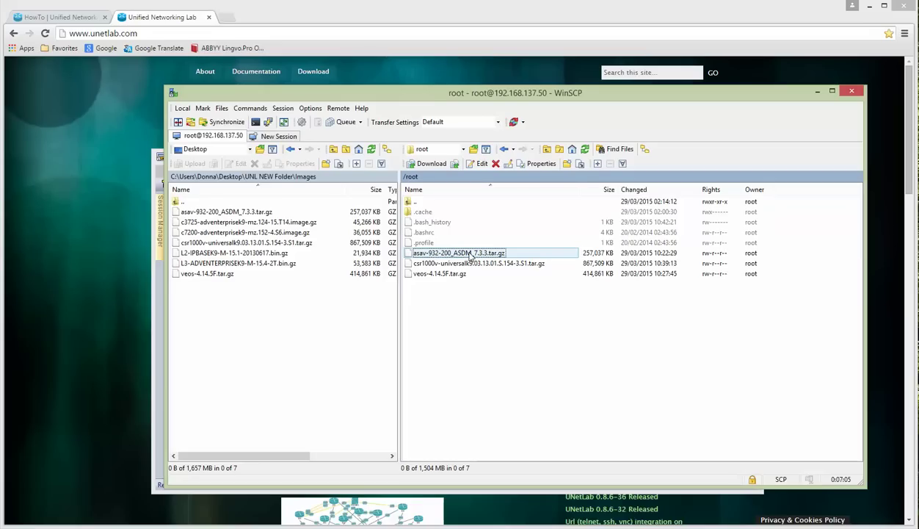
{"action": "left_click", "coordinate": [457, 274]}
{"action": "left_click", "coordinate": [468, 254]}
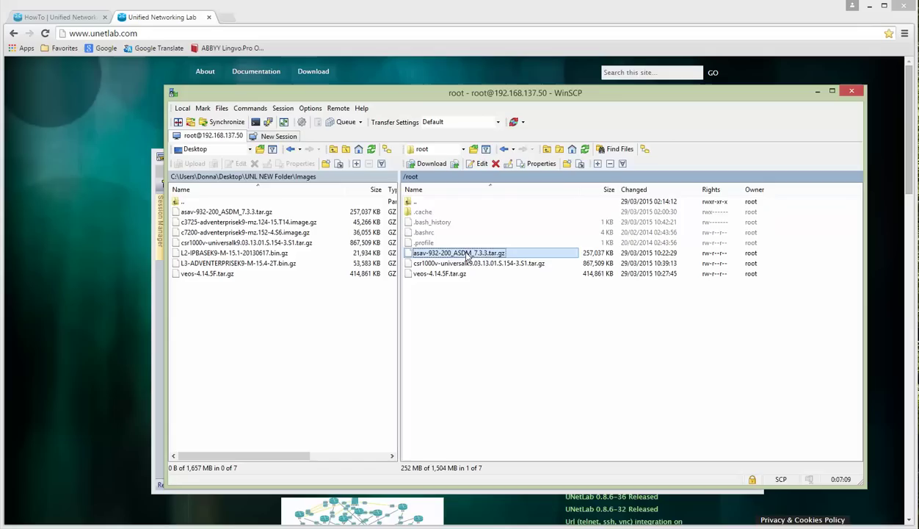
{"action": "right_click", "coordinate": [467, 254]}
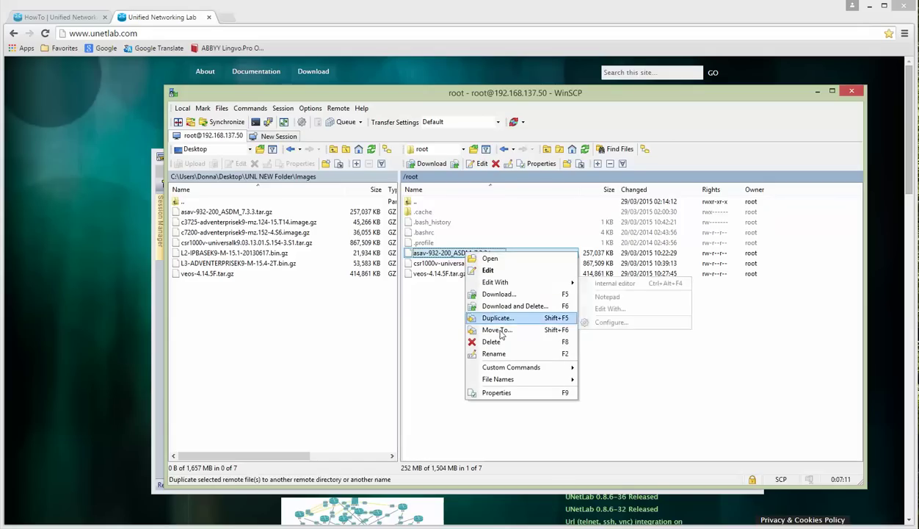
{"action": "left_click", "coordinate": [494, 353]}
{"action": "left_click", "coordinate": [464, 253]}
{"action": "double_click", "coordinate": [464, 253]}
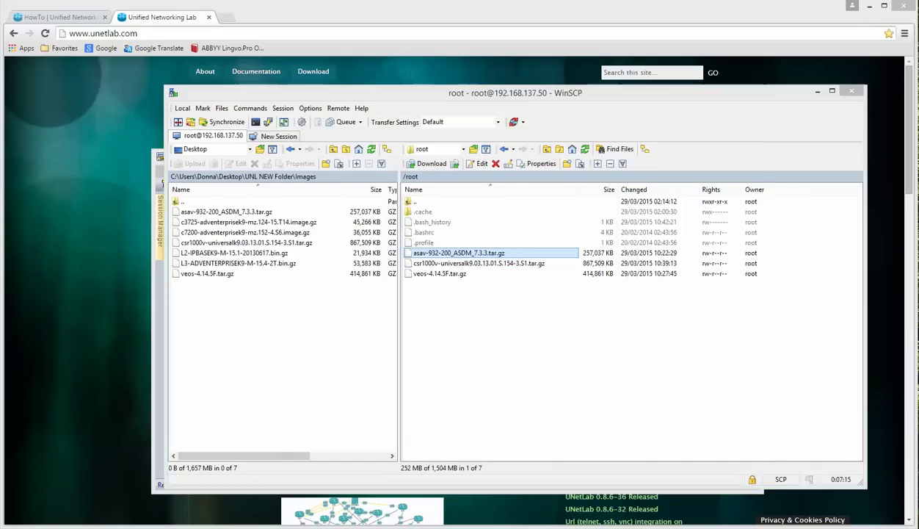
{"action": "left_click", "coordinate": [158, 484]}
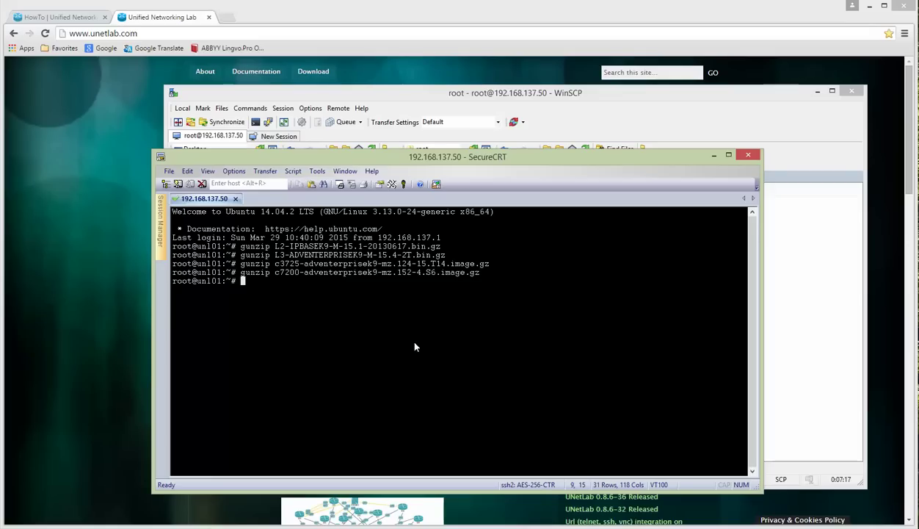
Step: Extract asav-932-200_ASDM_7.3.3.tar.gz on the server with tar xzvf
{"action": "type", "text": "tar xzvf"}
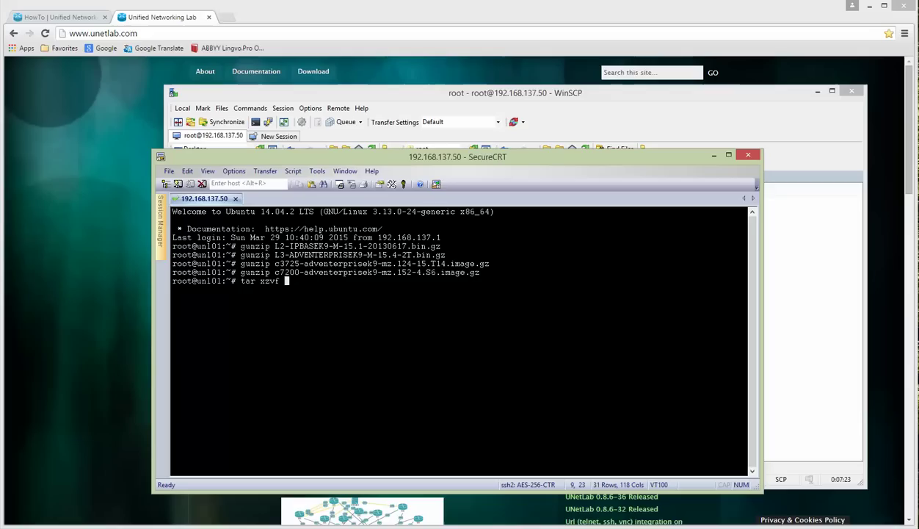
{"action": "type", "text": " a"}
{"action": "key", "text": "Tab"}
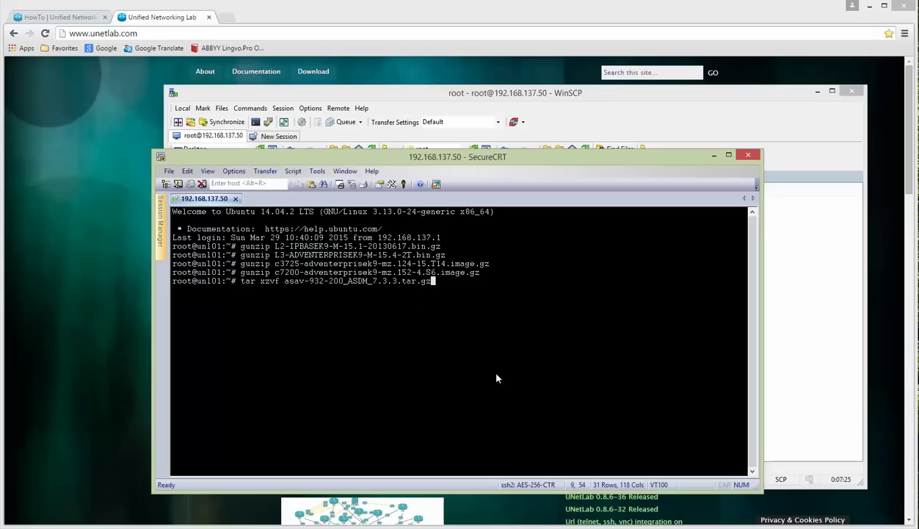
{"action": "key", "text": "Return"}
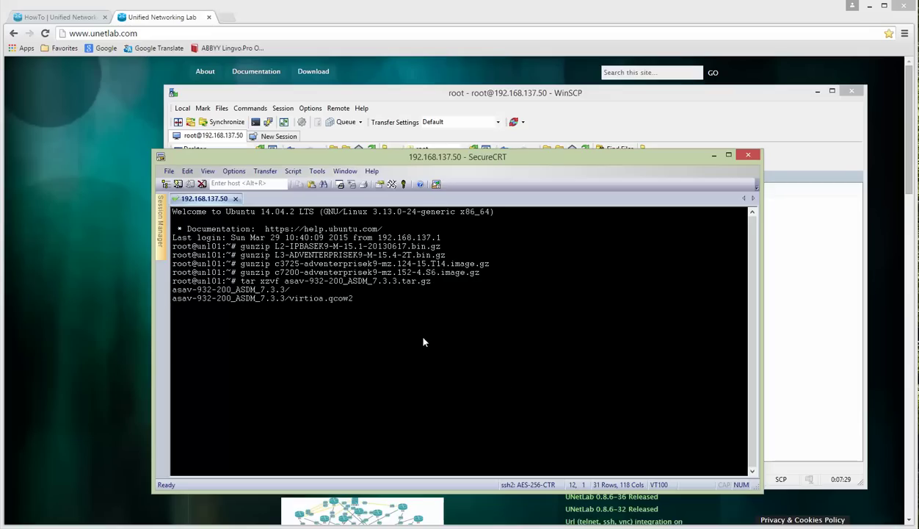
{"action": "left_click", "coordinate": [768, 309]}
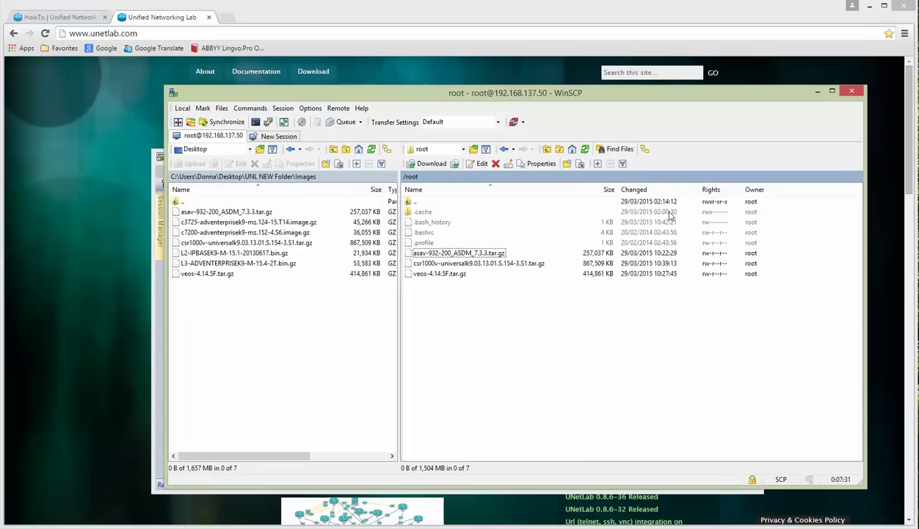
Step: Refresh /root and check the asav-932-200_ASDM_7.3.3 folder holds virtioa.qcow2
{"action": "left_click", "coordinate": [585, 151]}
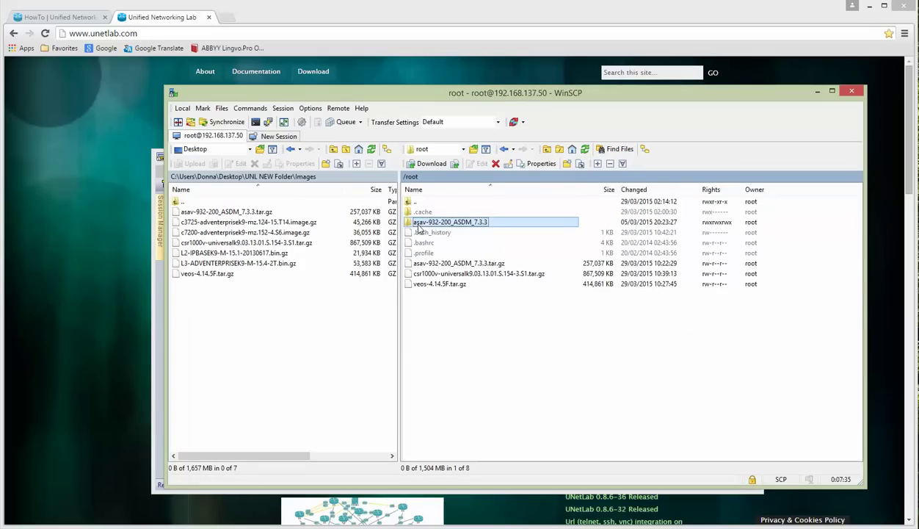
{"action": "double_click", "coordinate": [439, 222]}
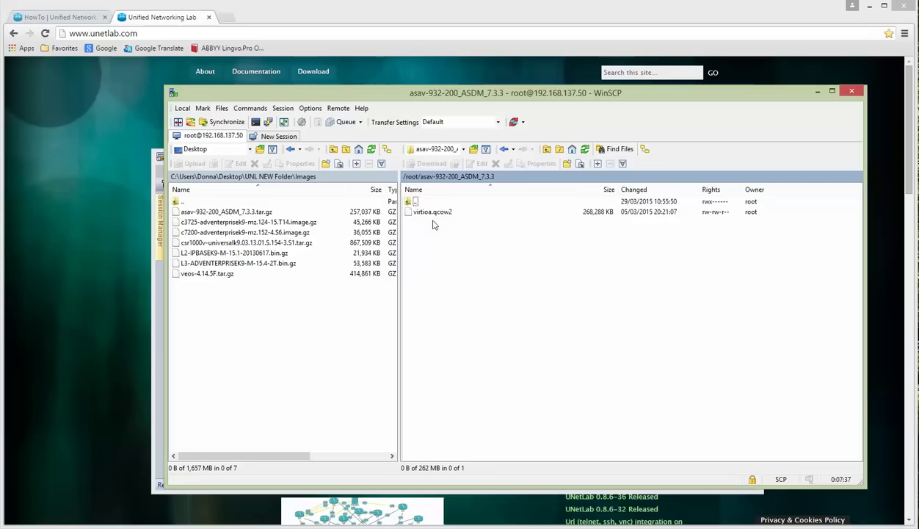
{"action": "left_click", "coordinate": [422, 214]}
{"action": "left_click_drag", "start_coordinate": [438, 214], "coordinate": [409, 202]}
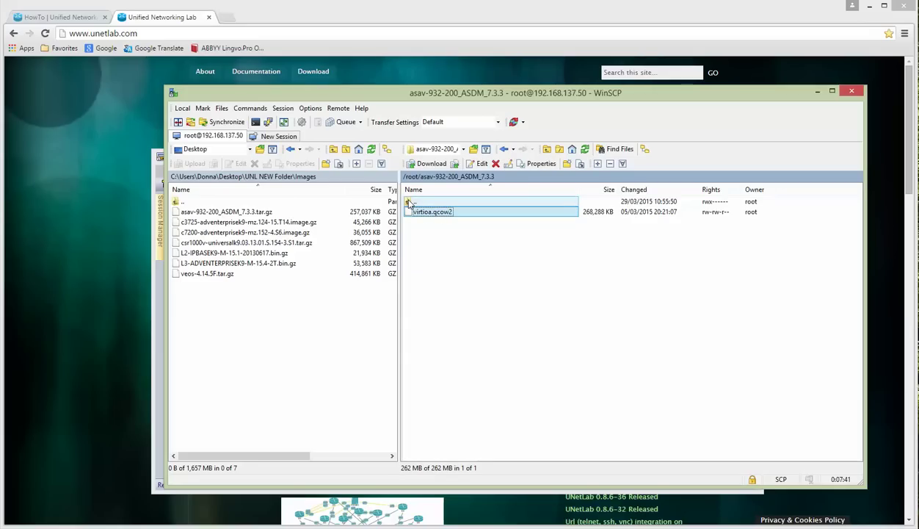
{"action": "double_click", "coordinate": [409, 203]}
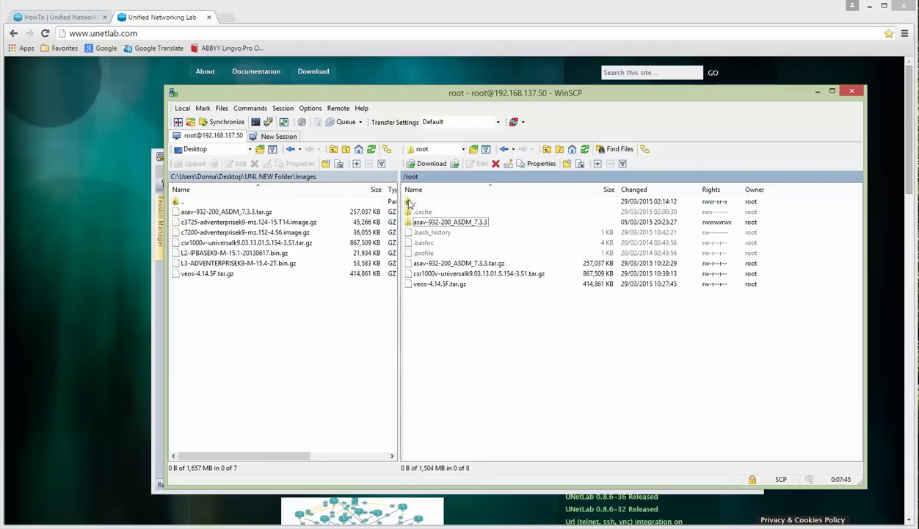
Step: Select the csr1000v archive's full file name in the Rename field
{"action": "right_click", "coordinate": [509, 274]}
{"action": "left_click", "coordinate": [539, 369]}
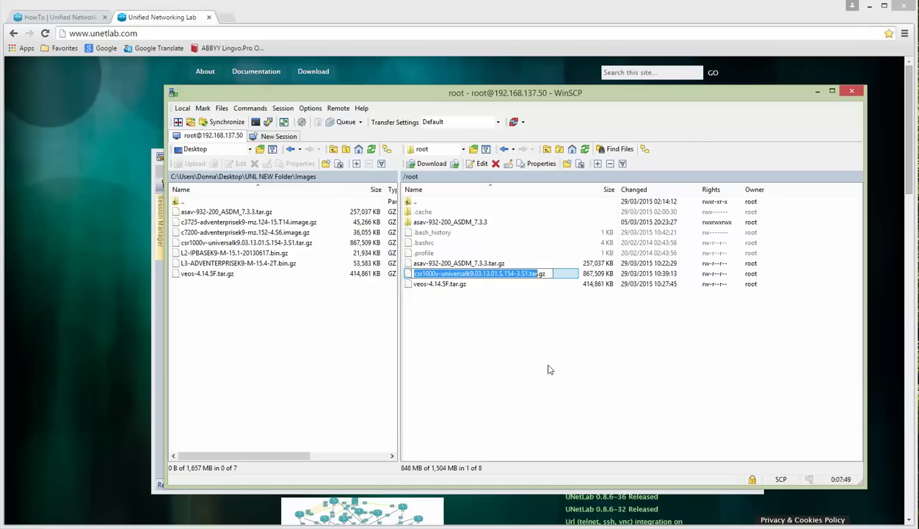
{"action": "key", "text": "ctrl+a"}
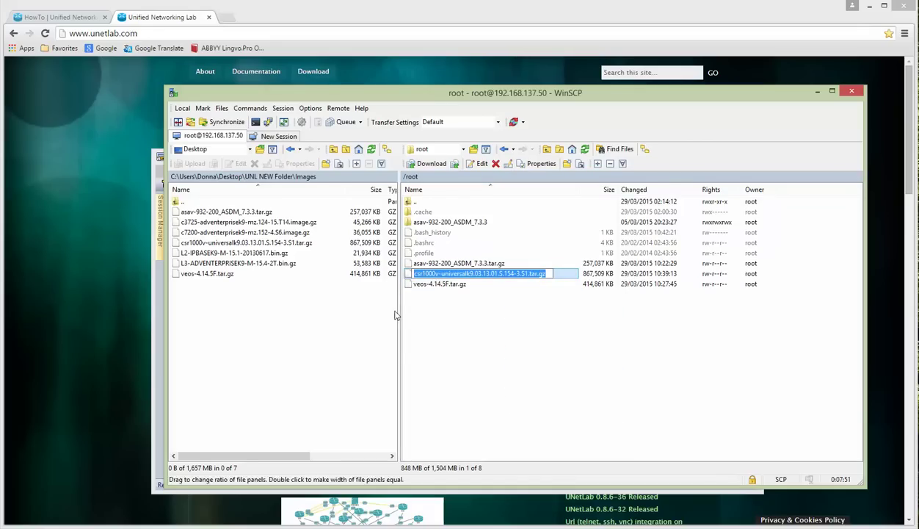
{"action": "key", "text": "alt+Tab"}
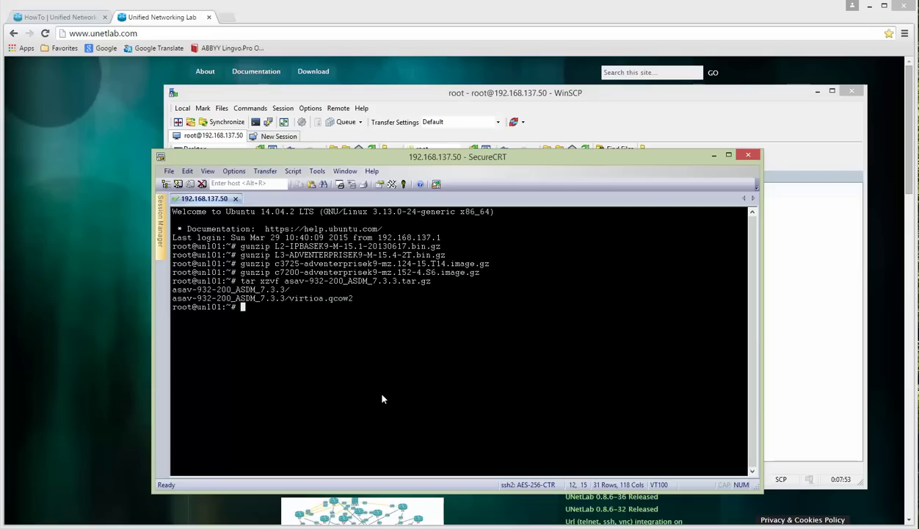
Step: Extract the csr1000v archive using tar xzvf with the completed file name
{"action": "type", "text": "tar xzvf cs"}
{"action": "key", "text": "Tab"}
{"action": "key", "text": "Return"}
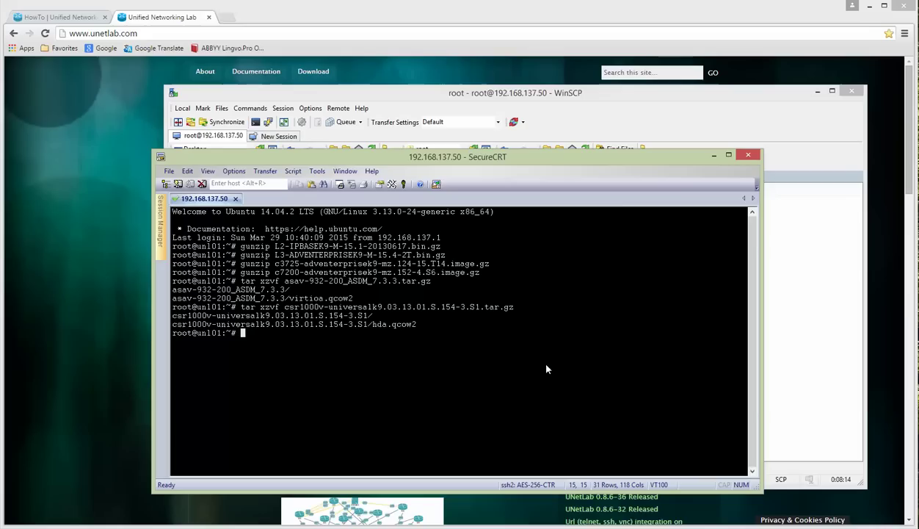
Step: Copy the full veos-4.14.5F.tar.gz file name from WinSCP's rename field
{"action": "left_click", "coordinate": [831, 321]}
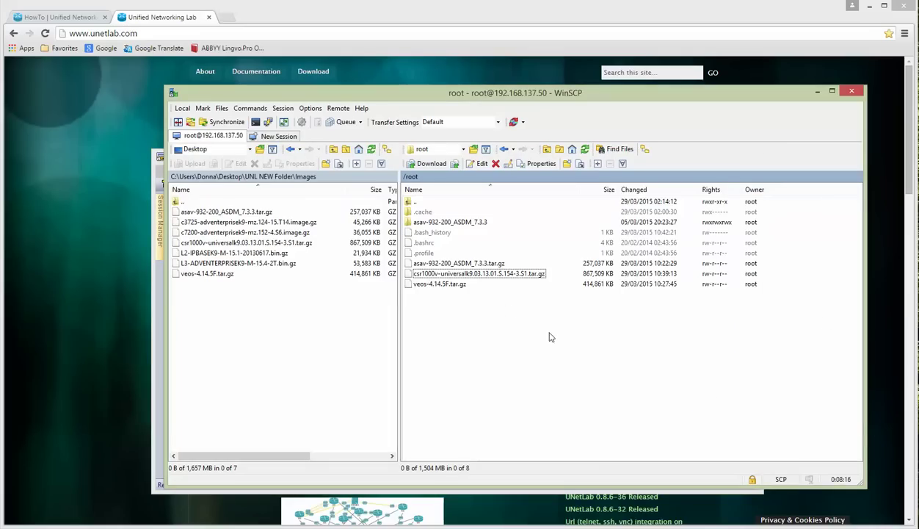
{"action": "left_click", "coordinate": [439, 284]}
{"action": "right_click", "coordinate": [440, 285]}
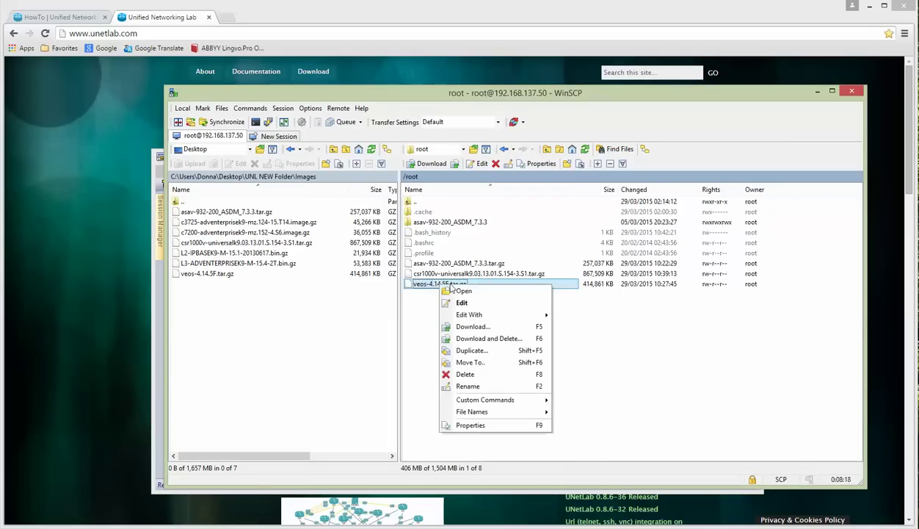
{"action": "left_click", "coordinate": [470, 384]}
{"action": "key", "text": "End"}
{"action": "key", "text": "shift+Home"}
{"action": "key", "text": "ctrl+c"}
Step: Extract veos-4.14.5F.tar.gz by pasting its name after tar xzvf
{"action": "key", "text": "alt+Tab"}
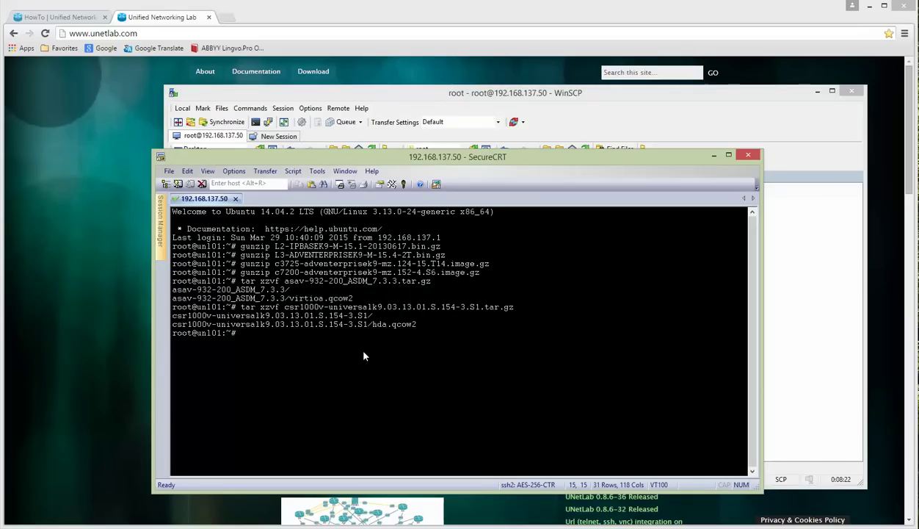
{"action": "type", "text": "tar xzvf"}
{"action": "key", "text": "shift+Insert"}
{"action": "key", "text": "Return"}
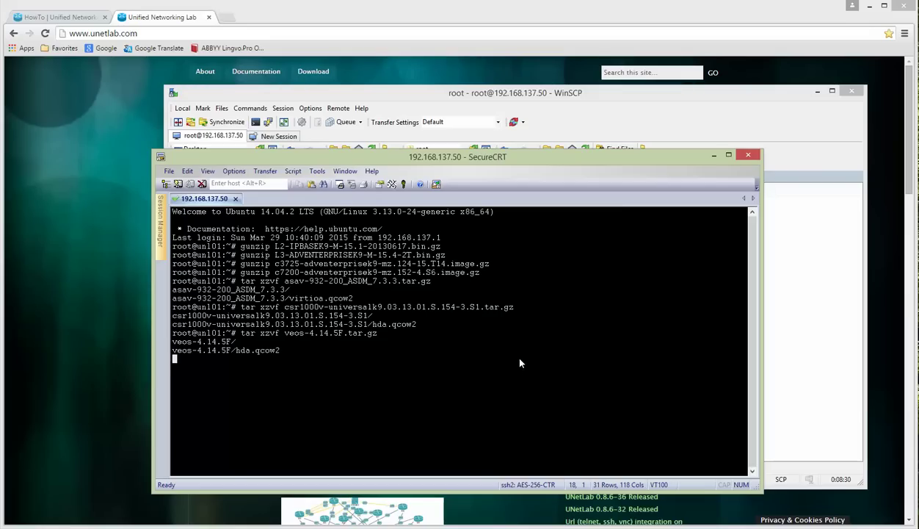
{"action": "left_click", "coordinate": [783, 338]}
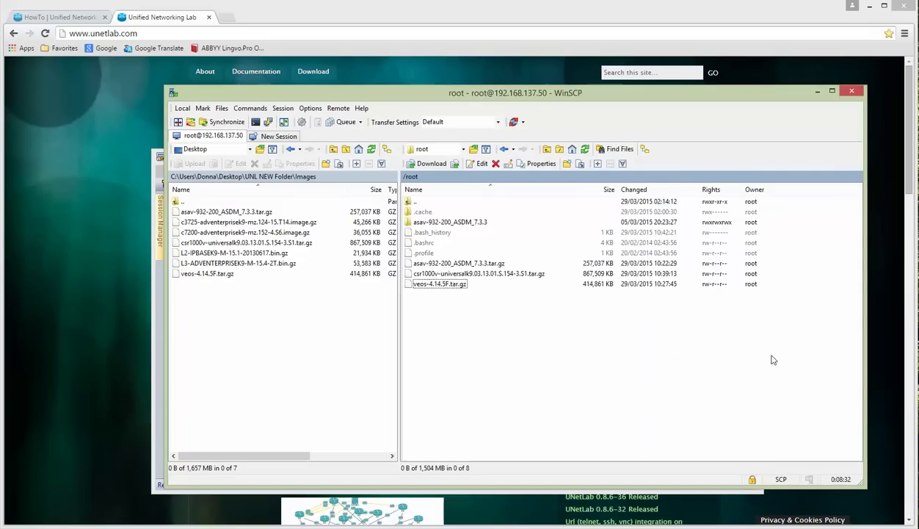
{"action": "left_click", "coordinate": [584, 151]}
{"action": "left_click", "coordinate": [448, 232]}
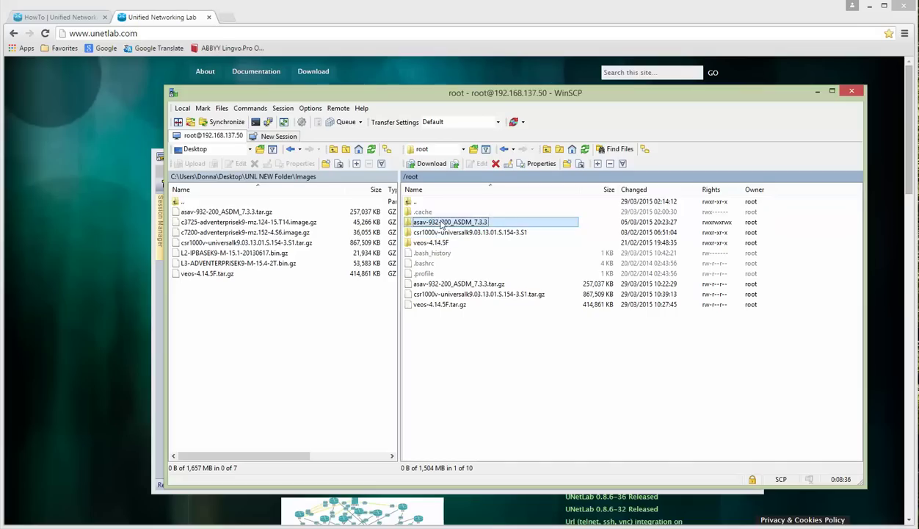
{"action": "left_click", "coordinate": [431, 244]}
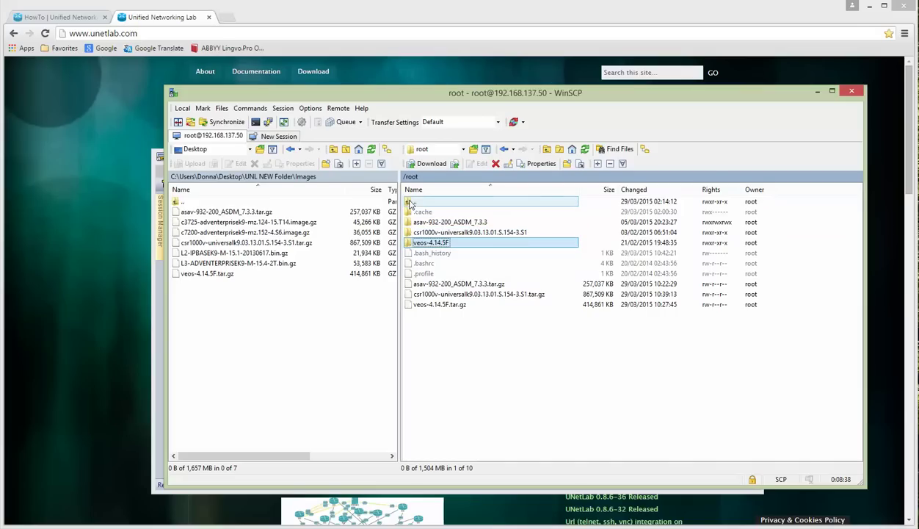
{"action": "double_click", "coordinate": [411, 203]}
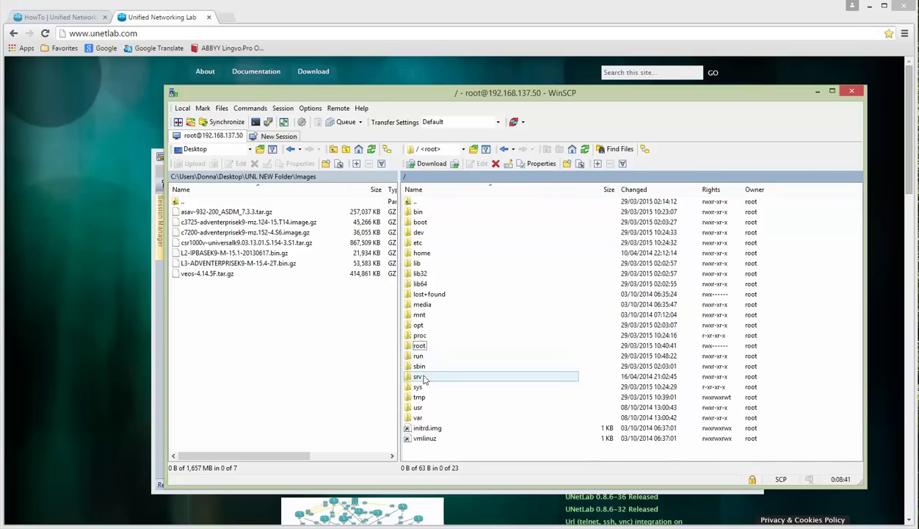
{"action": "double_click", "coordinate": [418, 325]}
{"action": "double_click", "coordinate": [424, 243]}
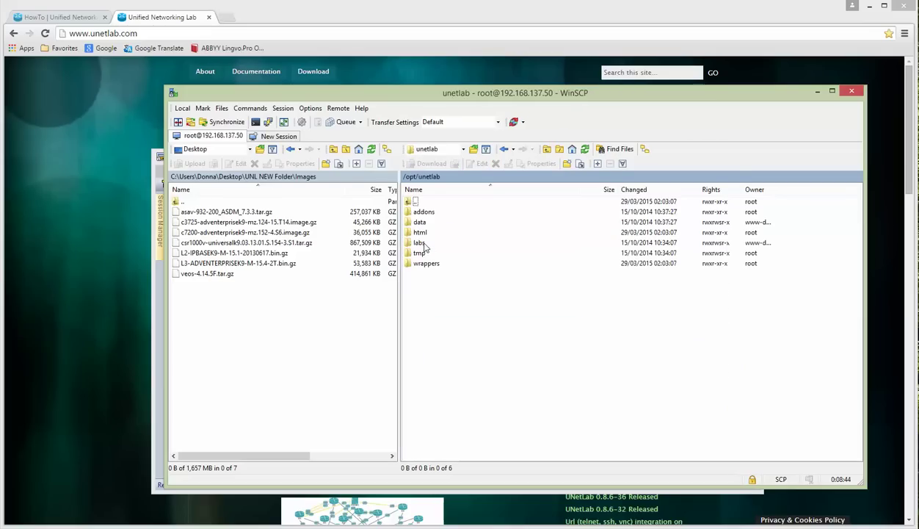
{"action": "double_click", "coordinate": [422, 212]}
{"action": "double_click", "coordinate": [422, 232]}
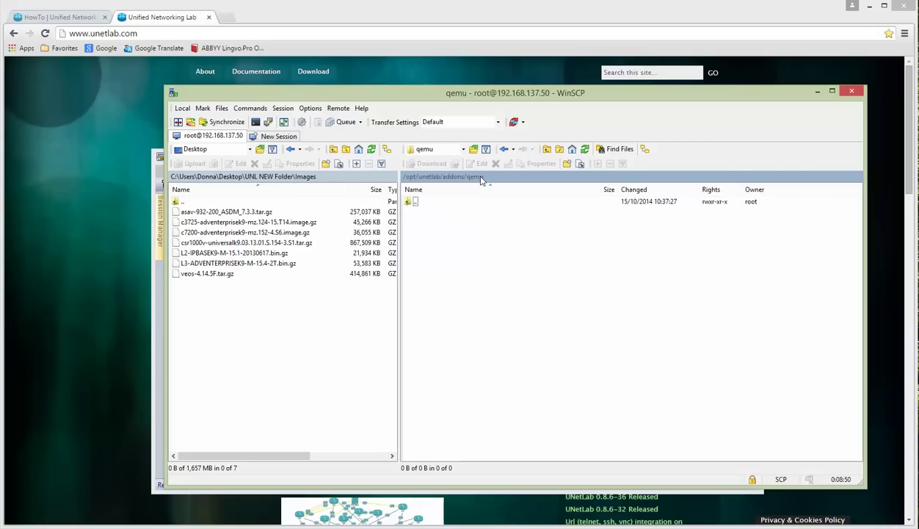
{"action": "right_click", "coordinate": [476, 178]}
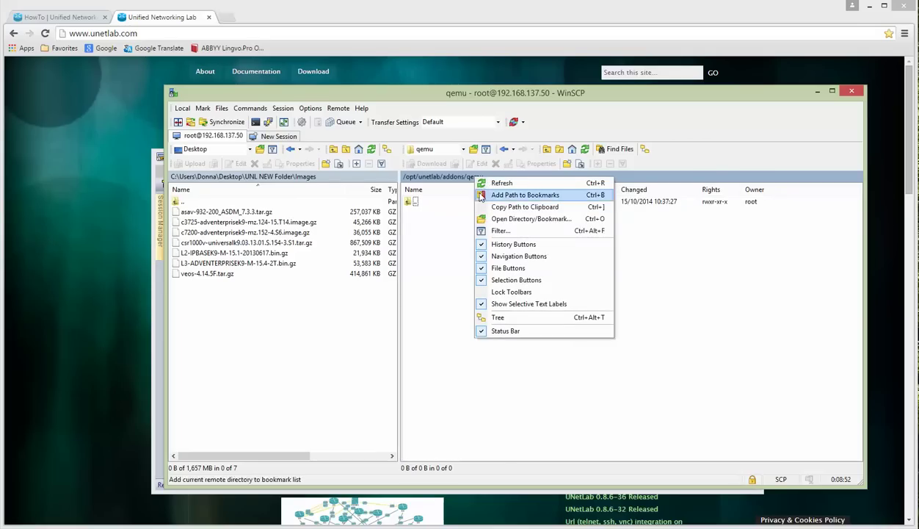
{"action": "left_click", "coordinate": [533, 208]}
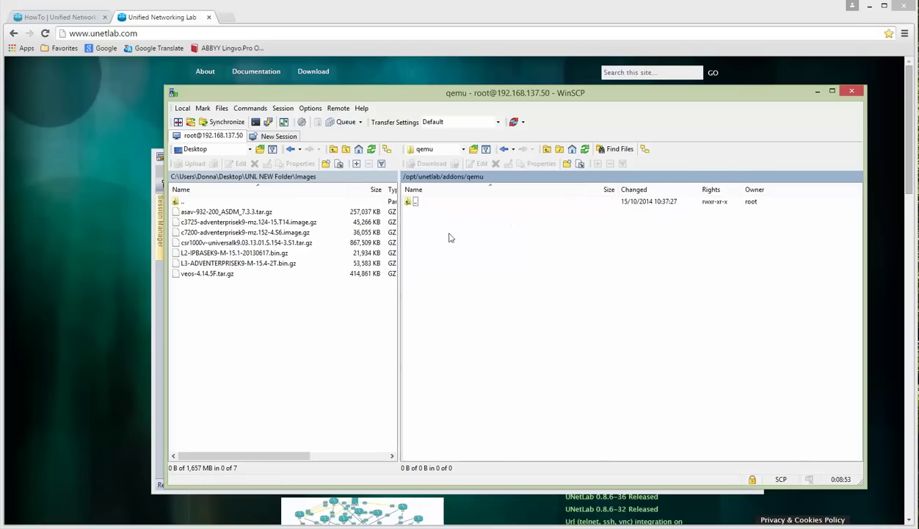
{"action": "left_click", "coordinate": [405, 177]}
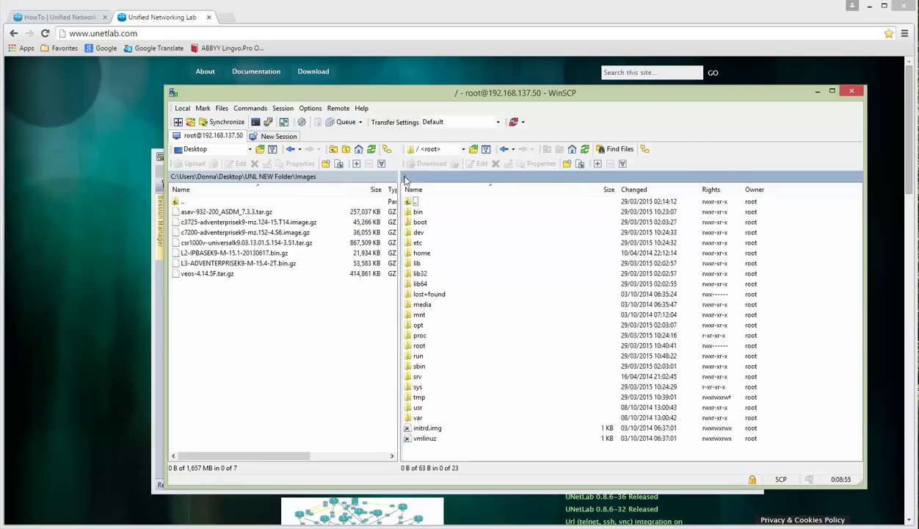
Step: Move the asav, csr1000v and veos folders from /root into /opt/unetlab/addons/qemu
{"action": "double_click", "coordinate": [425, 346]}
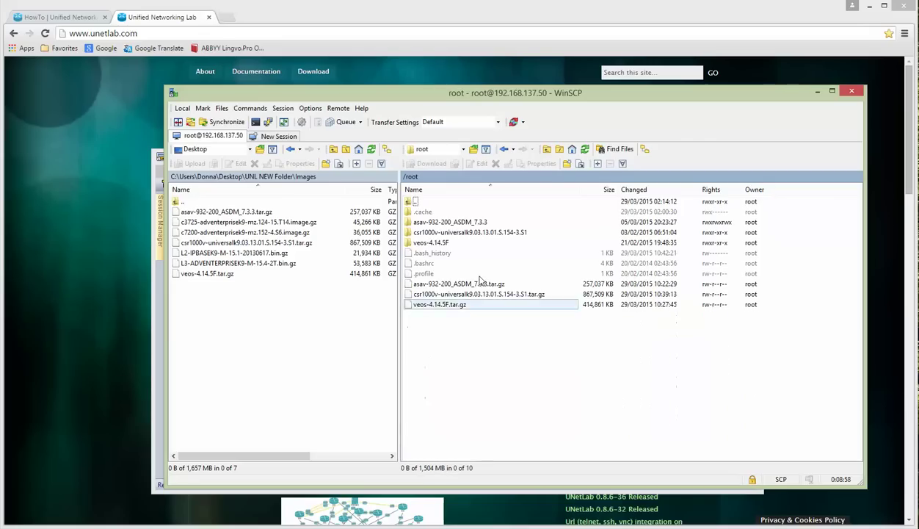
{"action": "left_click", "coordinate": [450, 223]}
{"action": "key", "text": "shift+Down"}
{"action": "key", "text": "shift+Down"}
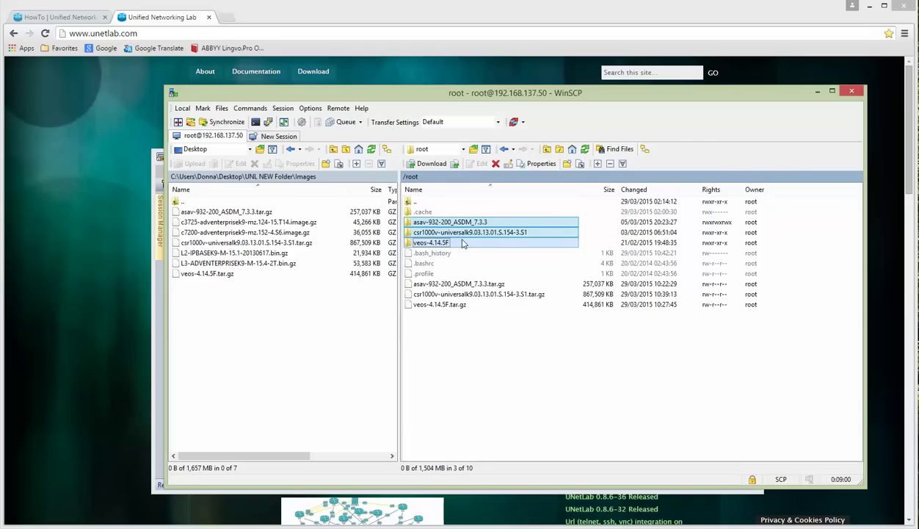
{"action": "right_click", "coordinate": [443, 221]}
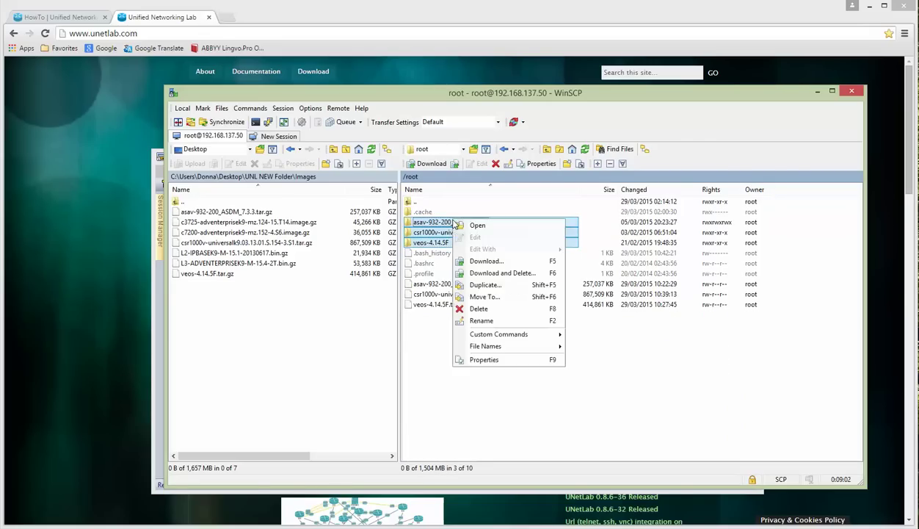
{"action": "left_click", "coordinate": [484, 301]}
{"action": "key", "text": "ctrl+v"}
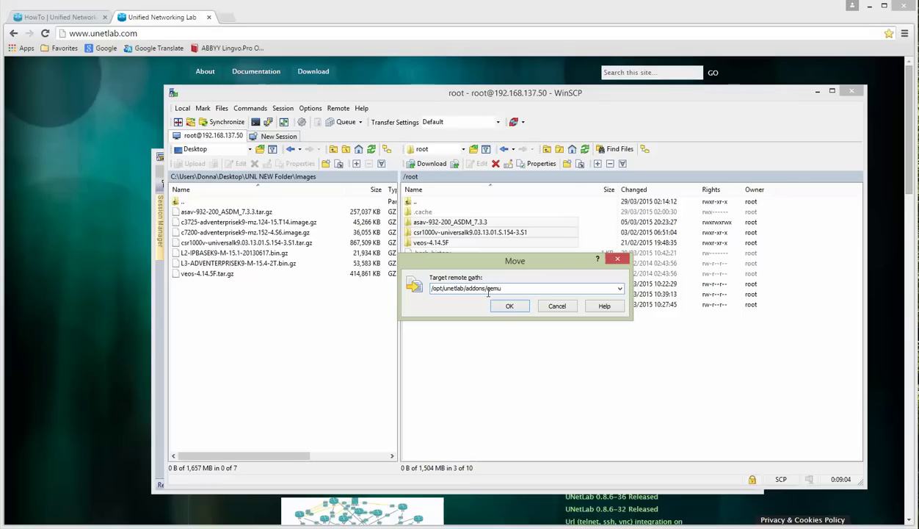
{"action": "left_click", "coordinate": [508, 307]}
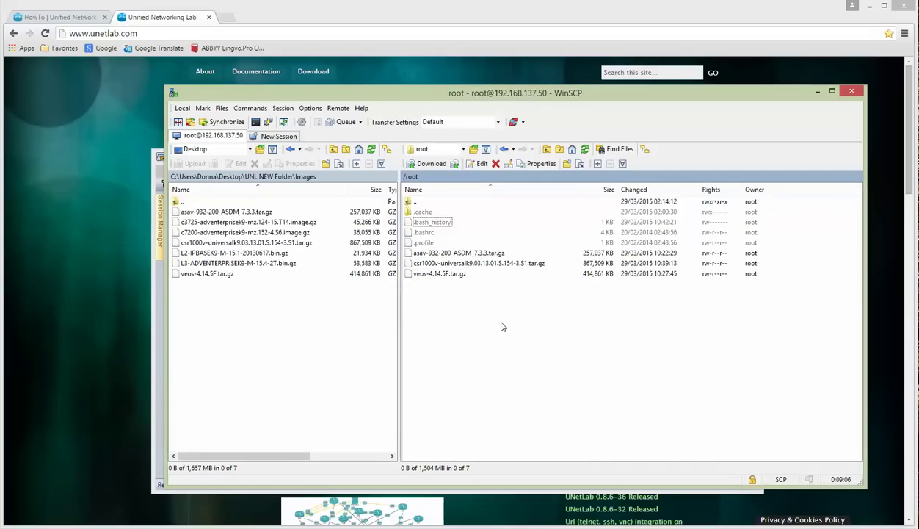
Step: Delete the asav, csr1000v and veos .tar.gz archives from /root
{"action": "left_click", "coordinate": [458, 252]}
{"action": "left_click", "coordinate": [470, 263], "text": "ctrl"}
{"action": "left_click", "coordinate": [457, 275], "text": "ctrl"}
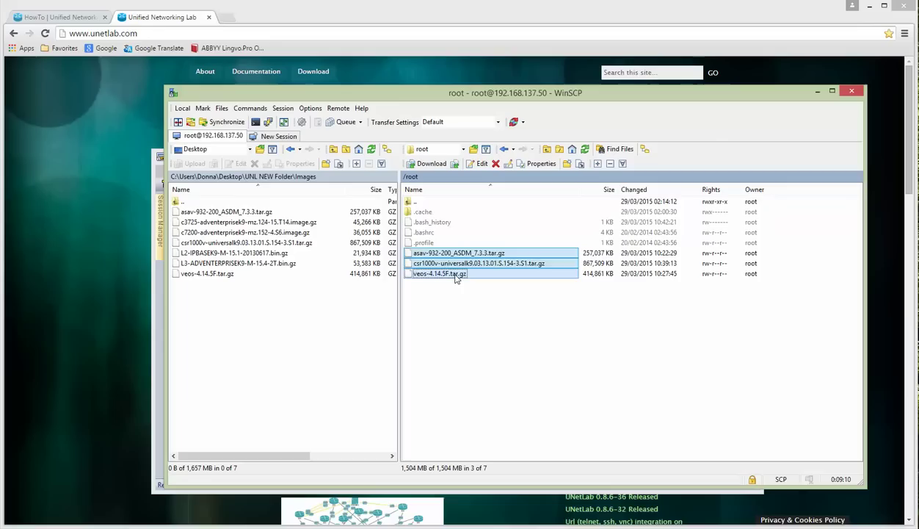
{"action": "key", "text": "Delete"}
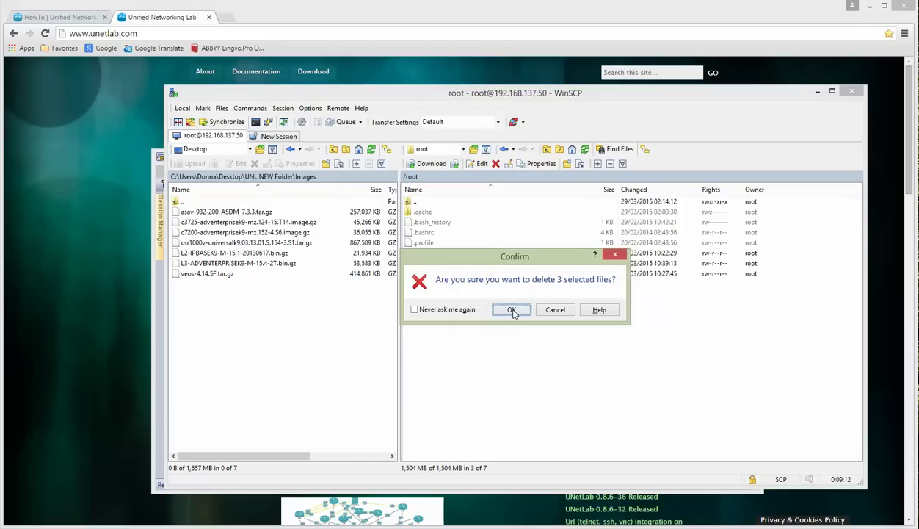
{"action": "left_click", "coordinate": [513, 309]}
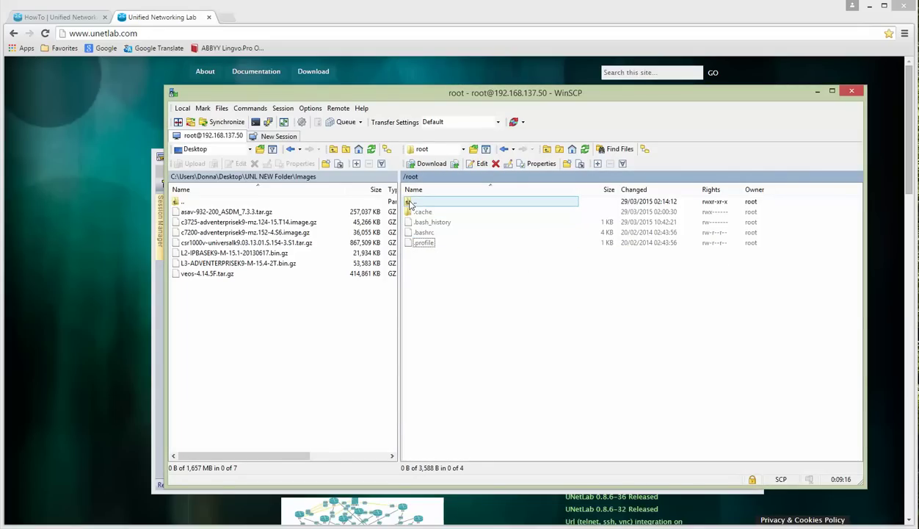
Step: Paste /opt/unetlab/wrappers/unl_wrapper -a fixpermissions from Notepad into the terminal and run it
{"action": "key", "text": "alt+Tab"}
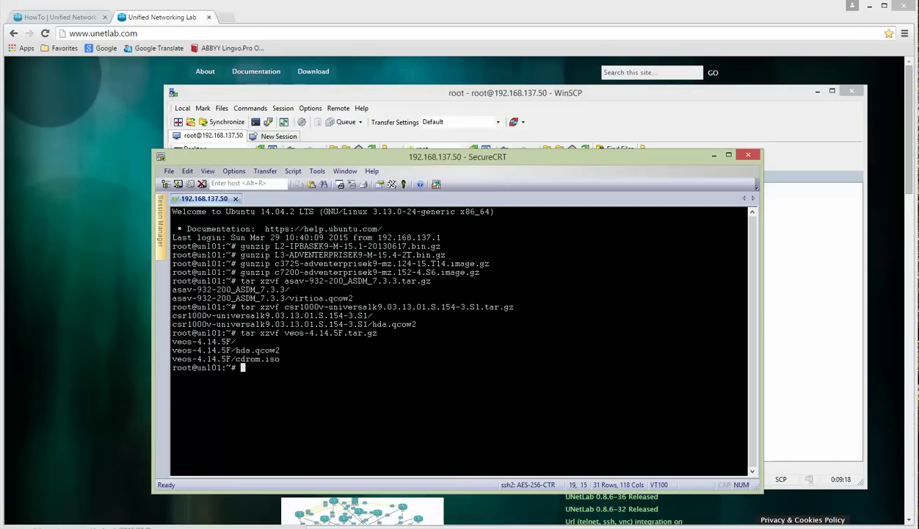
{"action": "left_click_drag", "start_coordinate": [400, 157], "coordinate": [415, 115]}
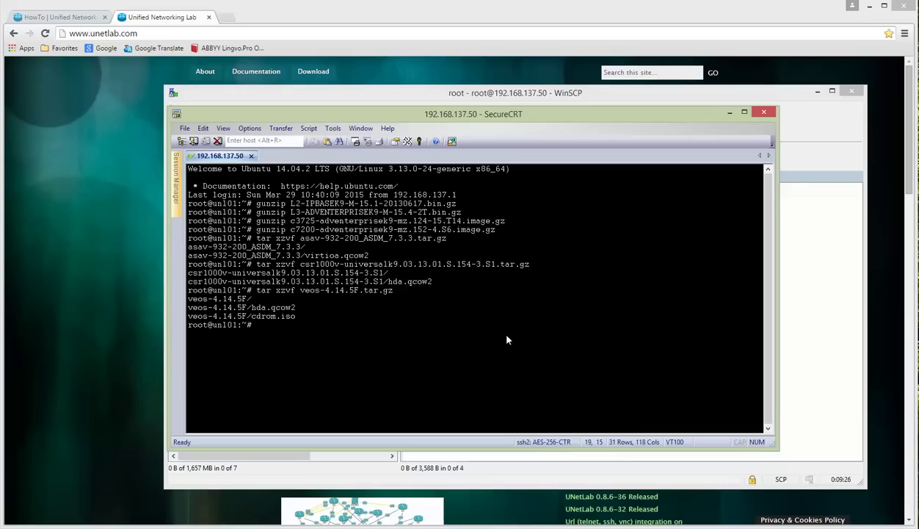
{"action": "key", "text": "alt+Tab"}
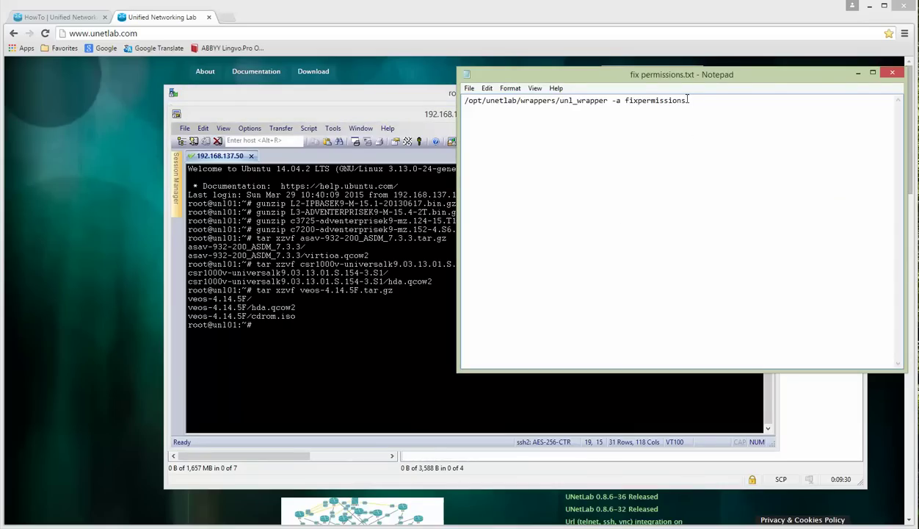
{"action": "left_click_drag", "start_coordinate": [688, 99], "coordinate": [456, 101]}
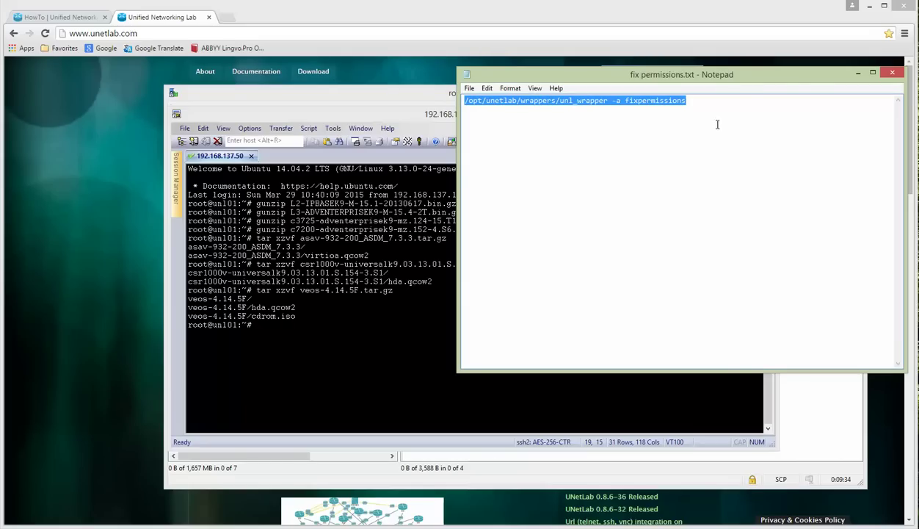
{"action": "left_click", "coordinate": [353, 366]}
{"action": "right_click", "coordinate": [411, 336]}
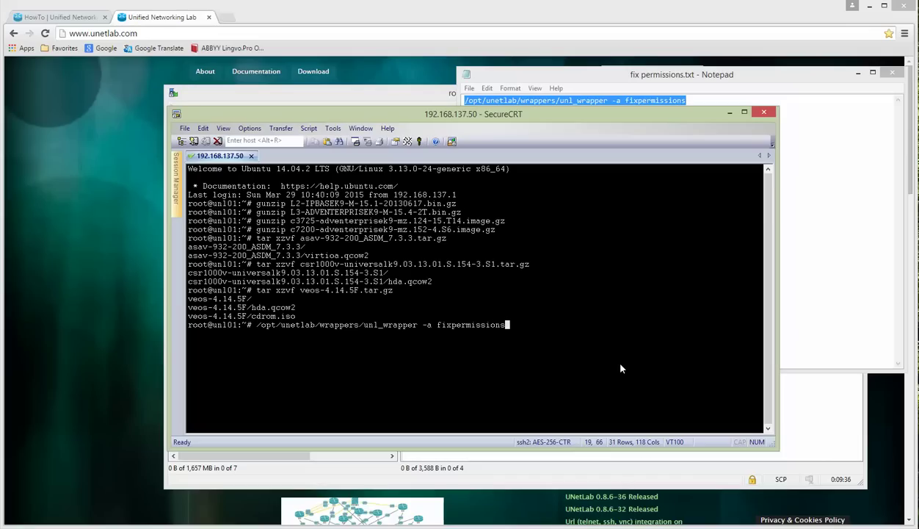
{"action": "key", "text": "Return"}
Step: Page through the UNetLab HowTo category's older entries to page 4
{"action": "left_click", "coordinate": [104, 235]}
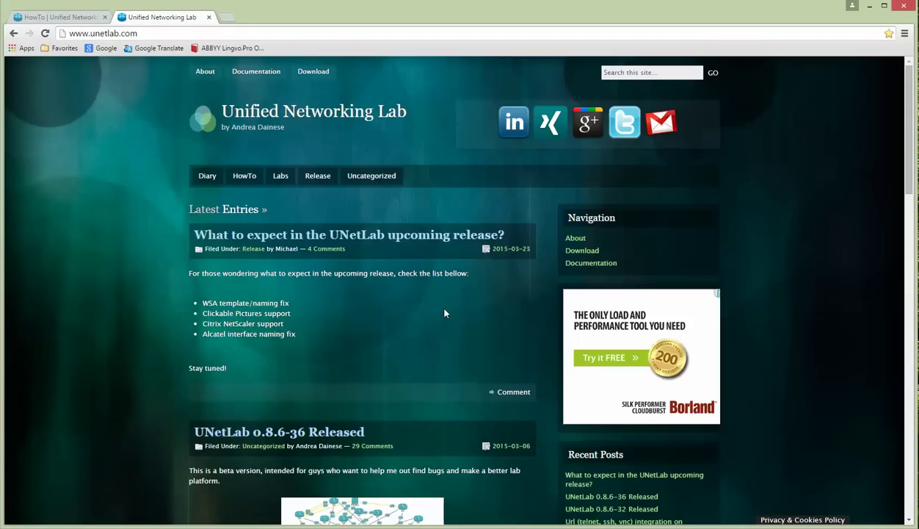
{"action": "left_click", "coordinate": [246, 178]}
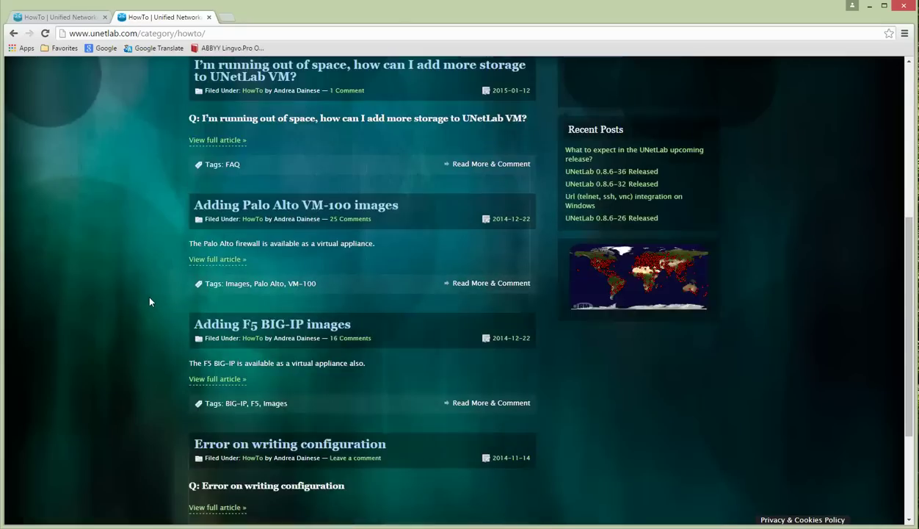
{"action": "scroll", "coordinate": [149, 303], "scroll_direction": "down", "scroll_amount": 2}
{"action": "left_click", "coordinate": [213, 406]}
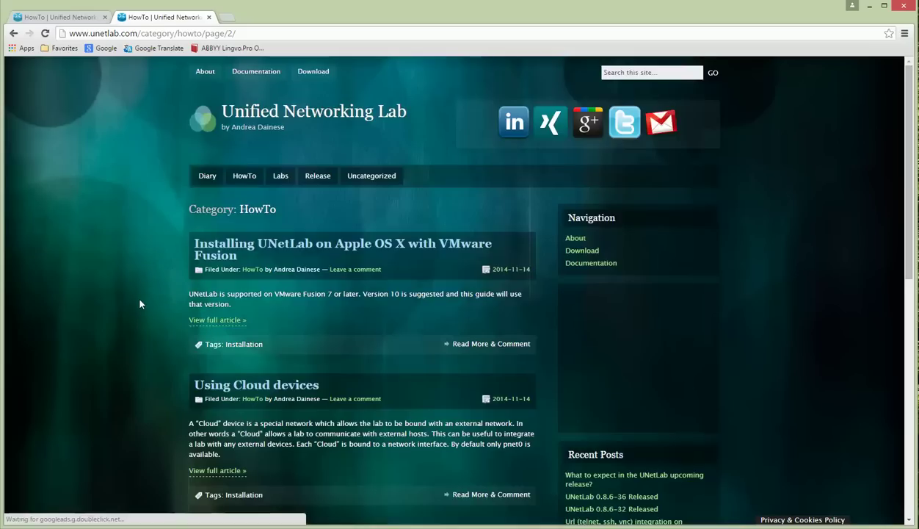
{"action": "scroll", "coordinate": [138, 306], "scroll_direction": "down", "scroll_amount": 7}
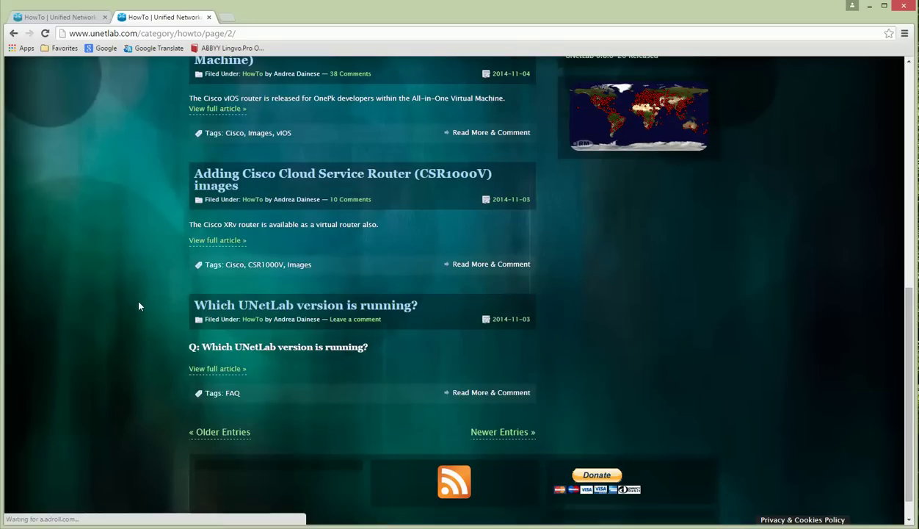
{"action": "left_click", "coordinate": [219, 435]}
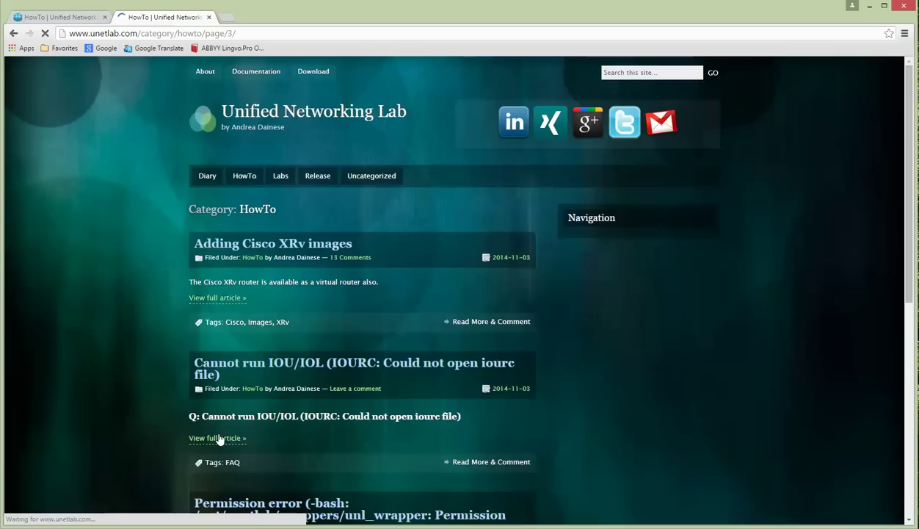
{"action": "scroll", "coordinate": [152, 371], "scroll_direction": "down", "scroll_amount": 3}
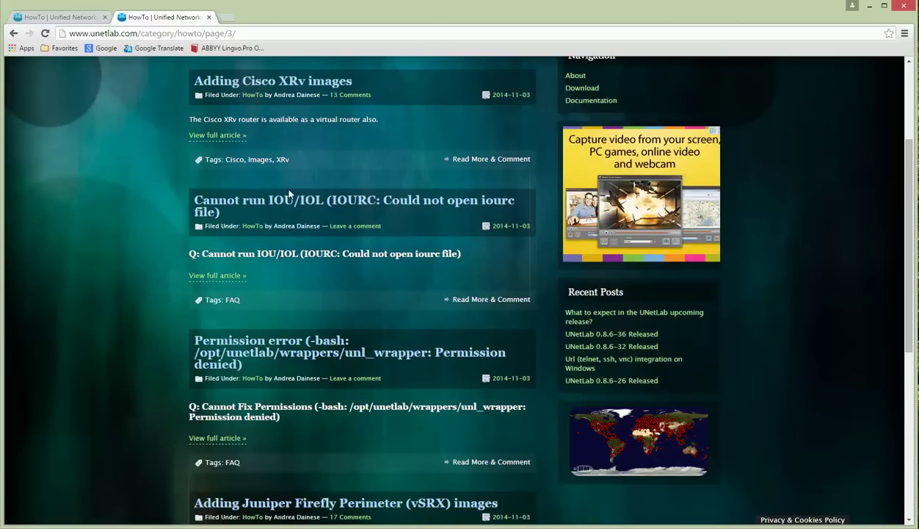
{"action": "scroll", "coordinate": [166, 314], "scroll_direction": "down", "scroll_amount": 3}
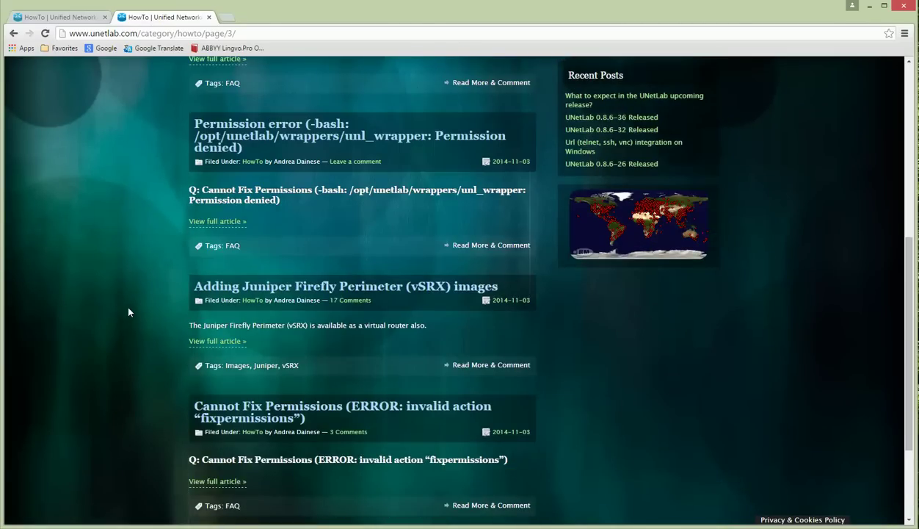
{"action": "scroll", "coordinate": [129, 312], "scroll_direction": "down", "scroll_amount": 3}
{"action": "left_click", "coordinate": [224, 404]}
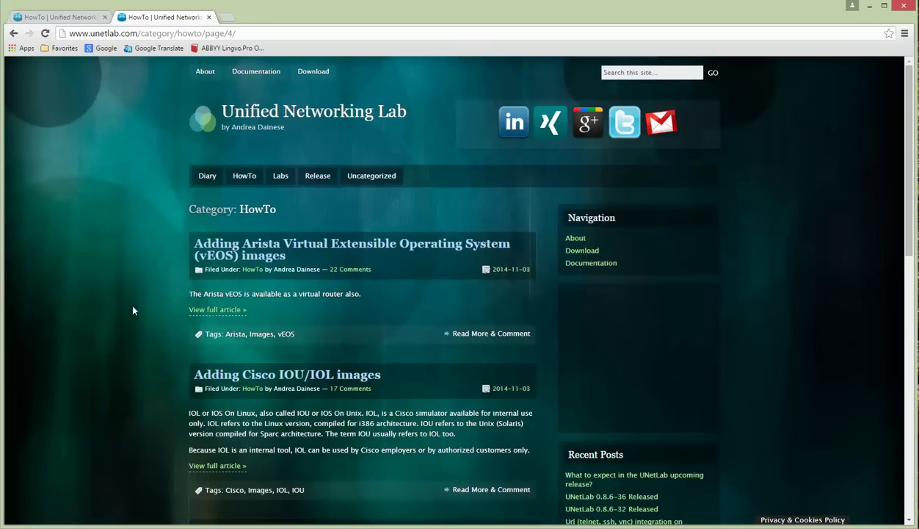
Step: Open the full 'Adding Cisco IOU/IOL images' article
{"action": "scroll", "coordinate": [132, 311], "scroll_direction": "down", "scroll_amount": 2}
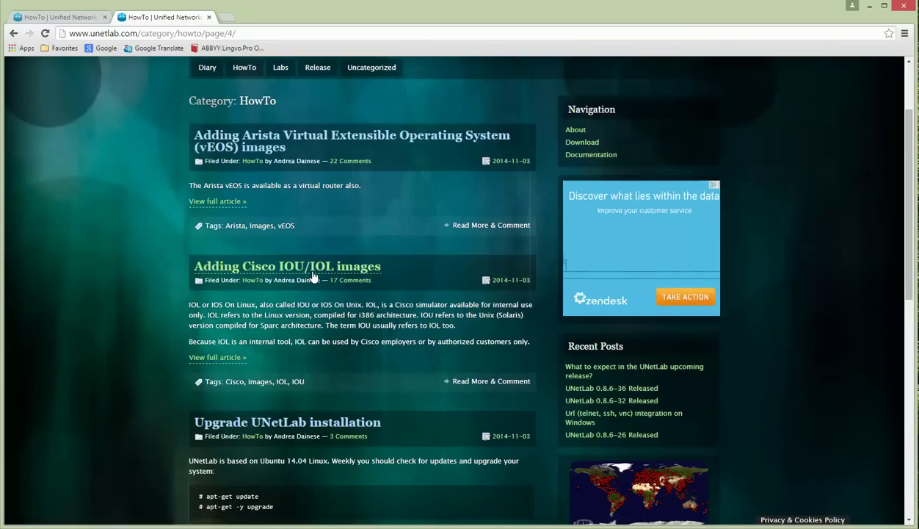
{"action": "scroll", "coordinate": [91, 310], "scroll_direction": "down", "scroll_amount": 2}
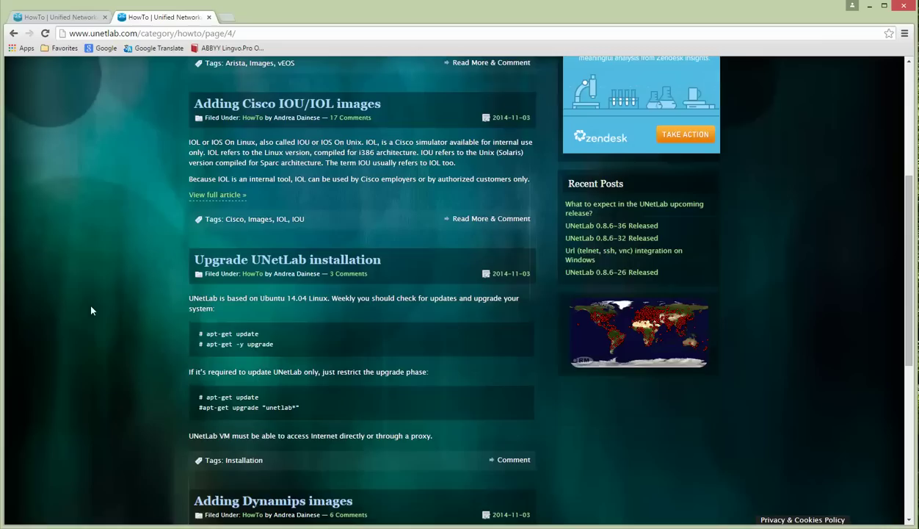
{"action": "left_click", "coordinate": [221, 202]}
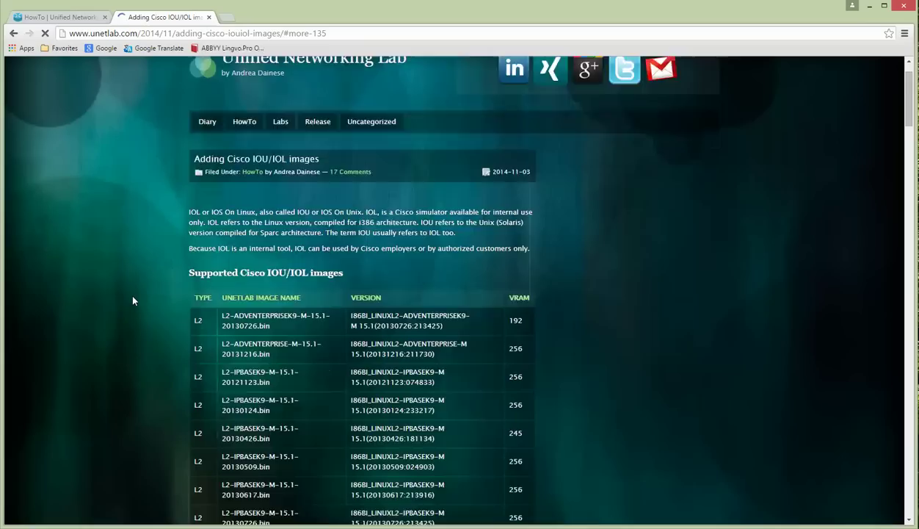
{"action": "scroll", "coordinate": [133, 301], "scroll_direction": "down", "scroll_amount": 1}
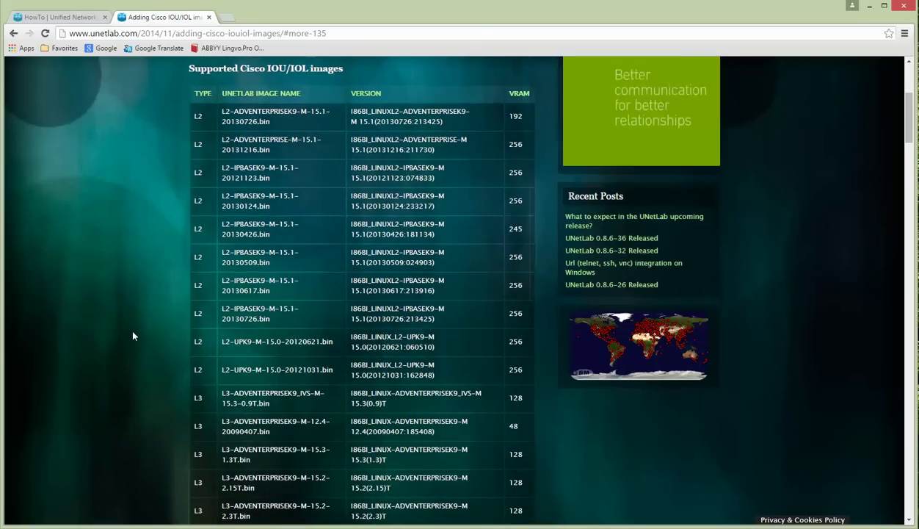
{"action": "scroll", "coordinate": [132, 323], "scroll_direction": "down", "scroll_amount": 3}
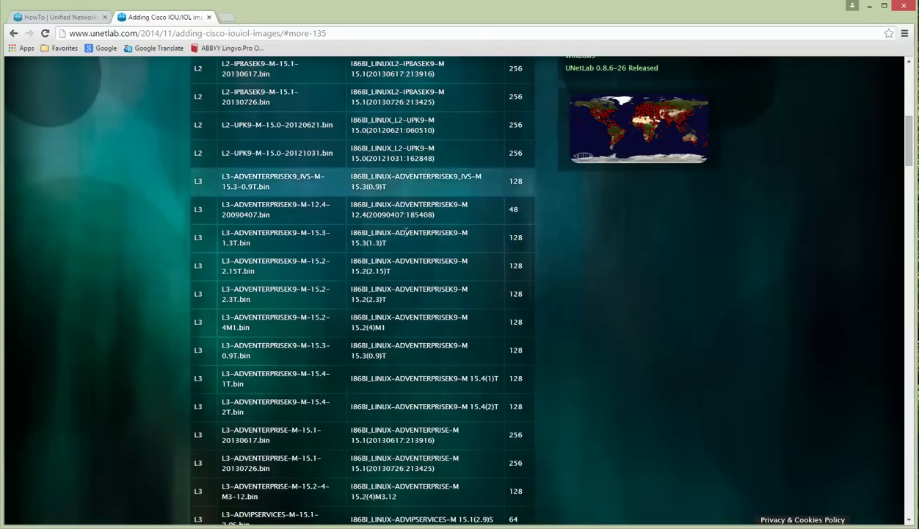
{"action": "scroll", "coordinate": [108, 348], "scroll_direction": "down", "scroll_amount": 4}
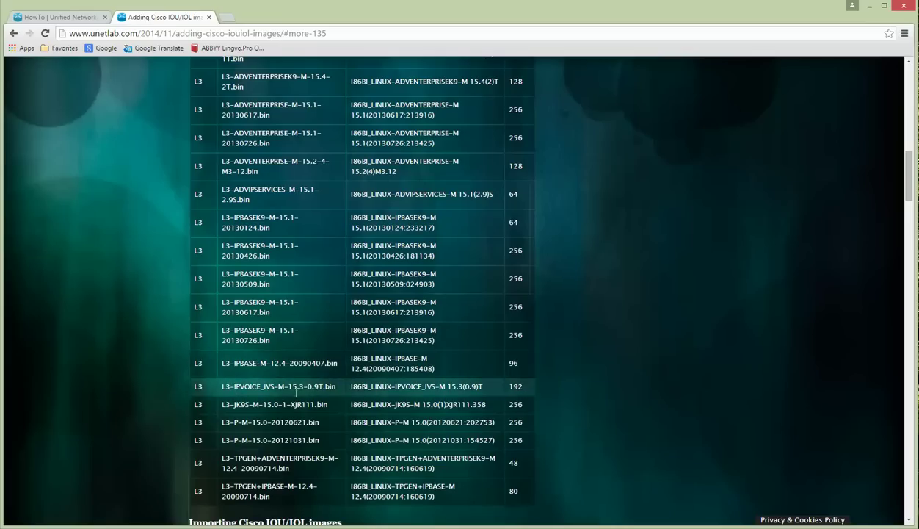
{"action": "scroll", "coordinate": [110, 327], "scroll_direction": "down", "scroll_amount": 3}
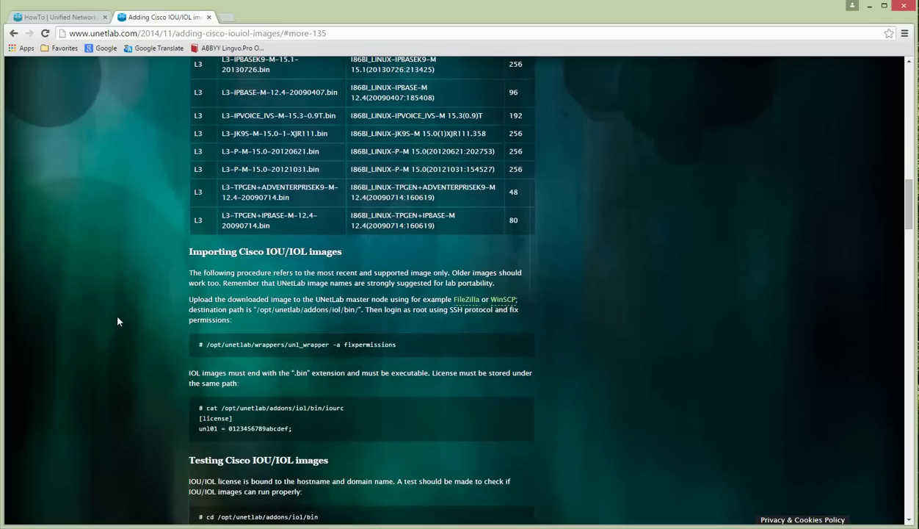
{"action": "left_click_drag", "start_coordinate": [273, 343], "coordinate": [418, 344]}
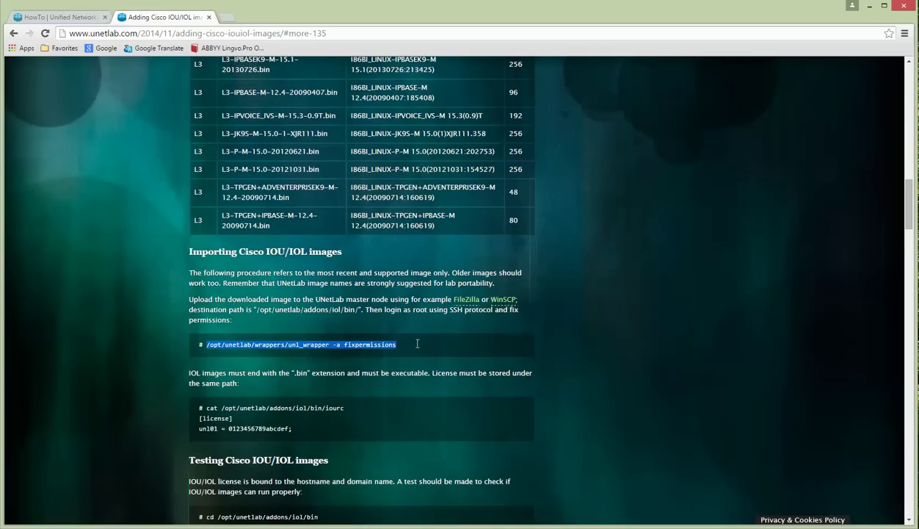
{"action": "scroll", "coordinate": [142, 335], "scroll_direction": "down", "scroll_amount": 2}
{"action": "left_click_drag", "start_coordinate": [197, 255], "coordinate": [310, 264]}
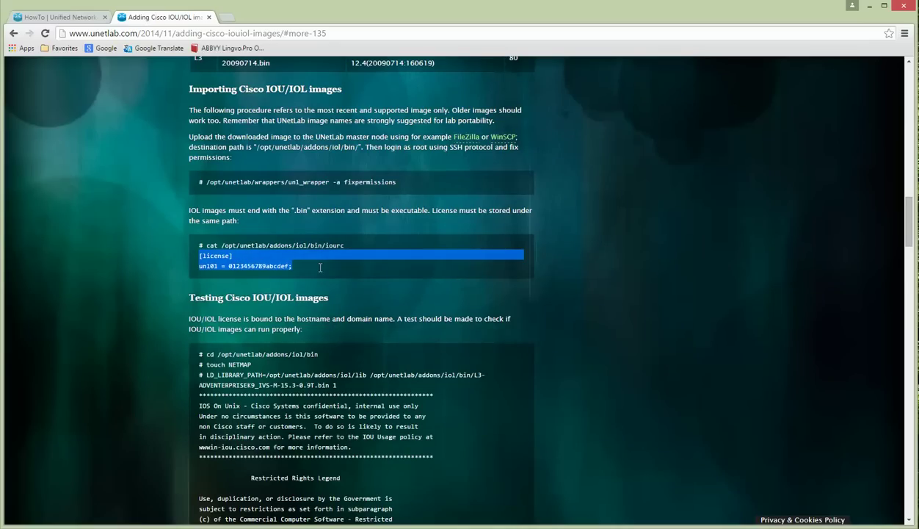
{"action": "left_click", "coordinate": [223, 268]}
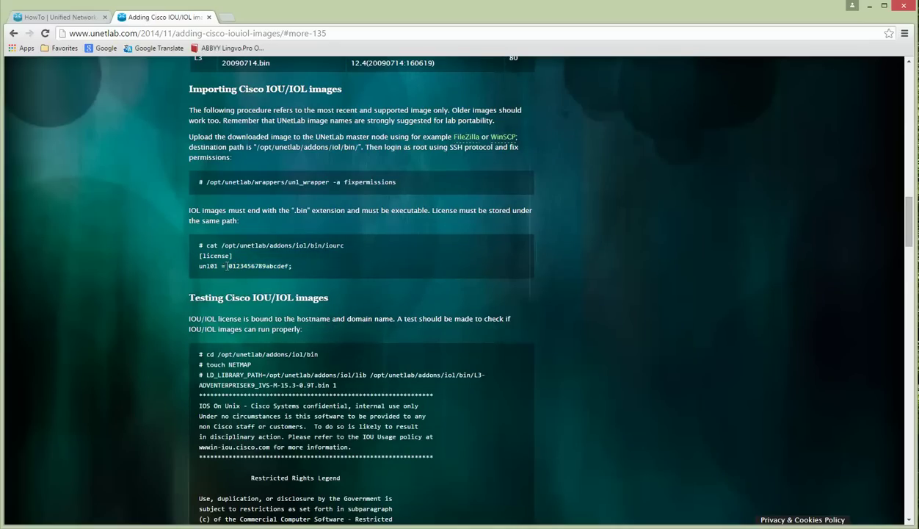
{"action": "left_click_drag", "start_coordinate": [227, 266], "coordinate": [309, 266]}
{"action": "left_click", "coordinate": [130, 250]}
{"action": "scroll", "coordinate": [129, 249], "scroll_direction": "down", "scroll_amount": 3}
{"action": "scroll", "coordinate": [124, 285], "scroll_direction": "up", "scroll_amount": 2}
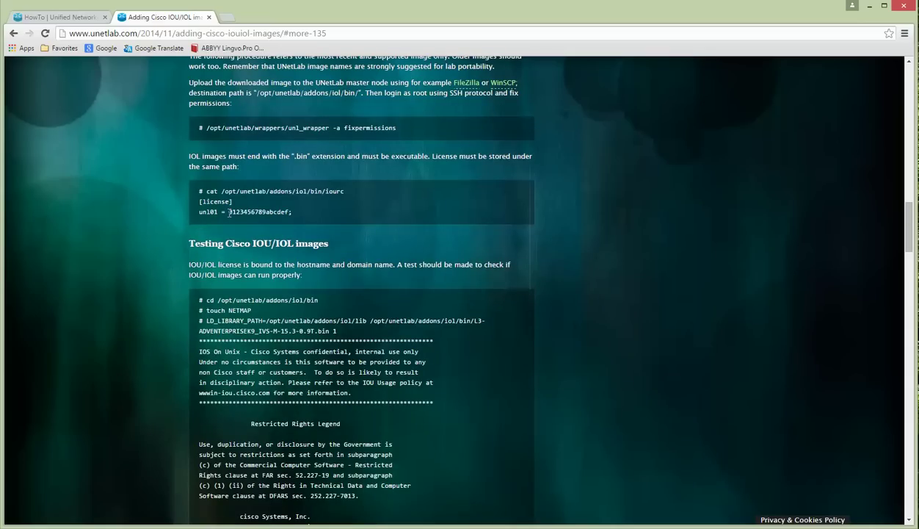
{"action": "left_click_drag", "start_coordinate": [228, 211], "coordinate": [305, 212]}
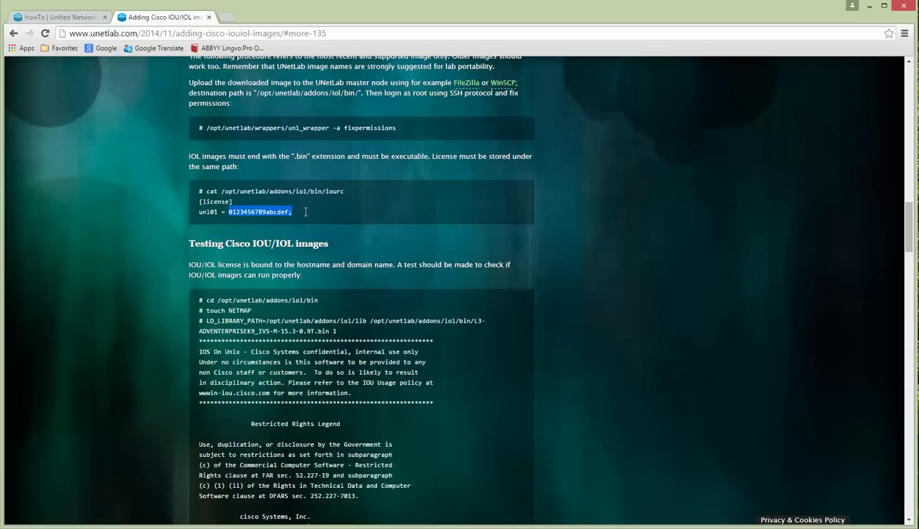
{"action": "left_click", "coordinate": [132, 266]}
{"action": "scroll", "coordinate": [134, 288], "scroll_direction": "down", "scroll_amount": 4}
{"action": "scroll", "coordinate": [134, 285], "scroll_direction": "up", "scroll_amount": 11}
{"action": "left_click", "coordinate": [13, 35]}
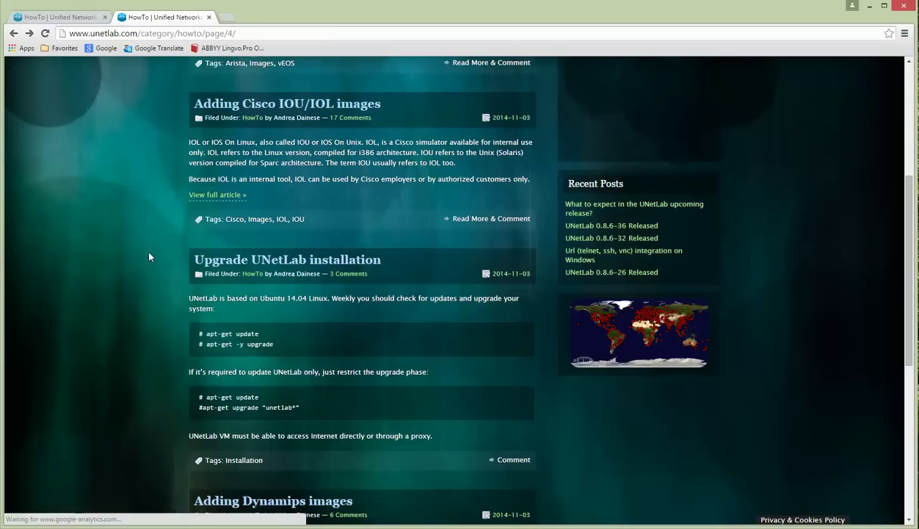
Step: Open the Arista vEOS article and highlight its conversion commands, vEOS-4.14.0F.vmdk and hda.qcow2
{"action": "scroll", "coordinate": [145, 315], "scroll_direction": "up", "scroll_amount": 2}
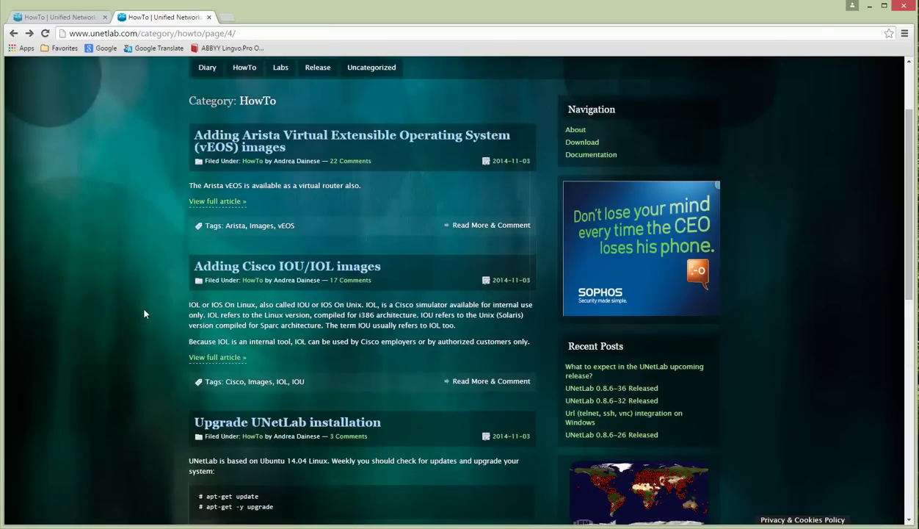
{"action": "left_click", "coordinate": [217, 204]}
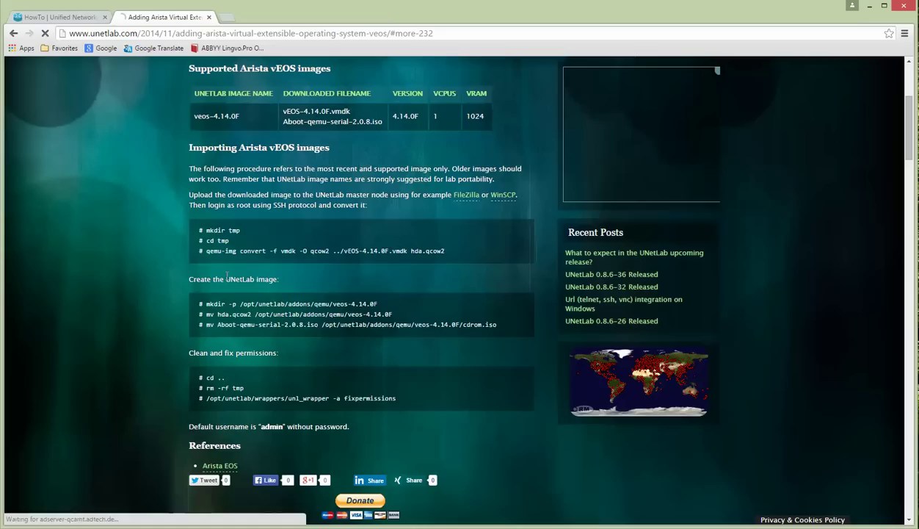
{"action": "left_click_drag", "start_coordinate": [196, 229], "coordinate": [449, 251]}
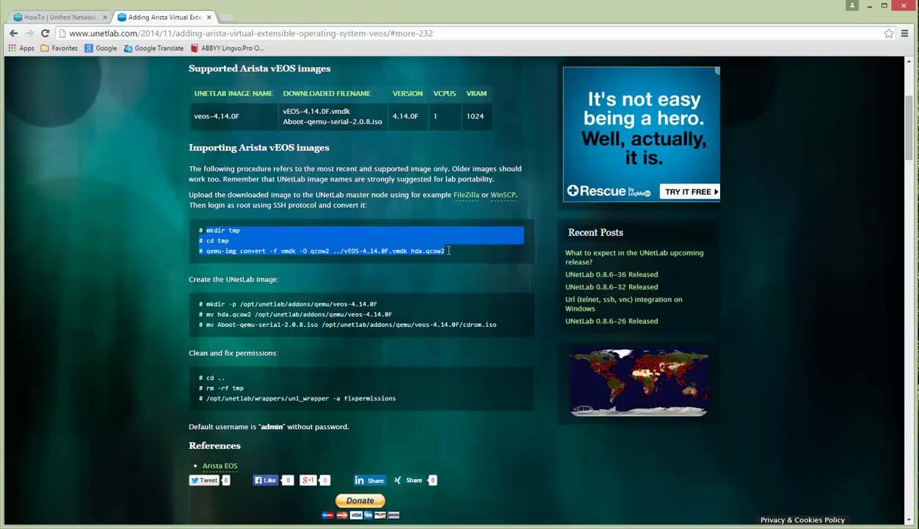
{"action": "left_click", "coordinate": [349, 254]}
{"action": "left_click_drag", "start_coordinate": [343, 251], "coordinate": [401, 253]}
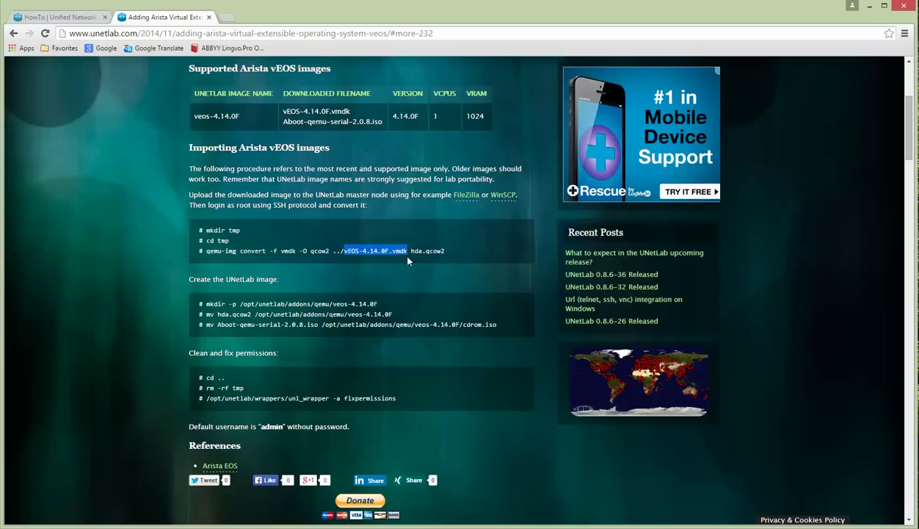
{"action": "left_click", "coordinate": [414, 254]}
{"action": "left_click_drag", "start_coordinate": [413, 252], "coordinate": [445, 250]}
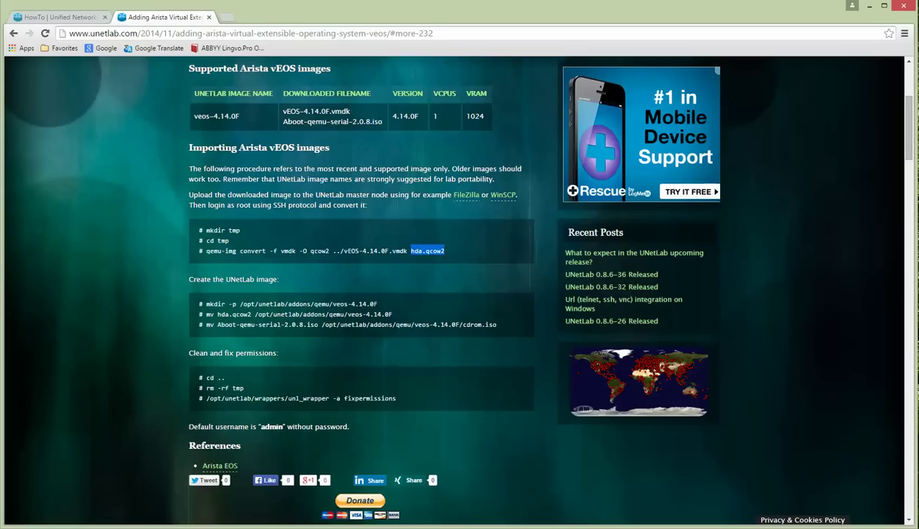
{"action": "key", "text": "alt+Tab"}
Step: Browse to /opt/unetlab/addons/qemu/veos-4.14.5F and select its hda.qcow2 disk image
{"action": "double_click", "coordinate": [409, 203]}
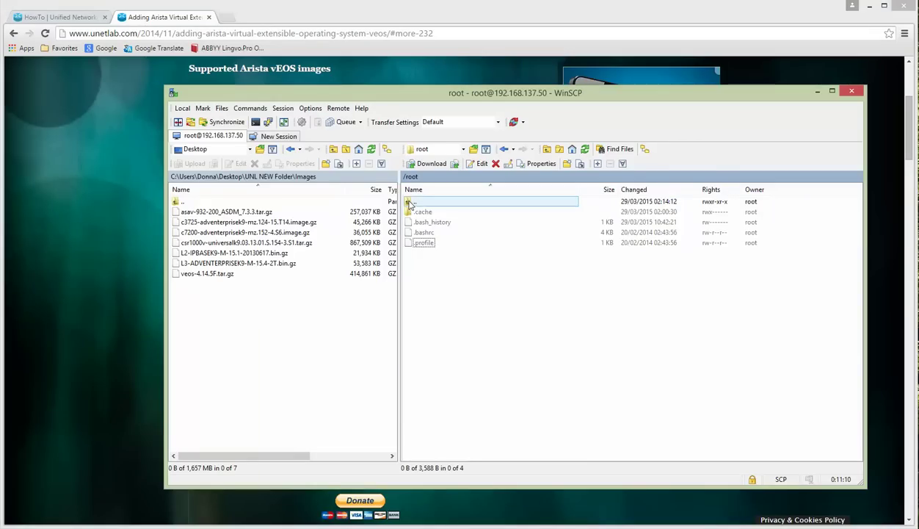
{"action": "double_click", "coordinate": [417, 325]}
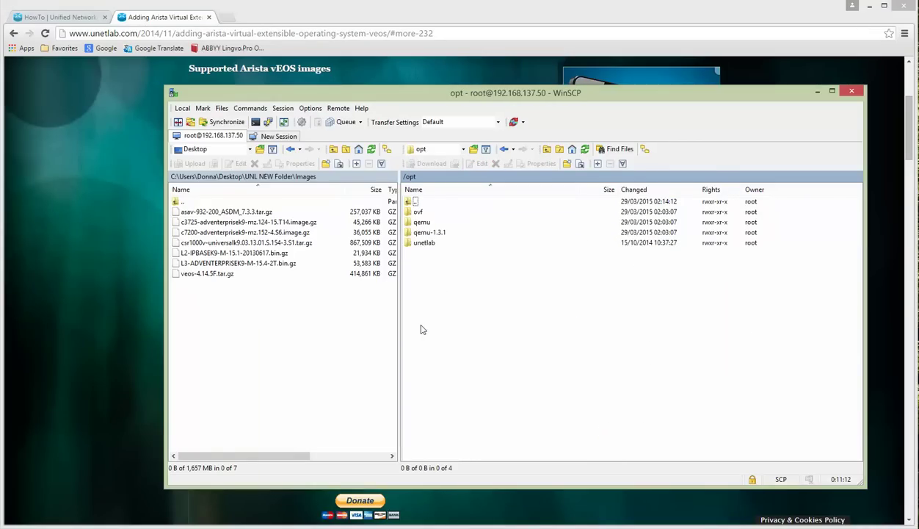
{"action": "double_click", "coordinate": [424, 242]}
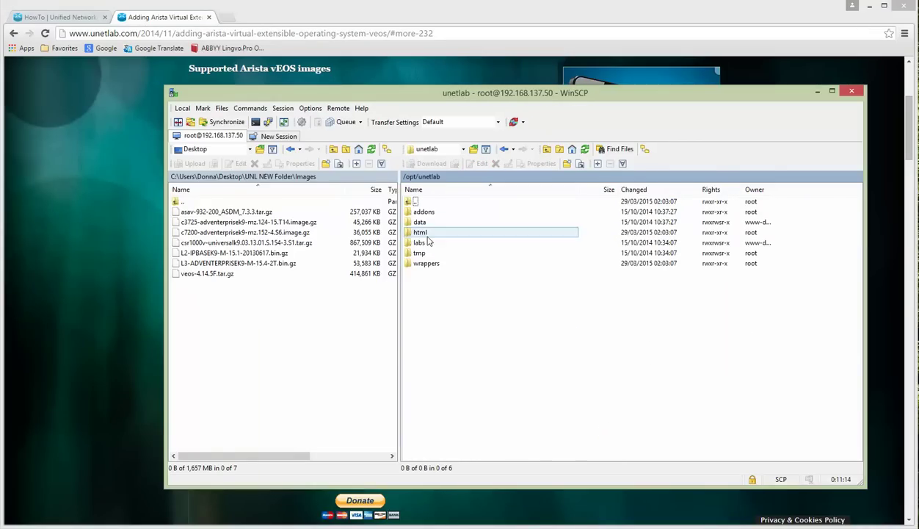
{"action": "double_click", "coordinate": [424, 211]}
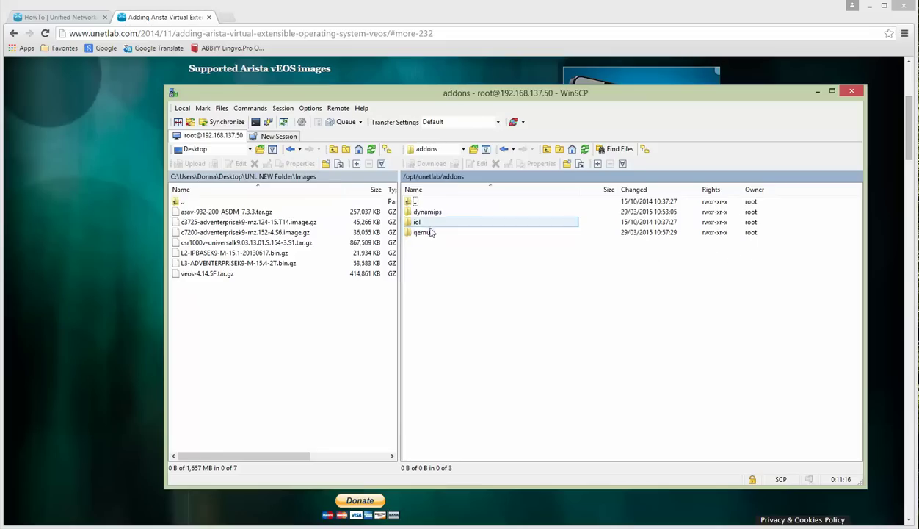
{"action": "double_click", "coordinate": [426, 233]}
{"action": "double_click", "coordinate": [426, 234]}
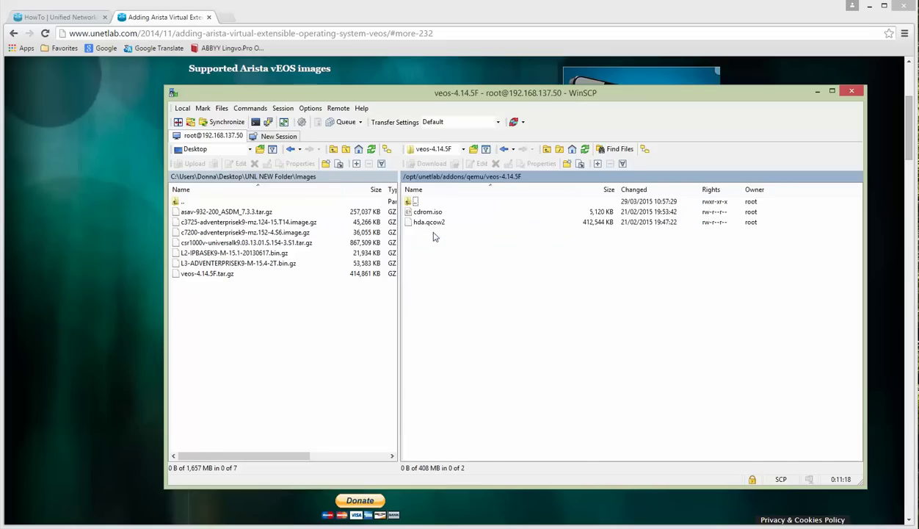
{"action": "left_click", "coordinate": [431, 225]}
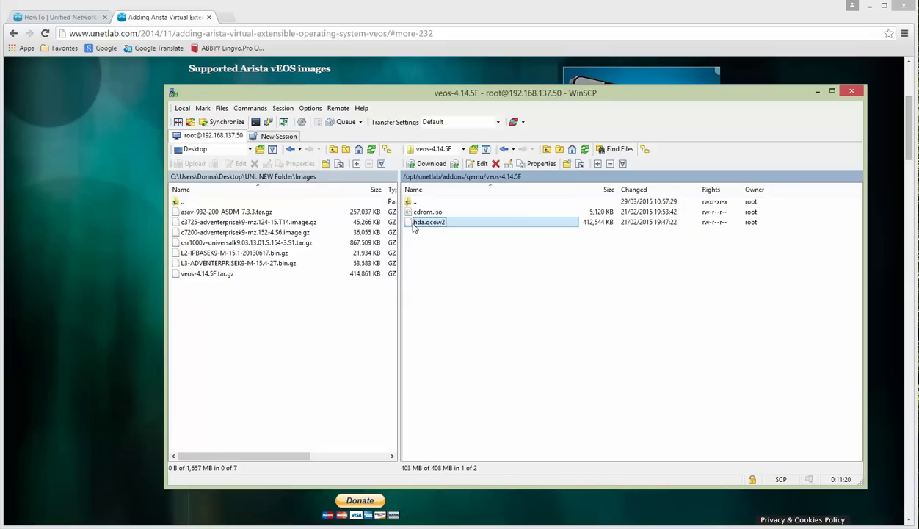
{"action": "left_click", "coordinate": [103, 195]}
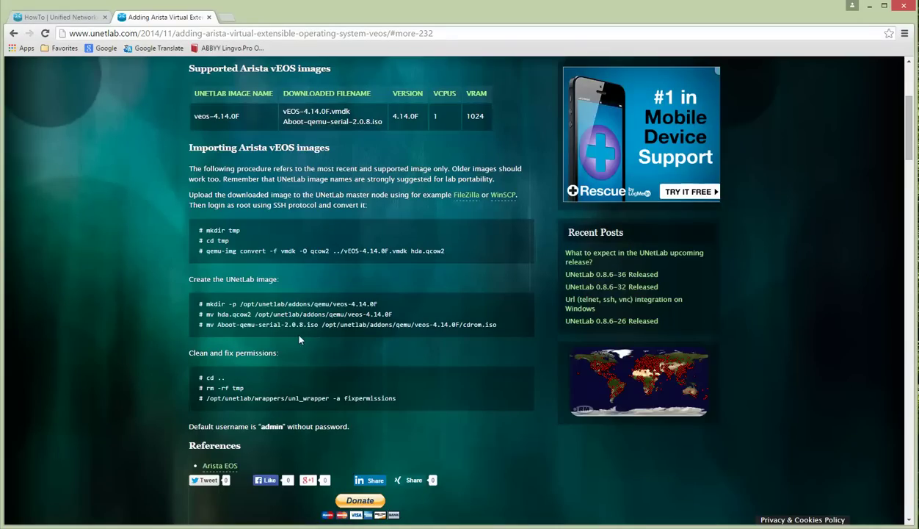
{"action": "left_click_drag", "start_coordinate": [228, 323], "coordinate": [321, 327]}
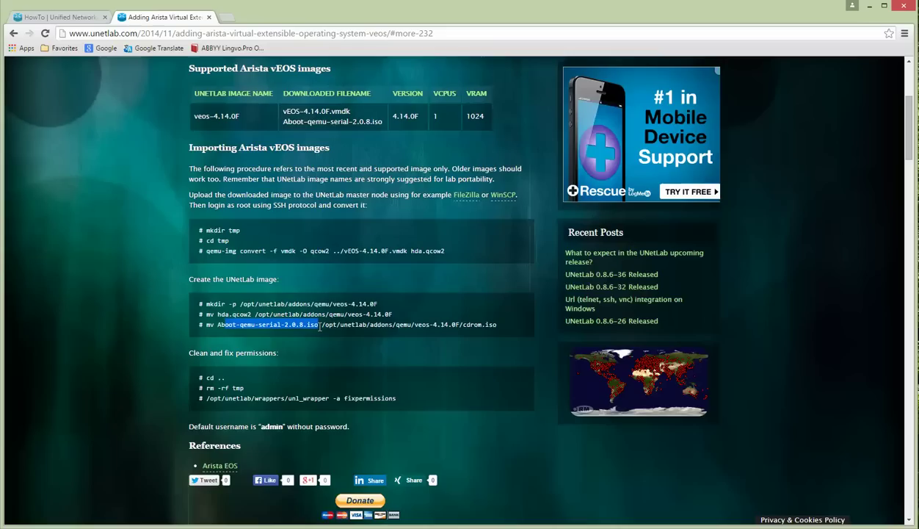
{"action": "left_click", "coordinate": [236, 327]}
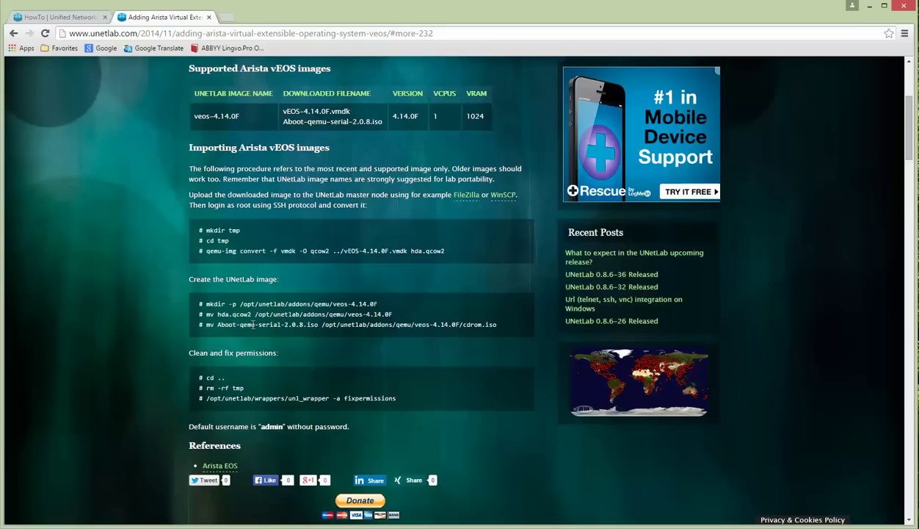
{"action": "left_click_drag", "start_coordinate": [240, 325], "coordinate": [499, 324]}
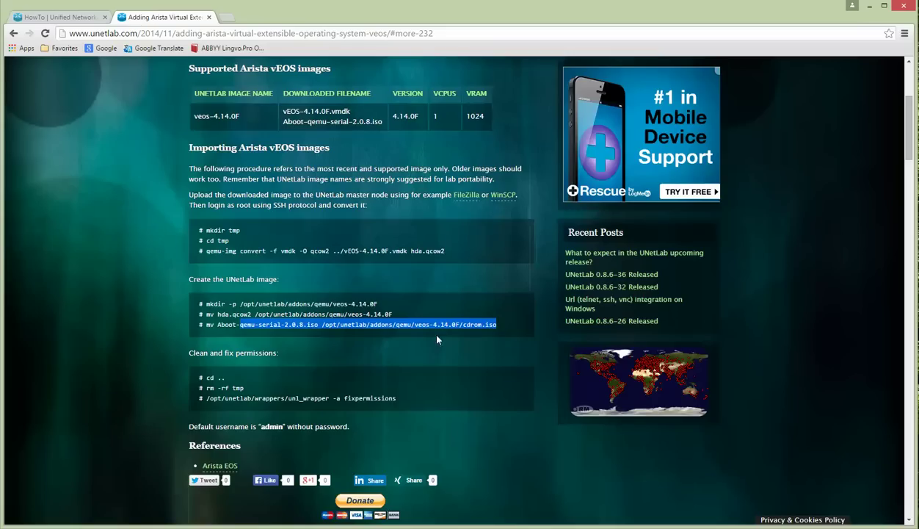
{"action": "left_click", "coordinate": [400, 329]}
{"action": "left_click_drag", "start_coordinate": [379, 324], "coordinate": [504, 325]}
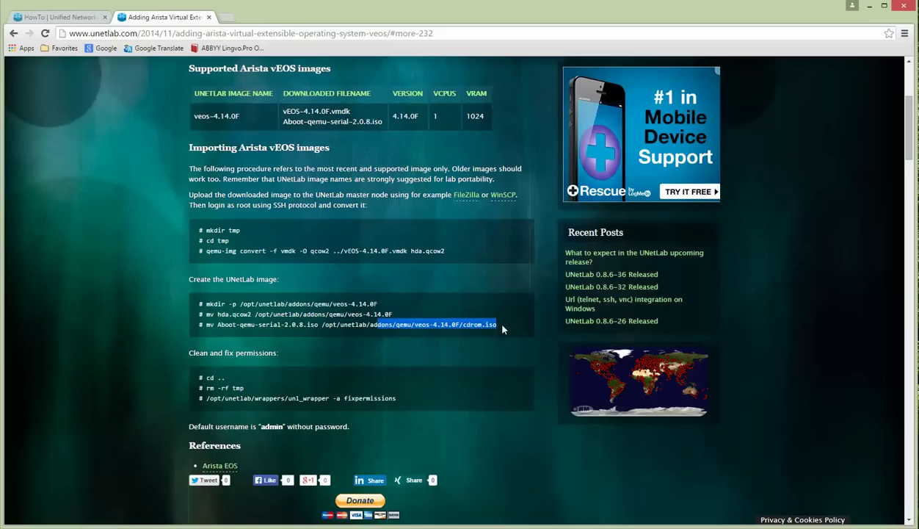
{"action": "scroll", "coordinate": [486, 326], "scroll_direction": "up", "scroll_amount": 1}
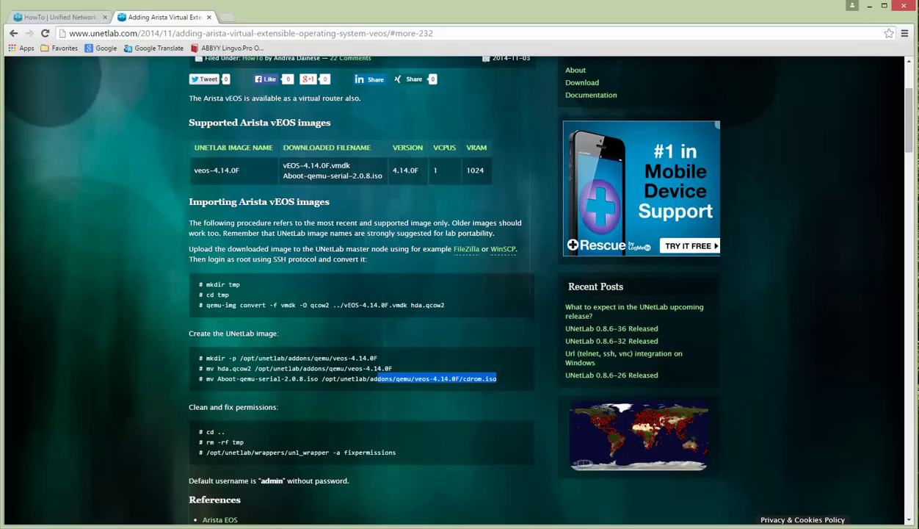
{"action": "key", "text": "alt+Tab"}
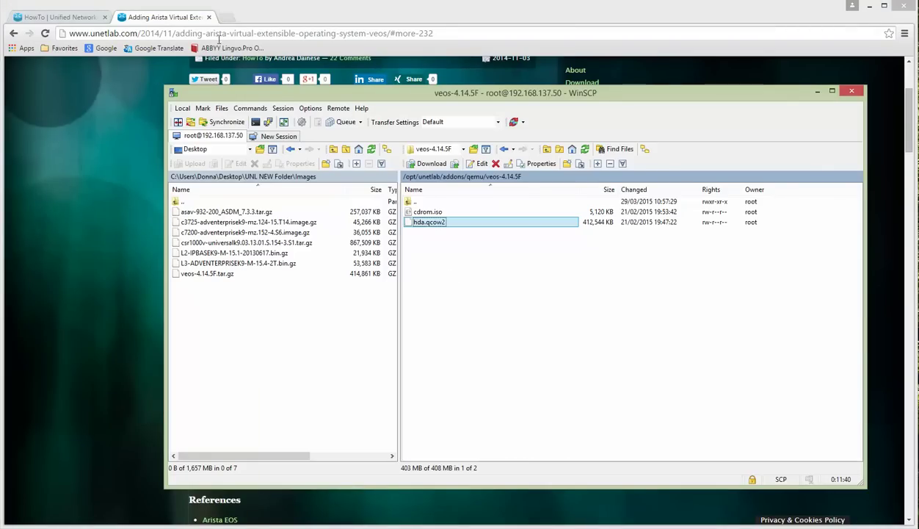
{"action": "left_click", "coordinate": [229, 17]}
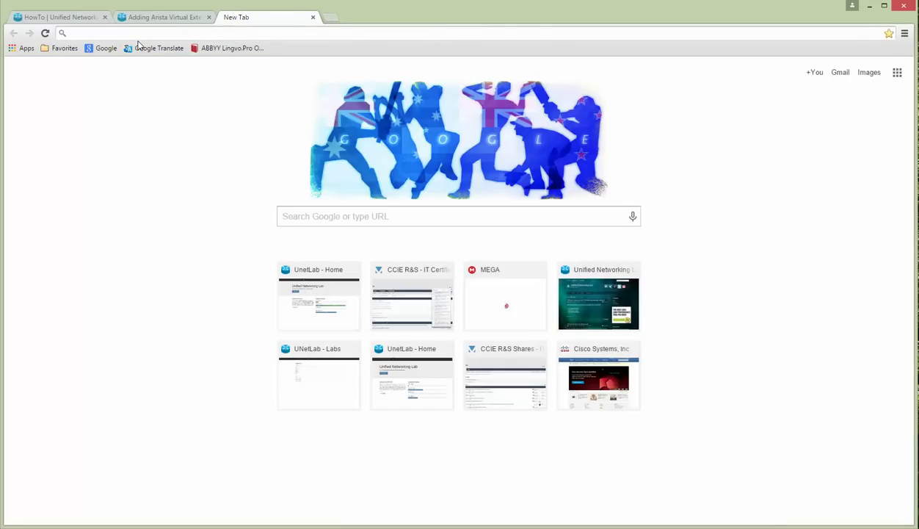
Step: Load the UNetLab server at 192.168.137.50 and open its Labs page
{"action": "type", "text": "192.168"}
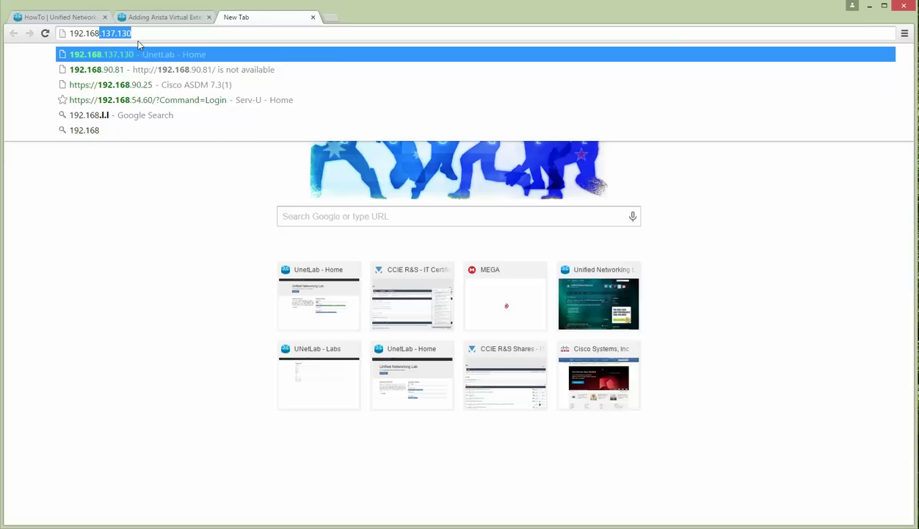
{"action": "type", "text": ".137.50"}
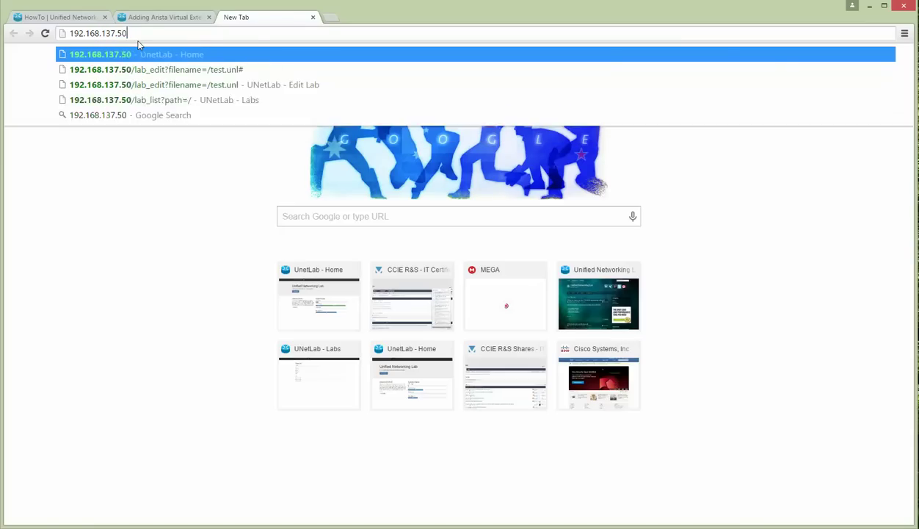
{"action": "key", "text": "Return"}
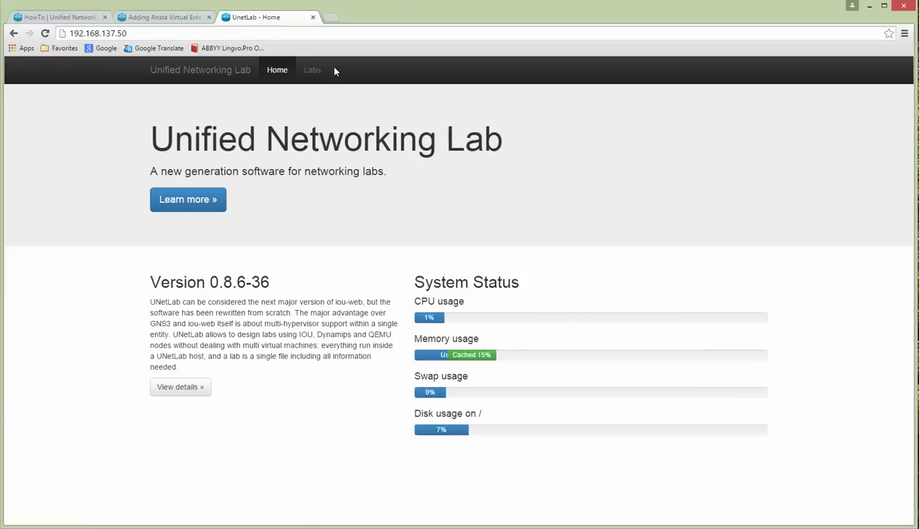
{"action": "left_click", "coordinate": [312, 71]}
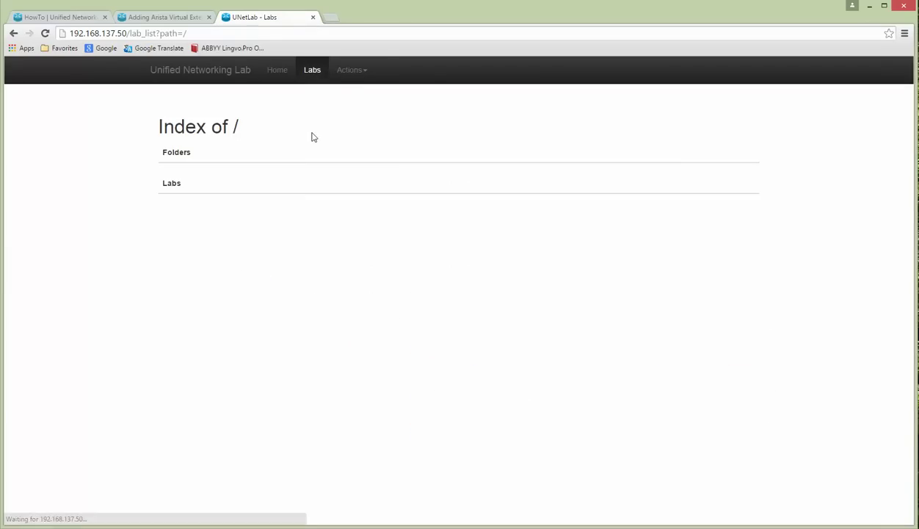
Step: Create a new lab named test with version 1
{"action": "left_click", "coordinate": [350, 71]}
{"action": "left_click", "coordinate": [371, 109]}
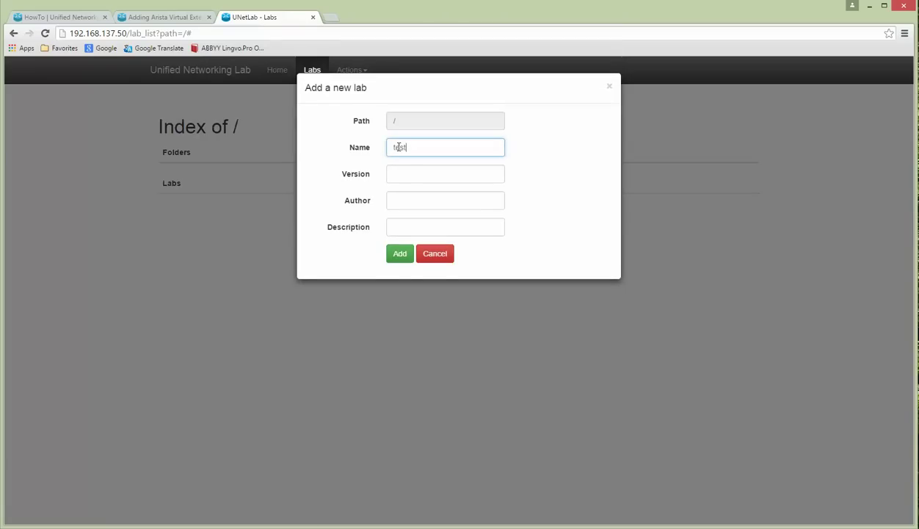
{"action": "left_click", "coordinate": [412, 174]}
{"action": "type", "text": "1"}
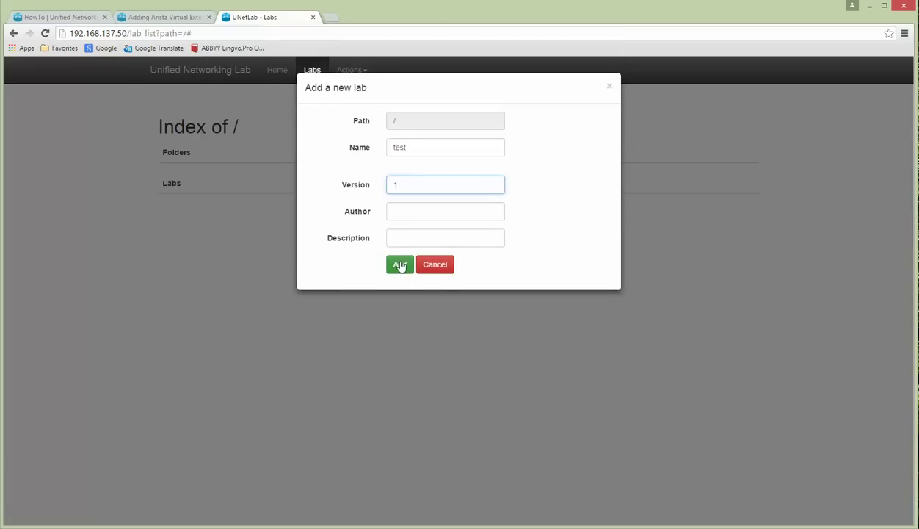
{"action": "left_click", "coordinate": [399, 282]}
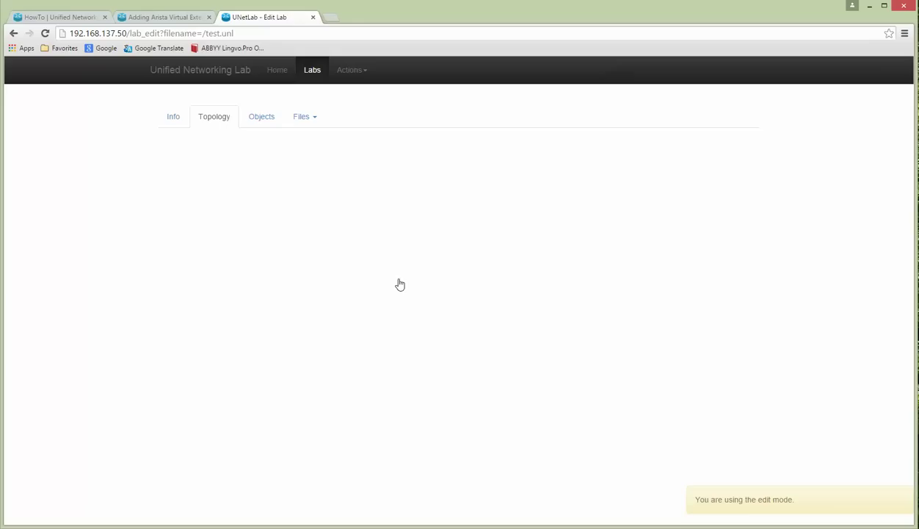
Step: Add a Cisco ASAv node using the asav-932-200_ASDM_7.3.3 image
{"action": "left_click", "coordinate": [348, 73]}
{"action": "left_click", "coordinate": [360, 145]}
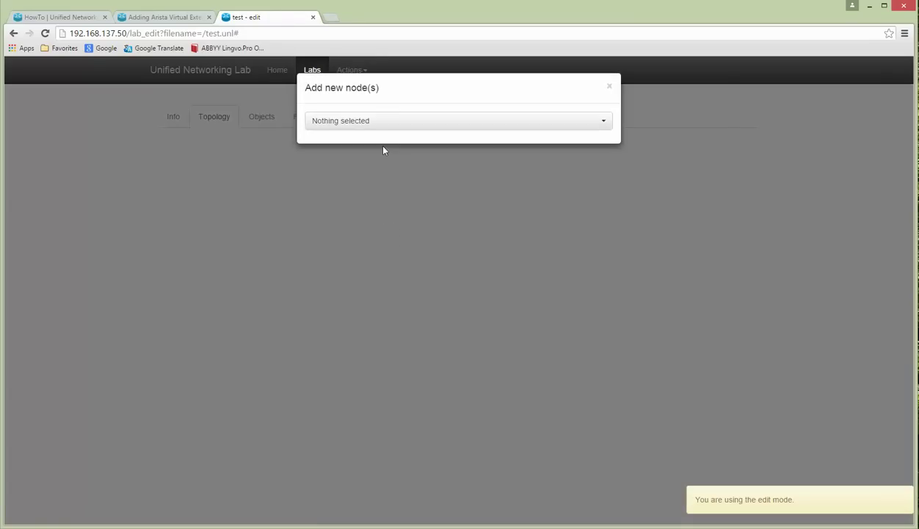
{"action": "left_click", "coordinate": [381, 123]}
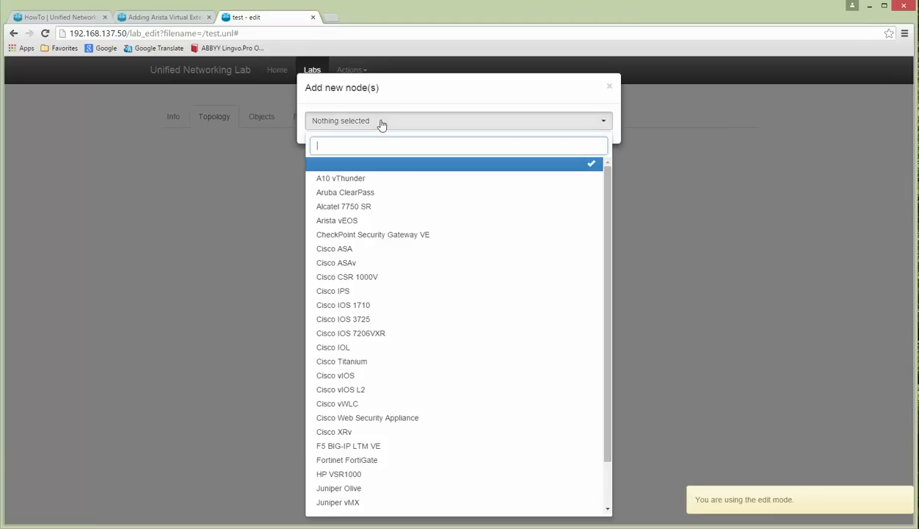
{"action": "left_click", "coordinate": [360, 264]}
{"action": "left_click", "coordinate": [405, 233]}
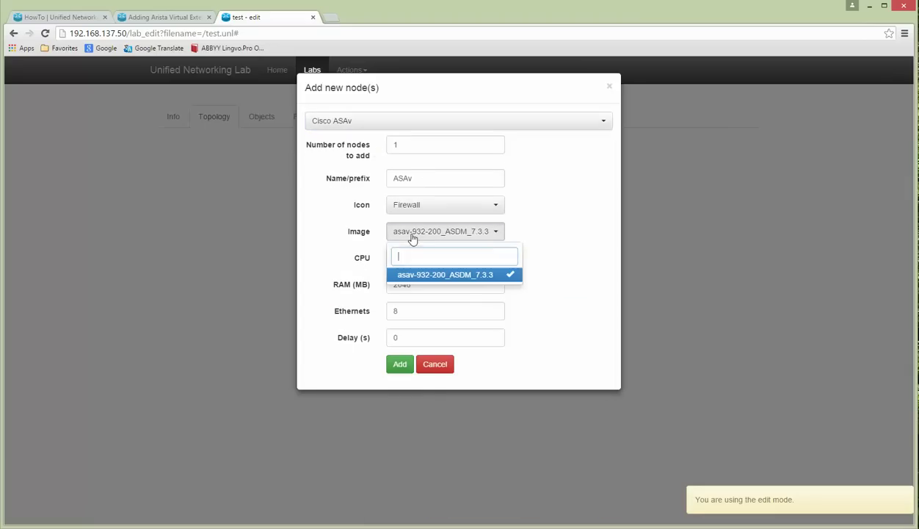
{"action": "left_click", "coordinate": [411, 234]}
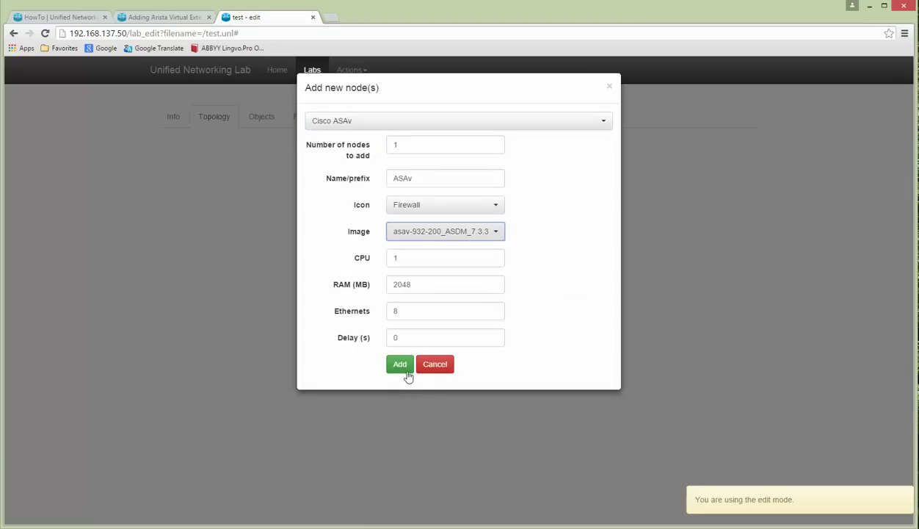
{"action": "left_click", "coordinate": [399, 365]}
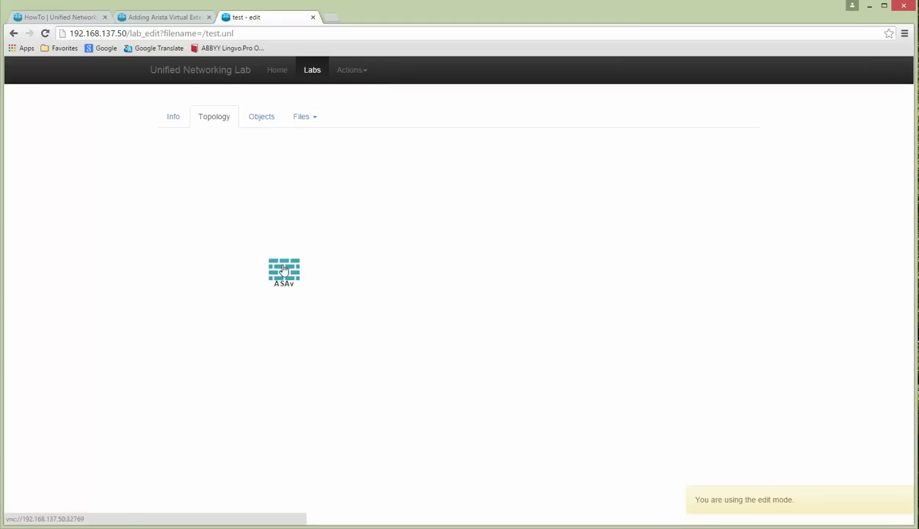
Step: Add 2 Cisco IOL nodes with the L3-ADVENTERPRISEK9-M-15.4-2T image
{"action": "left_click", "coordinate": [351, 72]}
{"action": "left_click", "coordinate": [352, 141]}
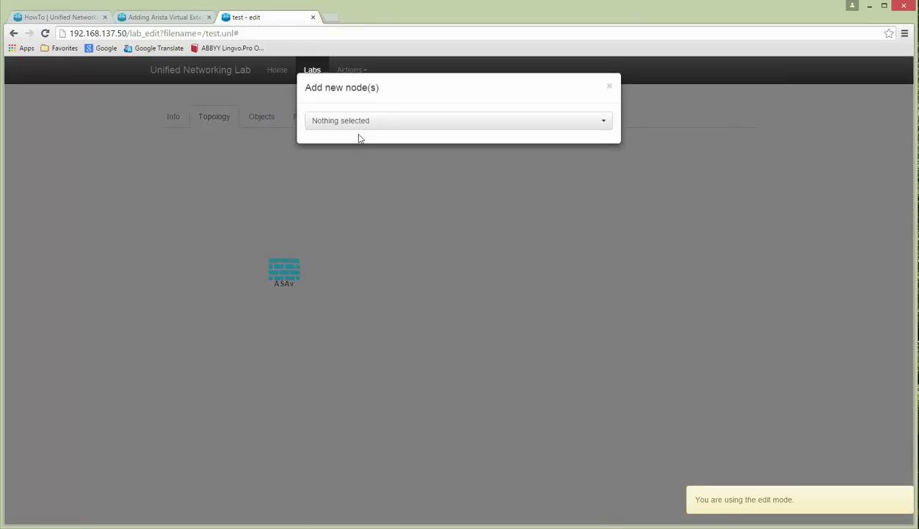
{"action": "left_click", "coordinate": [365, 120]}
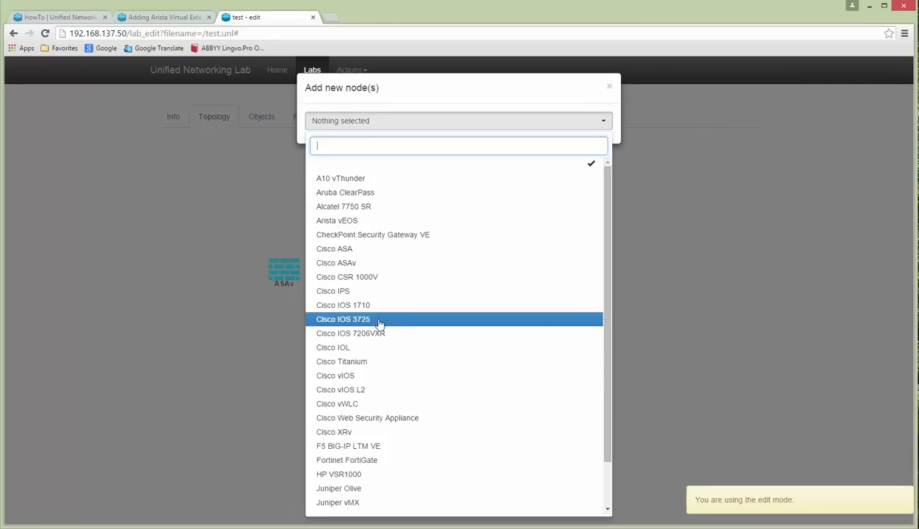
{"action": "left_click", "coordinate": [345, 351]}
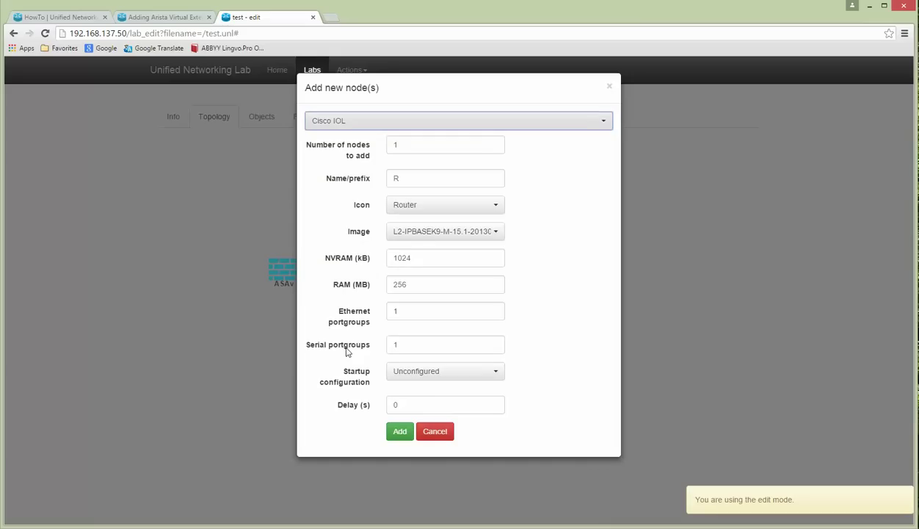
{"action": "left_click", "coordinate": [442, 233]}
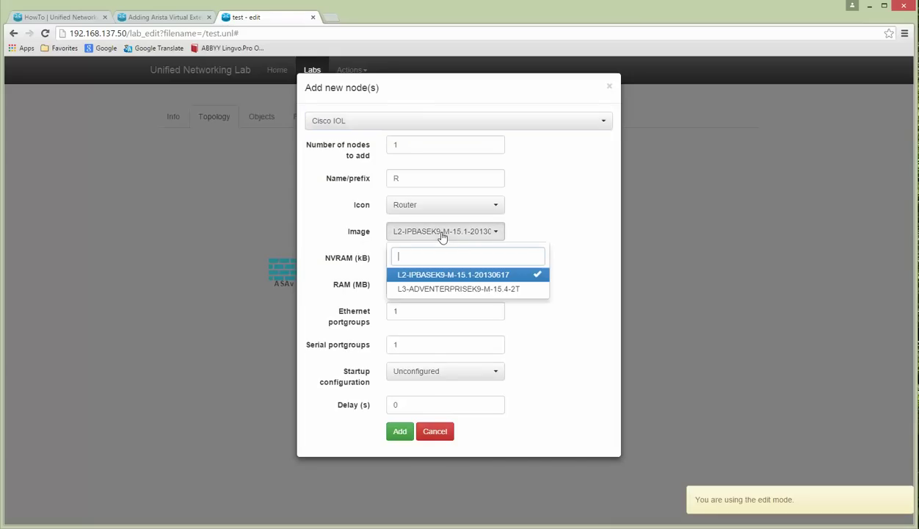
{"action": "left_click", "coordinate": [443, 289]}
{"action": "left_click", "coordinate": [408, 177]}
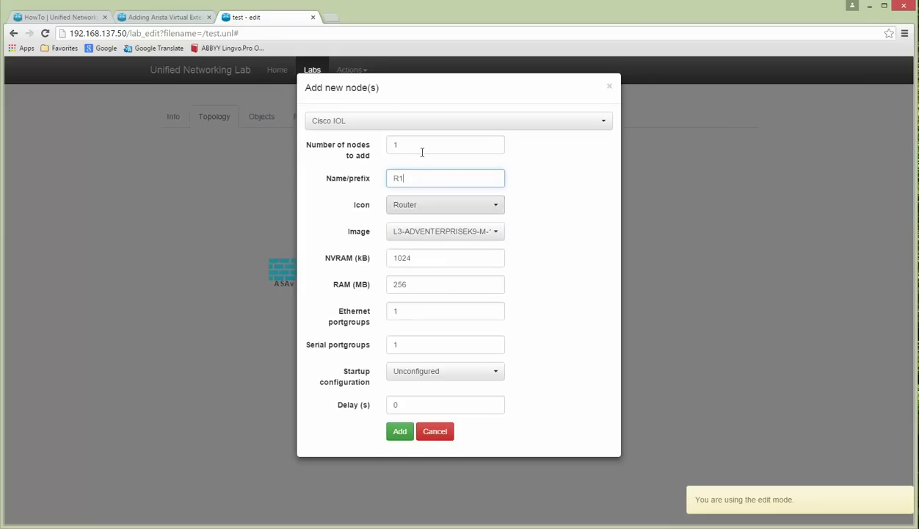
{"action": "double_click", "coordinate": [409, 146]}
{"action": "type", "text": "2"}
{"action": "left_click", "coordinate": [401, 441]}
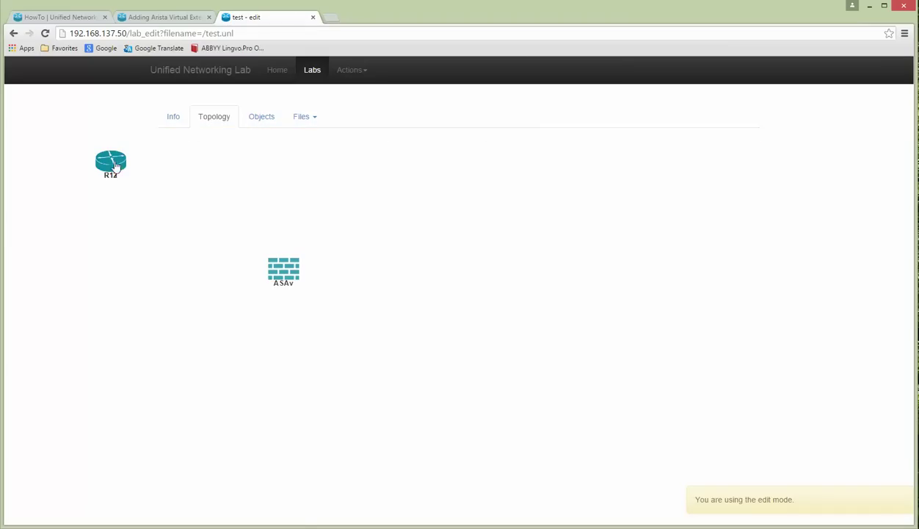
Step: Drag both routers out of the top-left stack, level with each other right of the ASAv
{"action": "left_click_drag", "start_coordinate": [123, 168], "coordinate": [478, 230]}
{"action": "left_click_drag", "start_coordinate": [116, 166], "coordinate": [569, 221]}
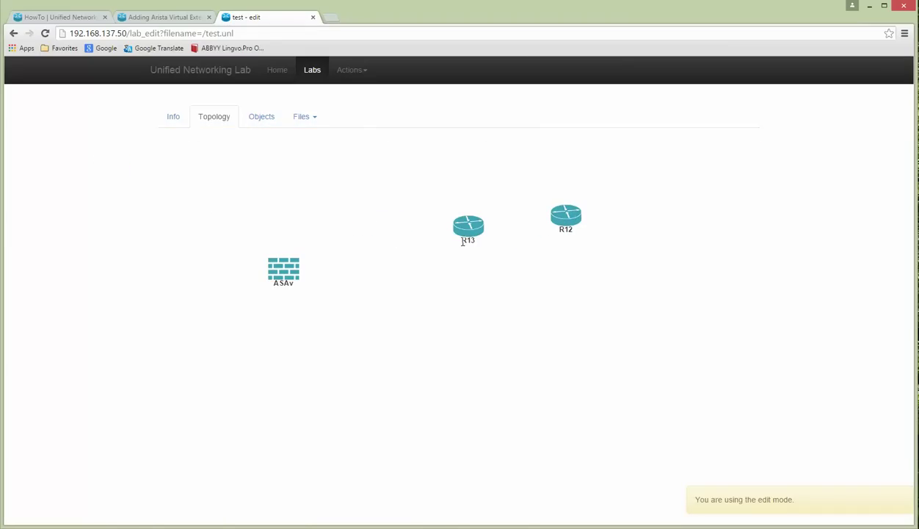
{"action": "left_click_drag", "start_coordinate": [463, 242], "coordinate": [456, 233]}
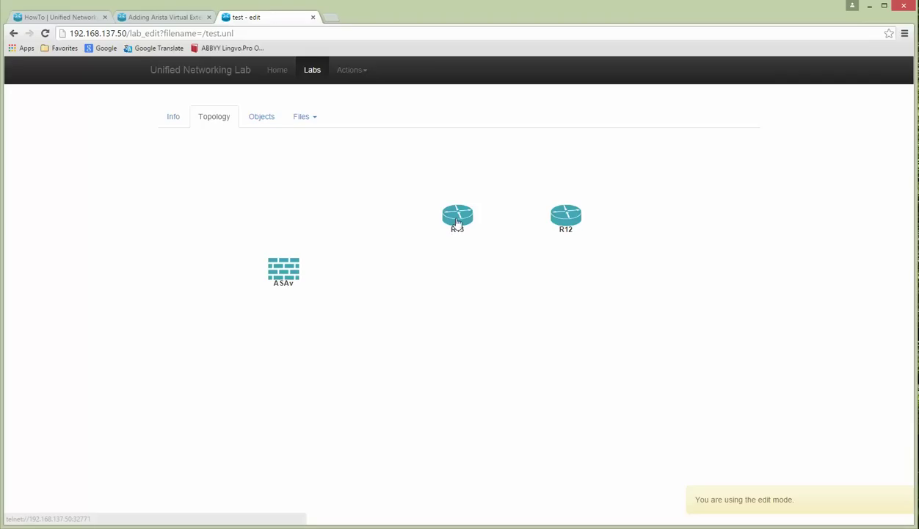
Step: Rename routers R13 and R12 to R1 and R2 by setting their name prefix to R
{"action": "right_click", "coordinate": [455, 224]}
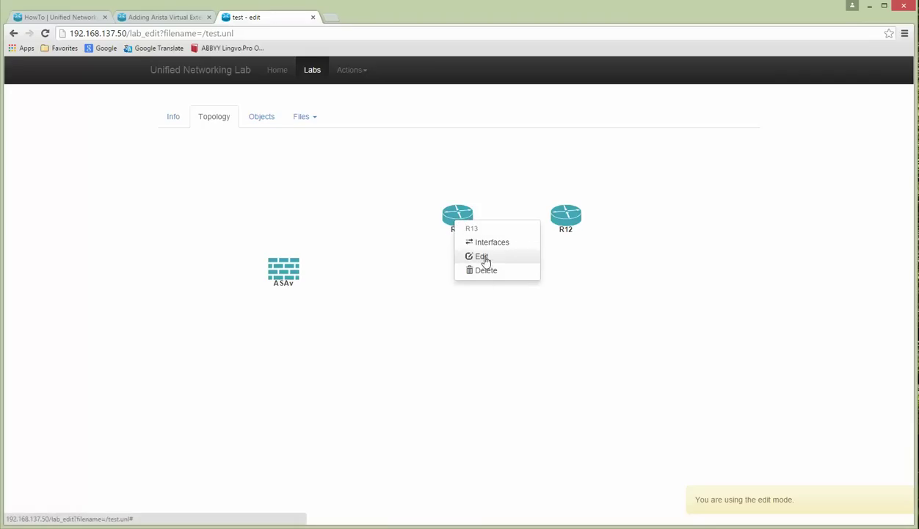
{"action": "left_click", "coordinate": [481, 254]}
{"action": "left_click_drag", "start_coordinate": [426, 123], "coordinate": [363, 122]}
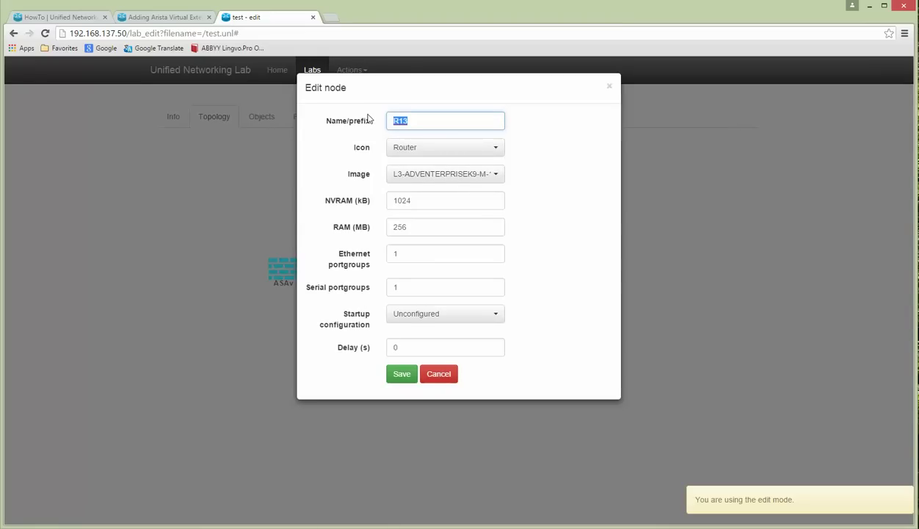
{"action": "type", "text": "R"}
{"action": "left_click", "coordinate": [404, 373]}
{"action": "right_click", "coordinate": [563, 228]}
{"action": "left_click", "coordinate": [591, 260]}
{"action": "left_click_drag", "start_coordinate": [427, 122], "coordinate": [389, 123]}
{"action": "type", "text": "R"}
{"action": "left_click", "coordinate": [401, 373]}
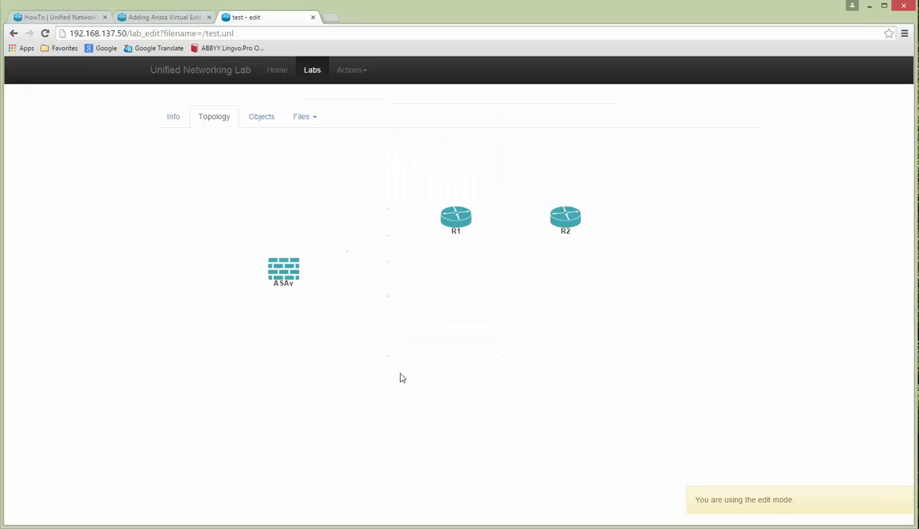
Step: Begin a Cisco IOL node with the default layer 2 image and the Switch L3 icon
{"action": "left_click", "coordinate": [347, 71]}
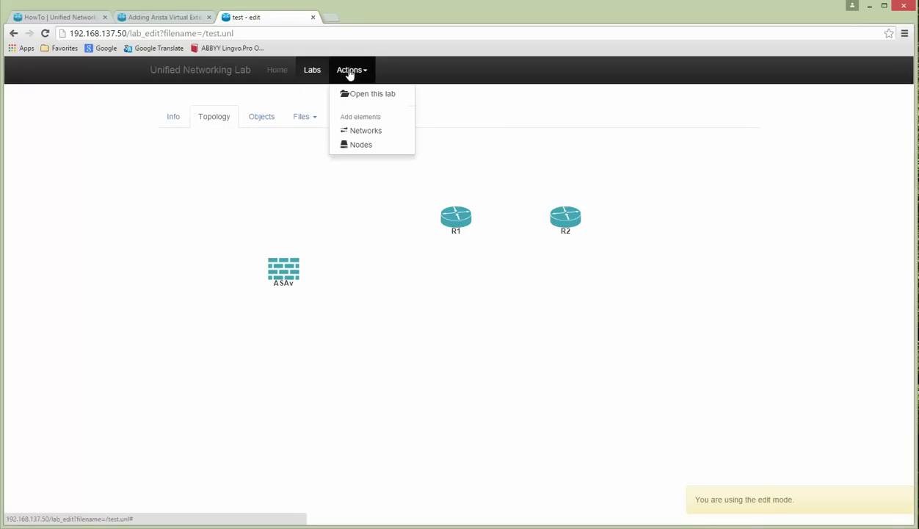
{"action": "left_click", "coordinate": [362, 147]}
{"action": "left_click", "coordinate": [422, 124]}
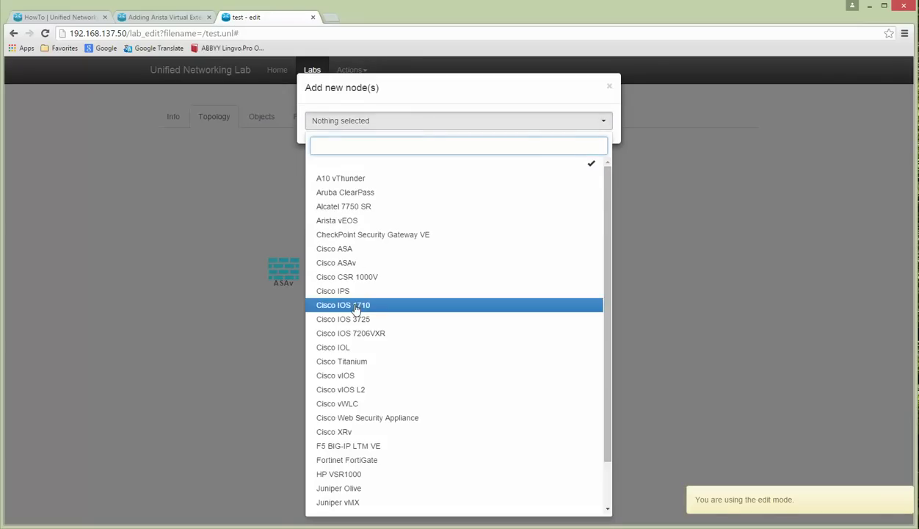
{"action": "left_click", "coordinate": [350, 348]}
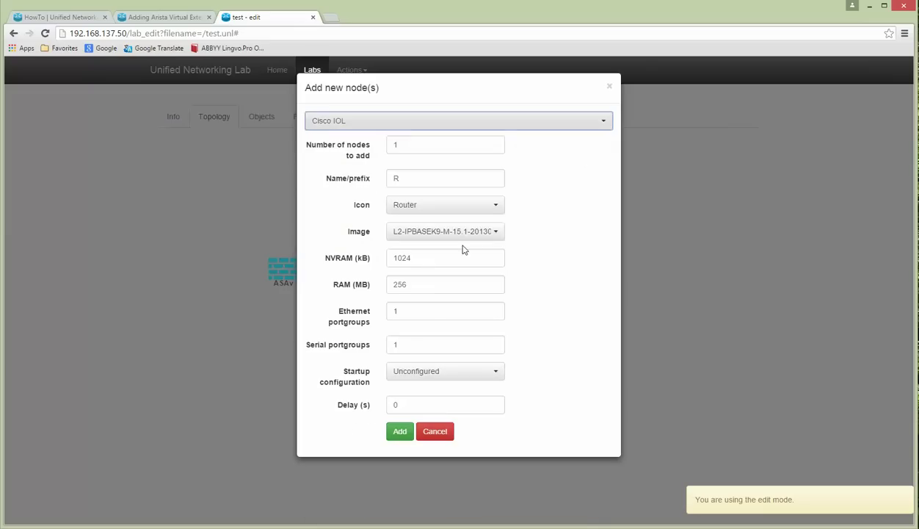
{"action": "left_click", "coordinate": [461, 242]}
{"action": "left_click", "coordinate": [438, 276]}
{"action": "left_click", "coordinate": [428, 206]}
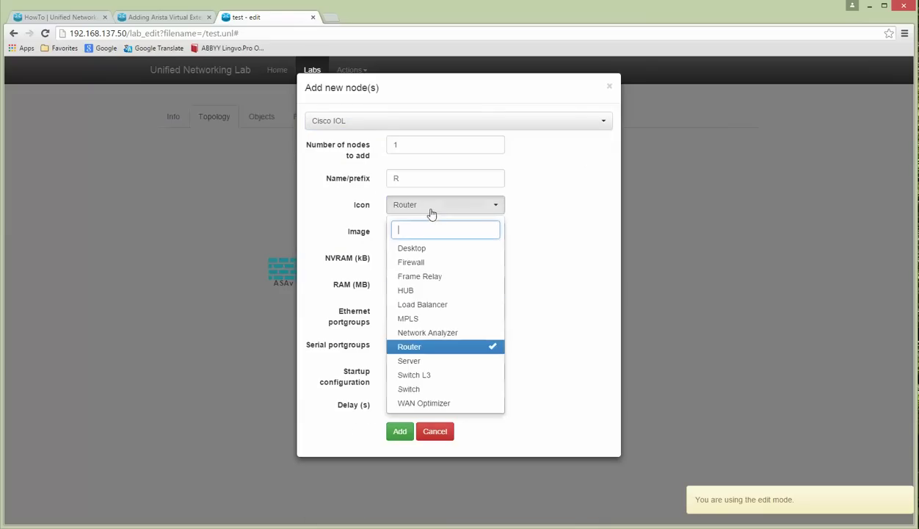
{"action": "left_click", "coordinate": [423, 375]}
Step: Name it SW with 2 Ethernet and 0 serial portgroups, and create it
{"action": "double_click", "coordinate": [410, 179]}
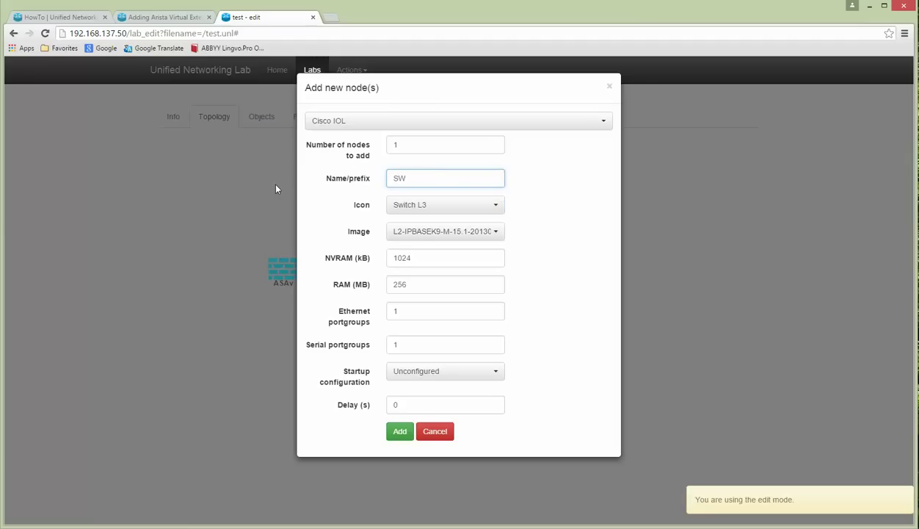
{"action": "double_click", "coordinate": [406, 350]}
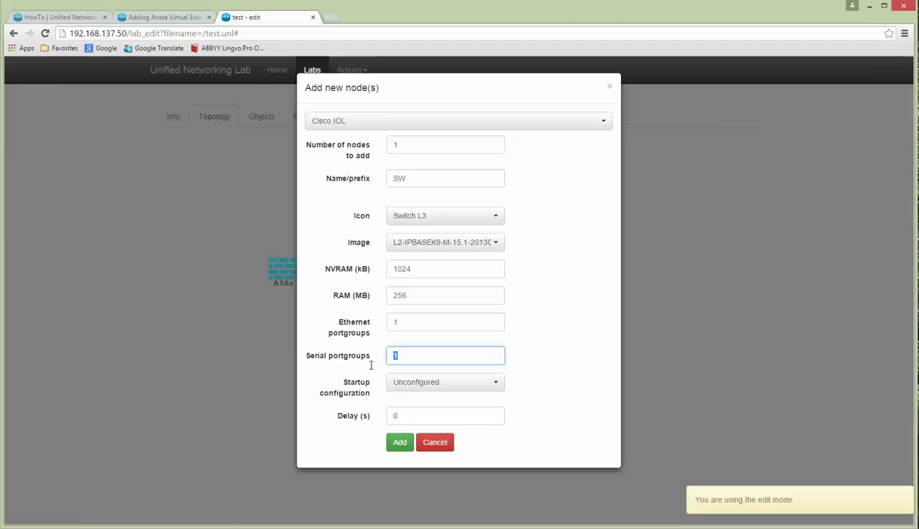
{"action": "type", "text": "0"}
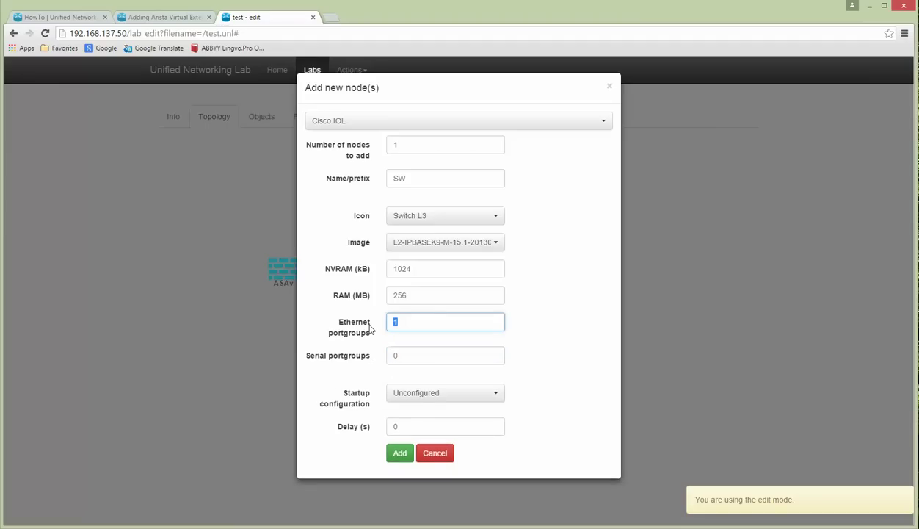
{"action": "type", "text": "2"}
{"action": "left_click", "coordinate": [403, 454]}
Step: Place SW below R1 and R2, then review R1's and SW's settings without changes
{"action": "left_click_drag", "start_coordinate": [101, 155], "coordinate": [493, 291]}
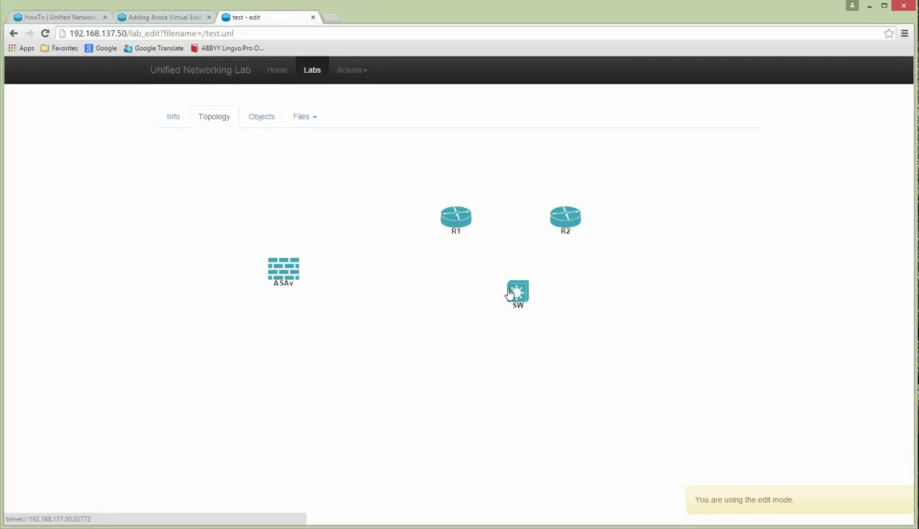
{"action": "right_click", "coordinate": [454, 219]}
{"action": "left_click", "coordinate": [478, 253]}
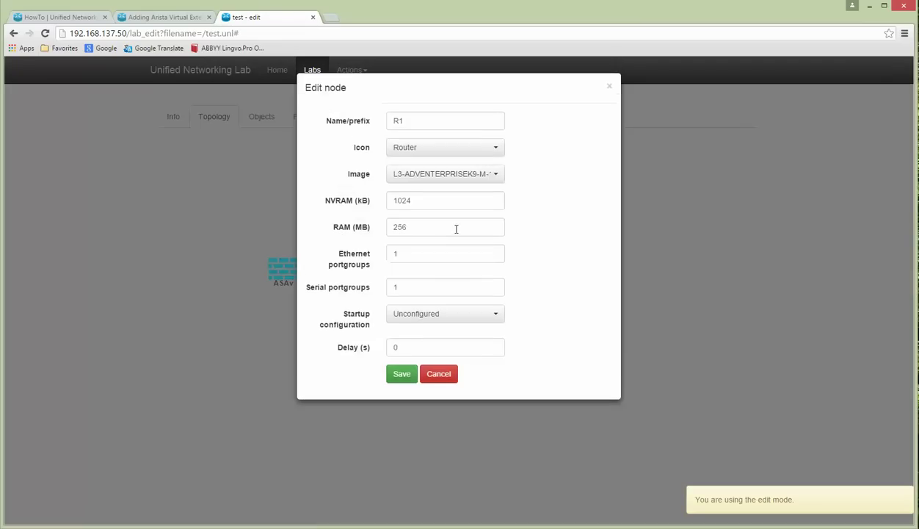
{"action": "left_click", "coordinate": [439, 373]}
{"action": "right_click", "coordinate": [531, 302]}
{"action": "left_click", "coordinate": [550, 334]}
{"action": "left_click", "coordinate": [438, 374]}
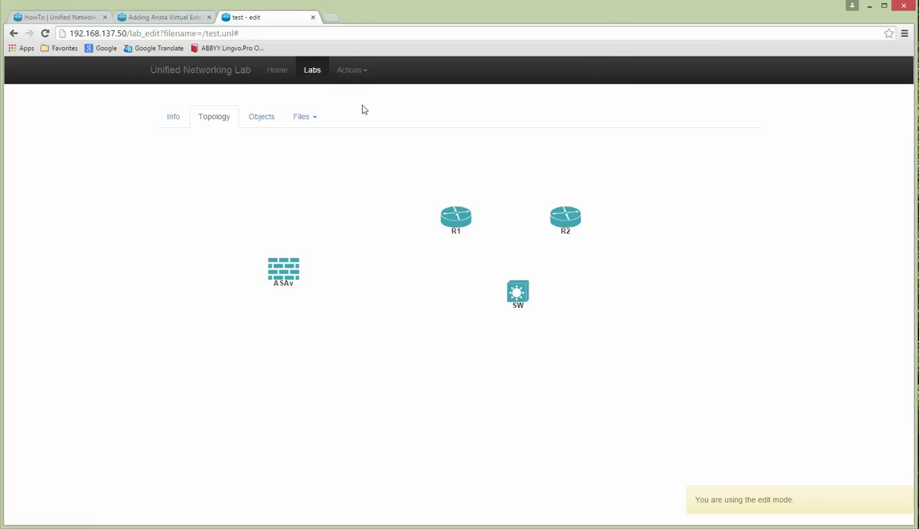
{"action": "left_click", "coordinate": [353, 73]}
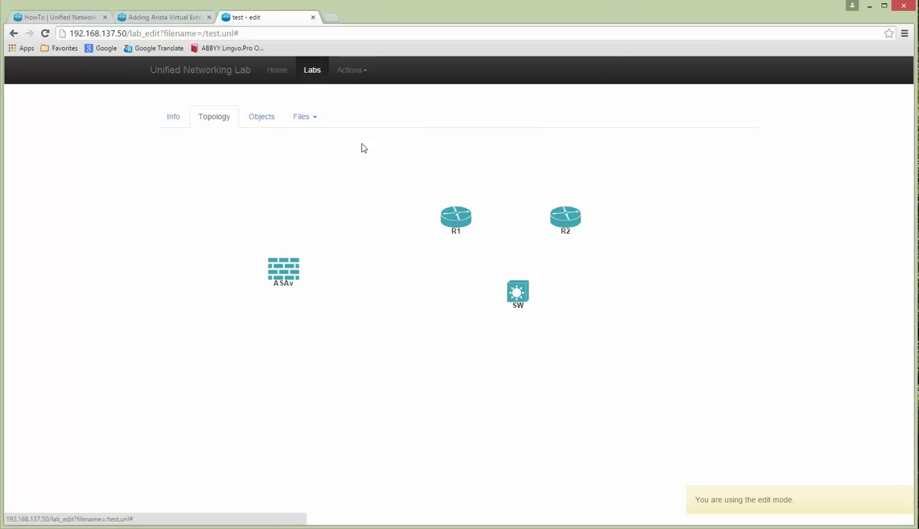
Step: Add an Arista vEOS node with 25 Ethernets and place it left of SW
{"action": "left_click", "coordinate": [363, 144]}
{"action": "left_click", "coordinate": [390, 122]}
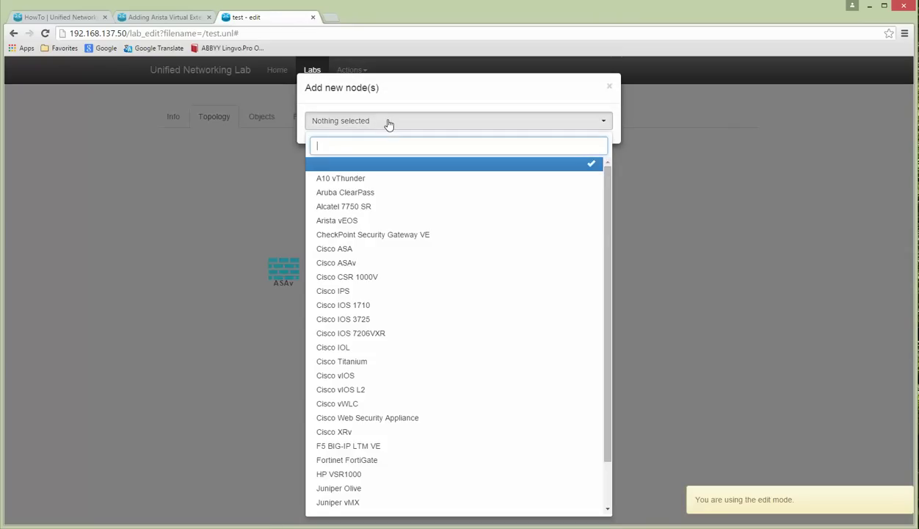
{"action": "left_click", "coordinate": [354, 221]}
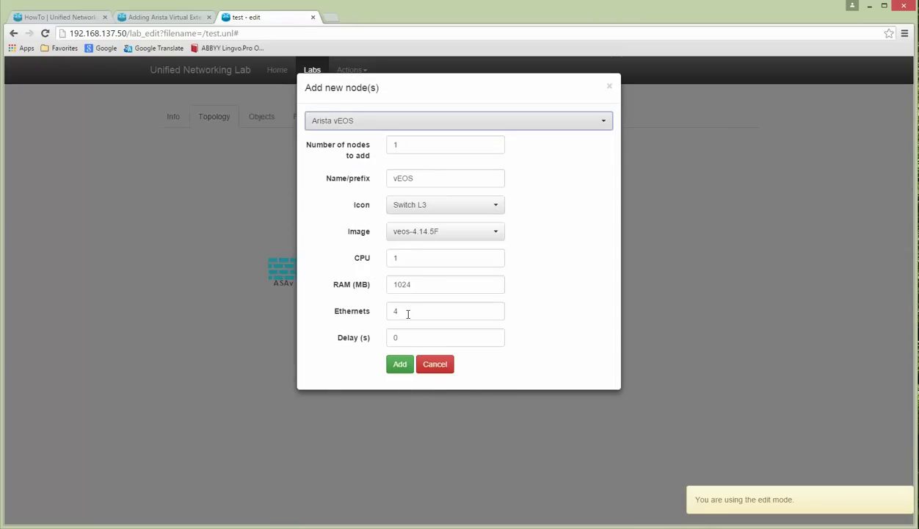
{"action": "left_click_drag", "start_coordinate": [409, 313], "coordinate": [364, 311]}
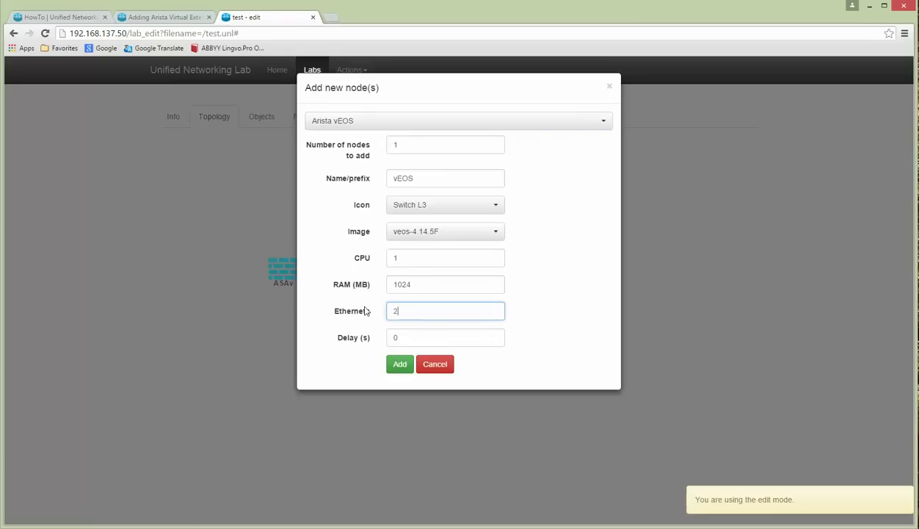
{"action": "left_click", "coordinate": [397, 367]}
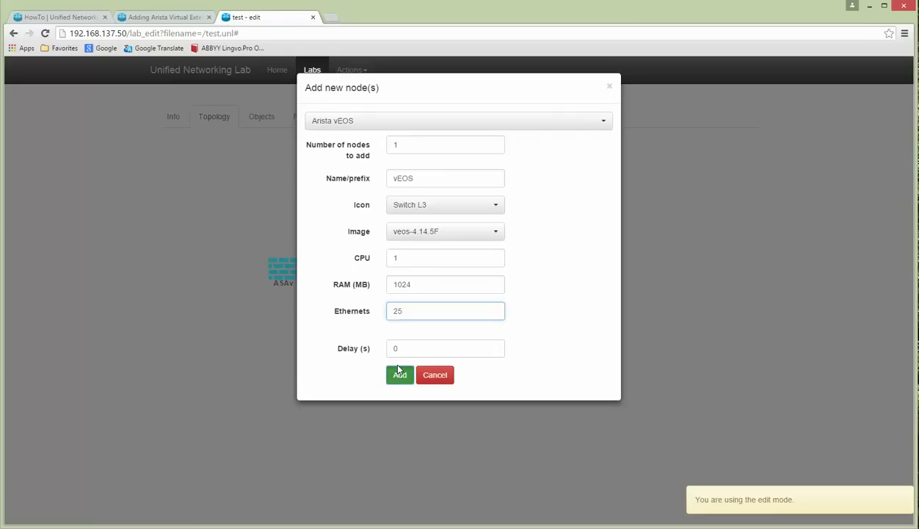
{"action": "left_click", "coordinate": [397, 376]}
{"action": "left_click_drag", "start_coordinate": [116, 180], "coordinate": [411, 304]}
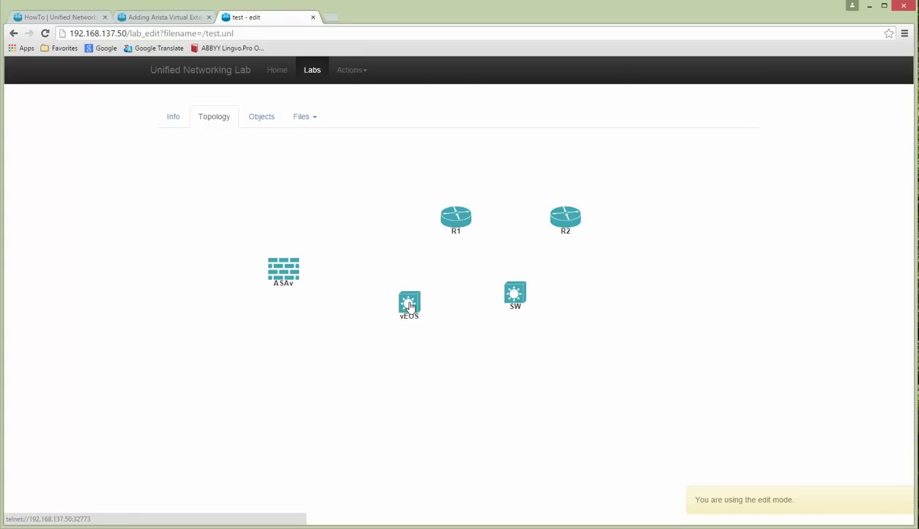
Step: Add a Cisco IOS 3725 node with the Switch L3 icon and an NM-16ESW module in slot 1
{"action": "left_click", "coordinate": [351, 70]}
{"action": "left_click", "coordinate": [361, 133]}
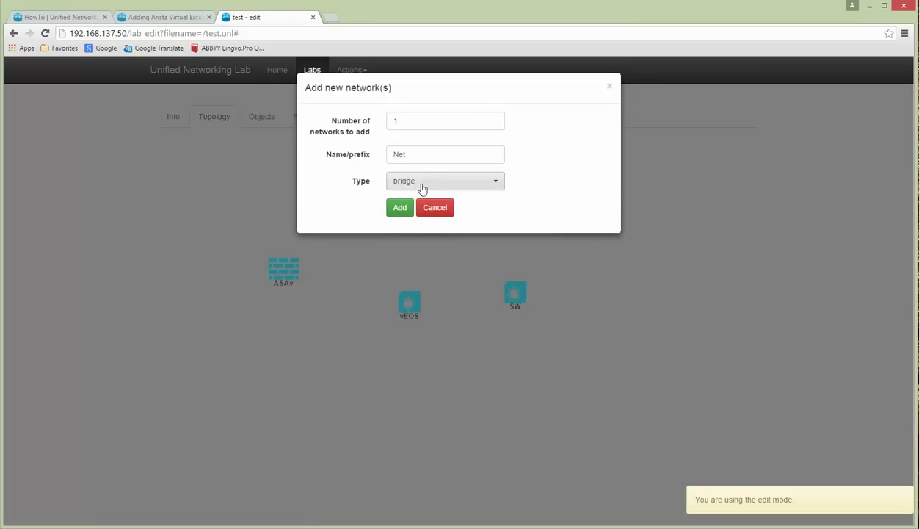
{"action": "left_click", "coordinate": [438, 219]}
{"action": "left_click", "coordinate": [360, 72]}
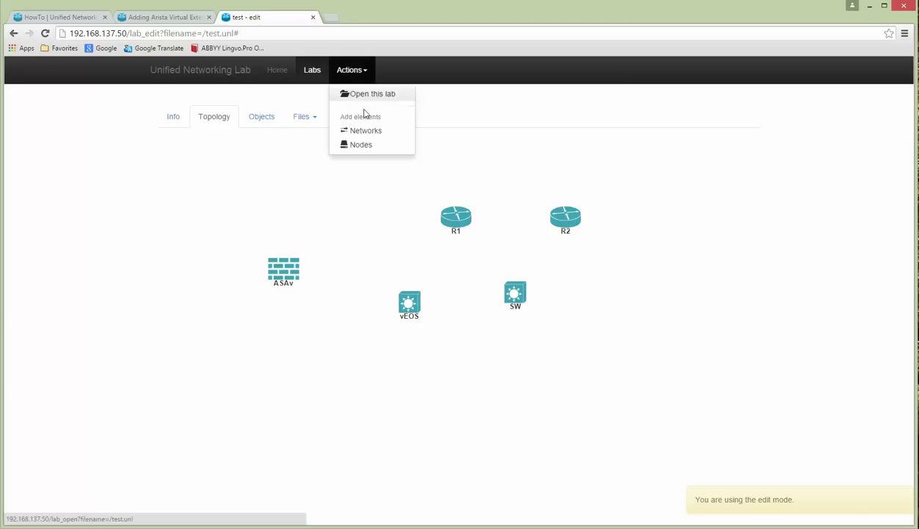
{"action": "left_click", "coordinate": [360, 147]}
{"action": "left_click", "coordinate": [408, 121]}
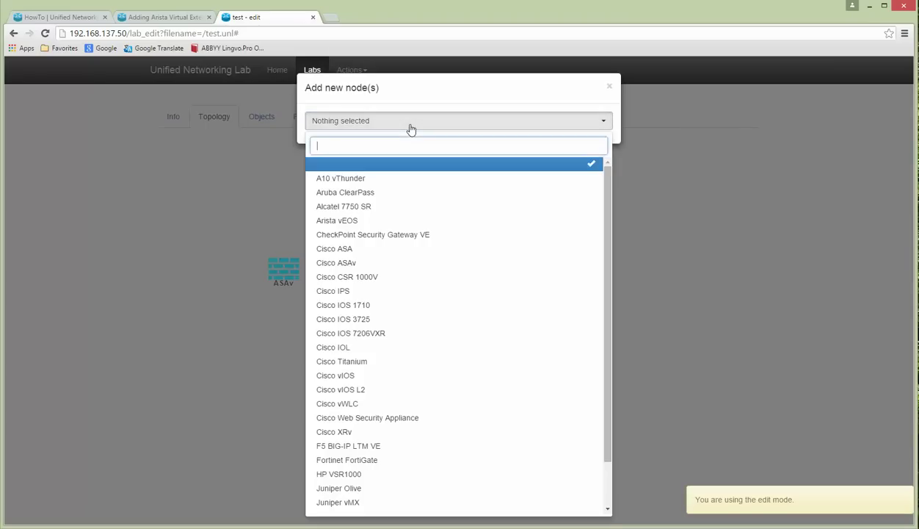
{"action": "left_click", "coordinate": [374, 322]}
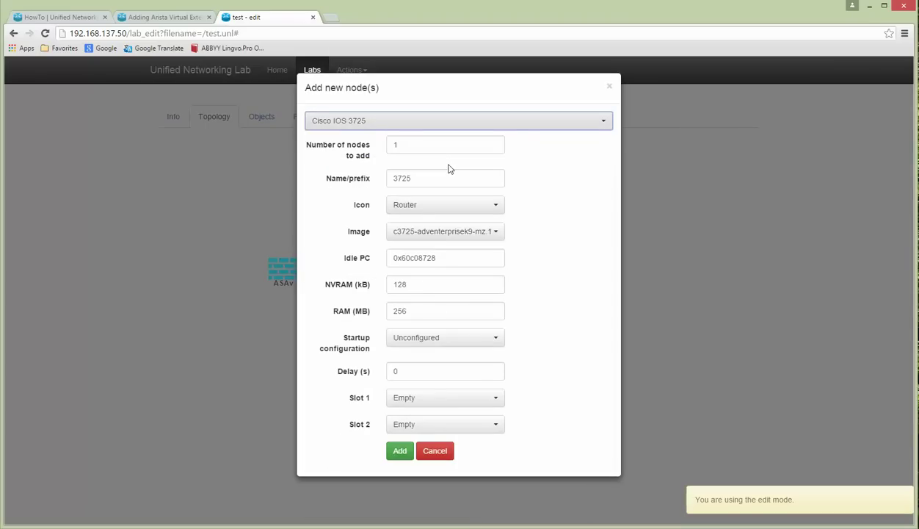
{"action": "left_click", "coordinate": [423, 209]}
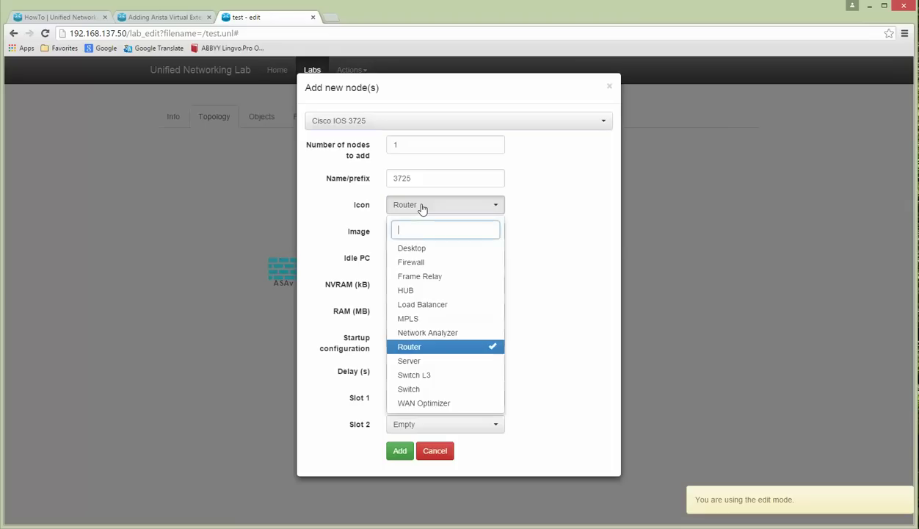
{"action": "left_click", "coordinate": [422, 371]}
{"action": "left_click", "coordinate": [425, 403]}
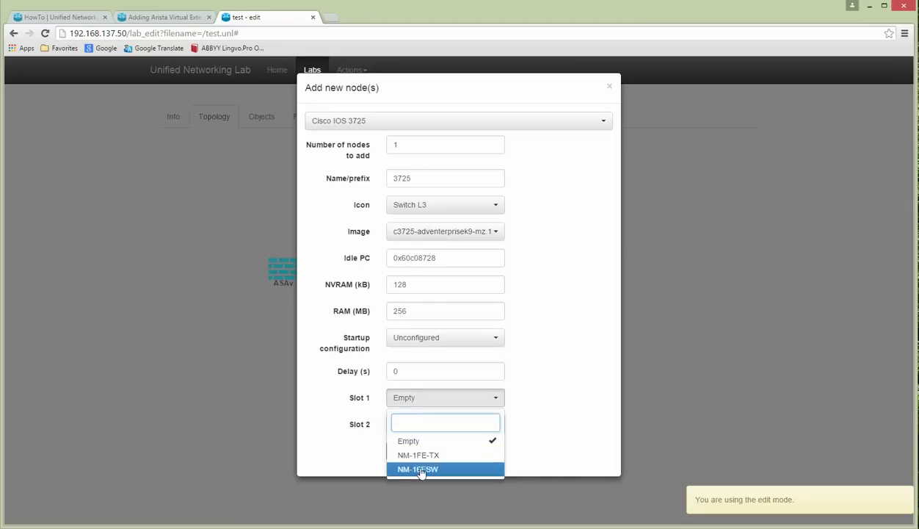
{"action": "left_click", "coordinate": [420, 469]}
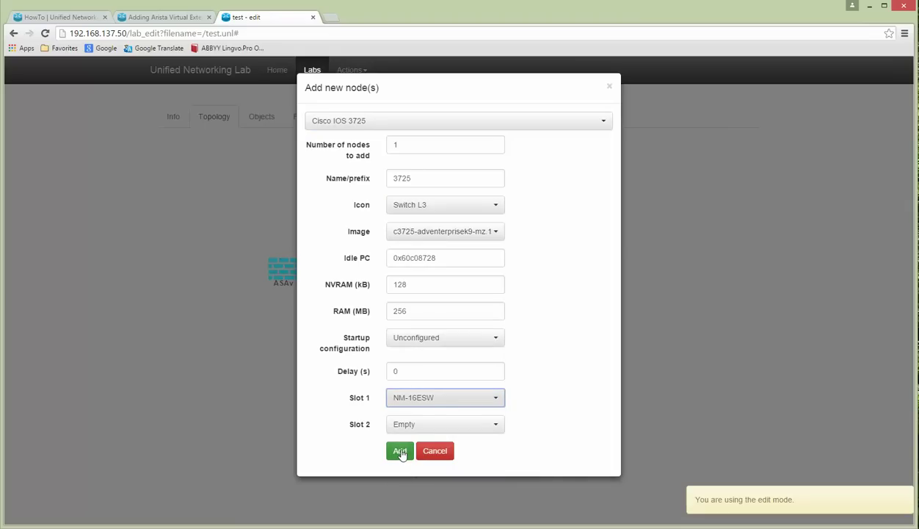
{"action": "left_click", "coordinate": [399, 451]}
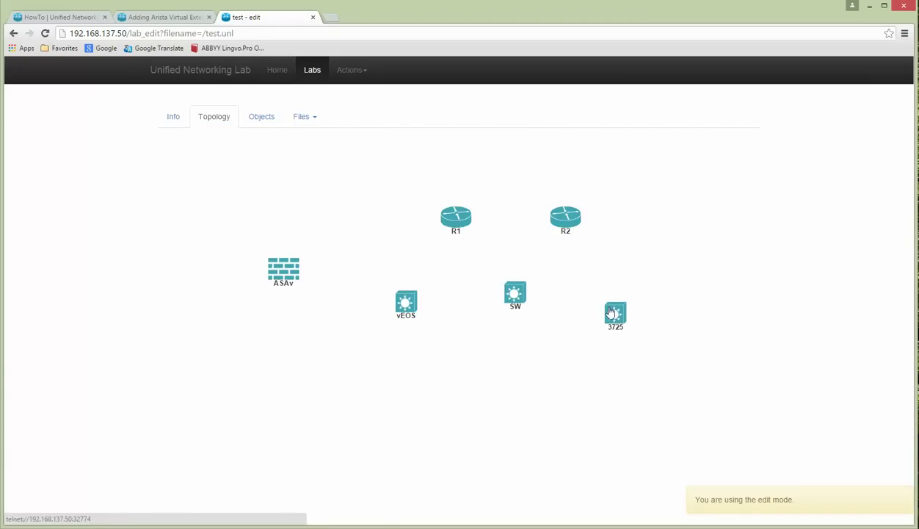
Step: Add a Cisco CSR 1000V node with 2560 MB RAM and 4 Ethernets, placed right of R2
{"action": "left_click", "coordinate": [352, 70]}
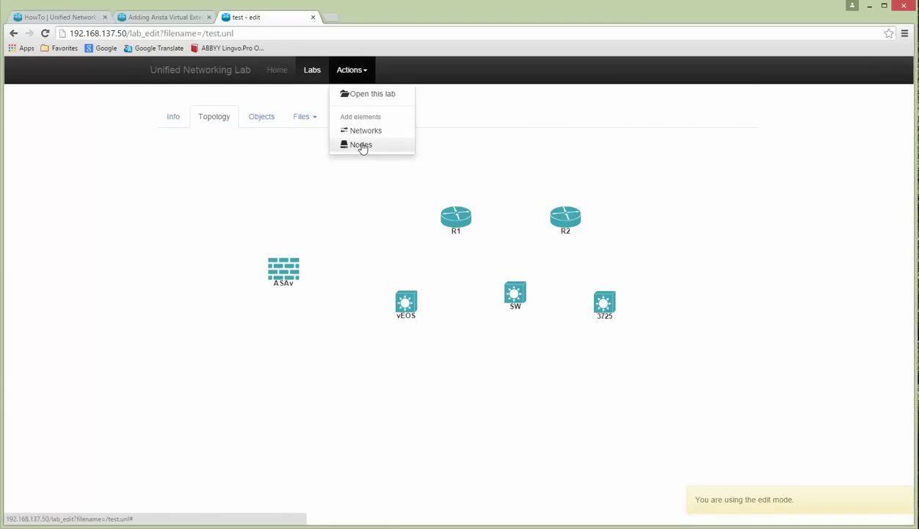
{"action": "left_click", "coordinate": [361, 145]}
{"action": "left_click", "coordinate": [414, 122]}
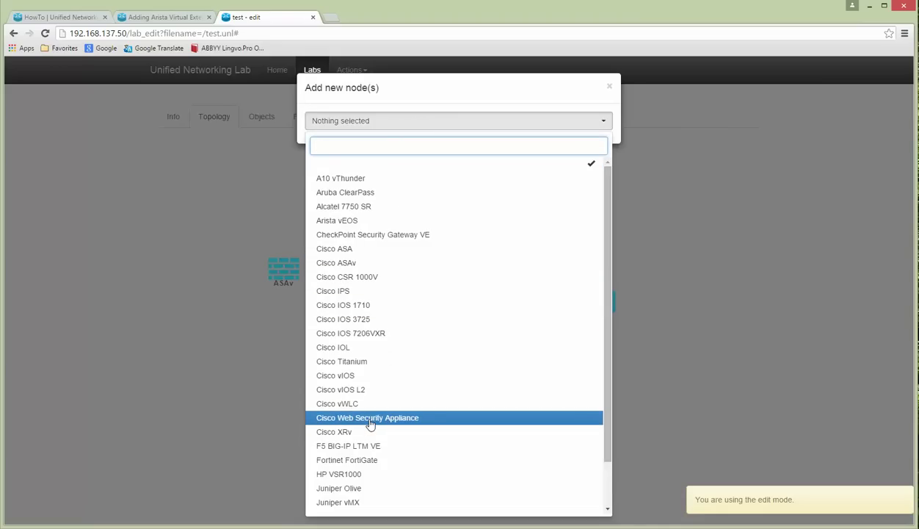
{"action": "left_click", "coordinate": [376, 276]}
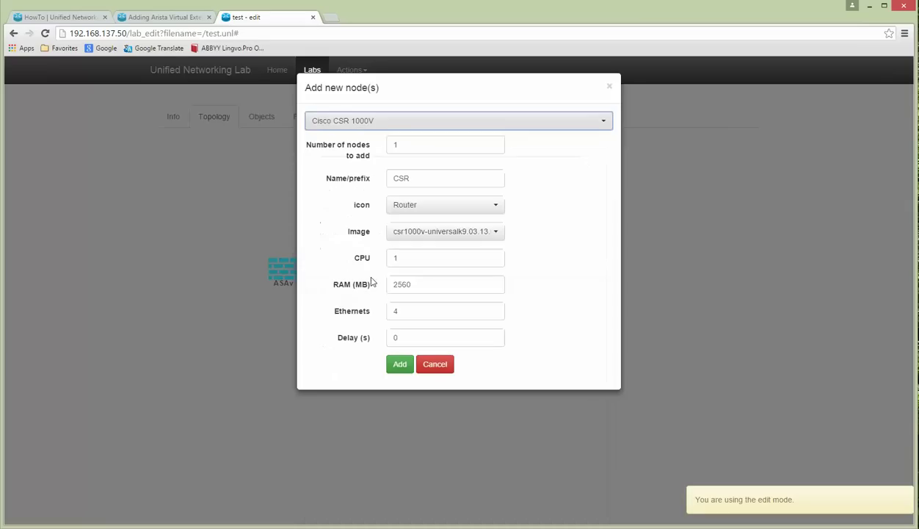
{"action": "double_click", "coordinate": [397, 310]}
{"action": "left_click", "coordinate": [417, 283]}
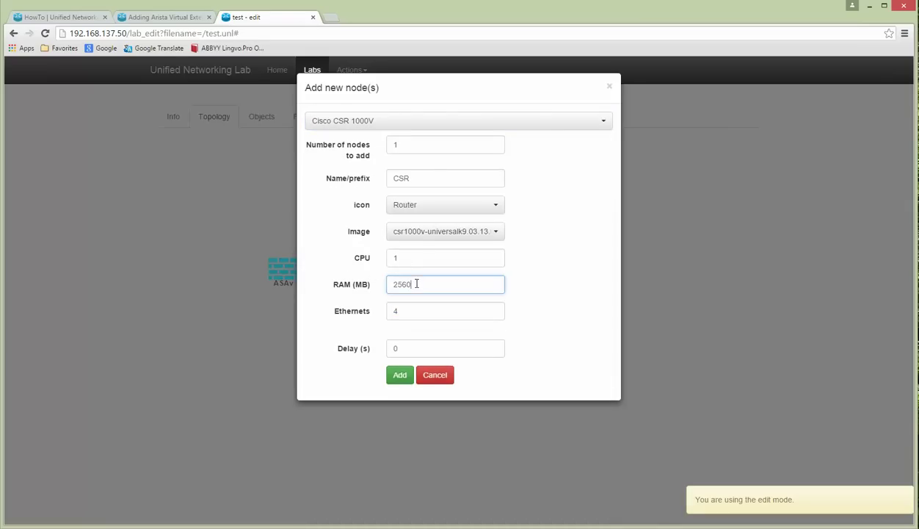
{"action": "double_click", "coordinate": [402, 285]}
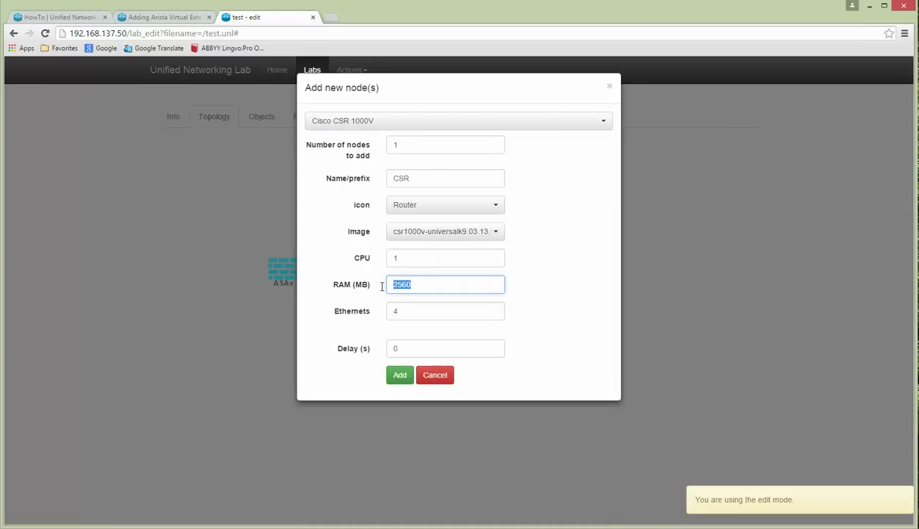
{"action": "left_click", "coordinate": [420, 284]}
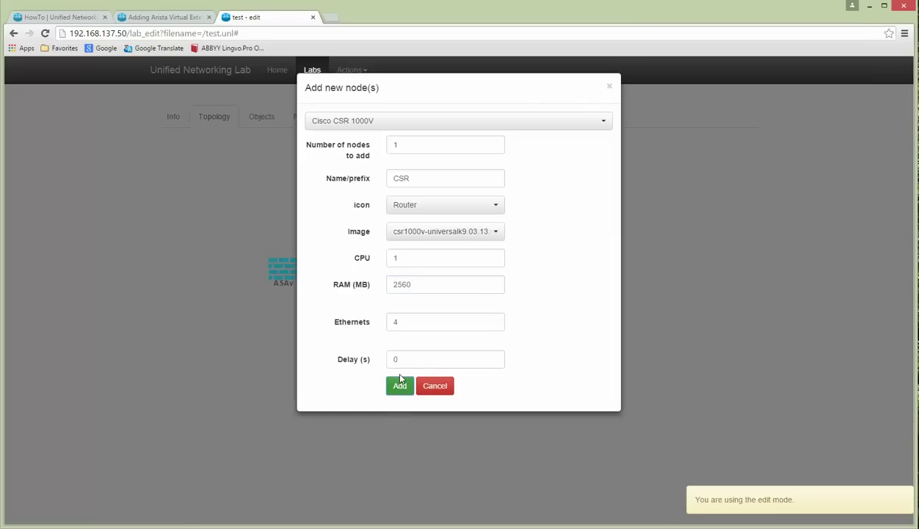
{"action": "left_click", "coordinate": [400, 376]}
{"action": "left_click_drag", "start_coordinate": [107, 157], "coordinate": [692, 234]}
Step: Open the test lab, start router R1 and open its console session
{"action": "left_click", "coordinate": [356, 70]}
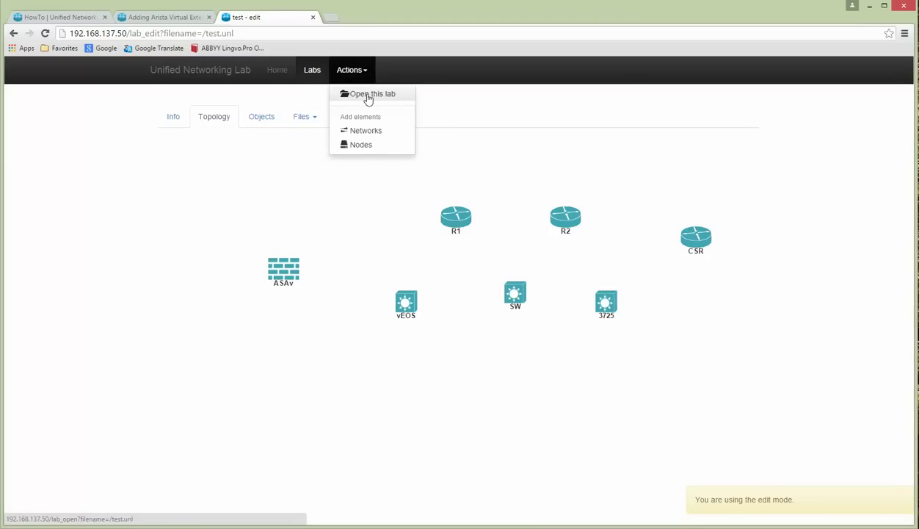
{"action": "left_click", "coordinate": [367, 96]}
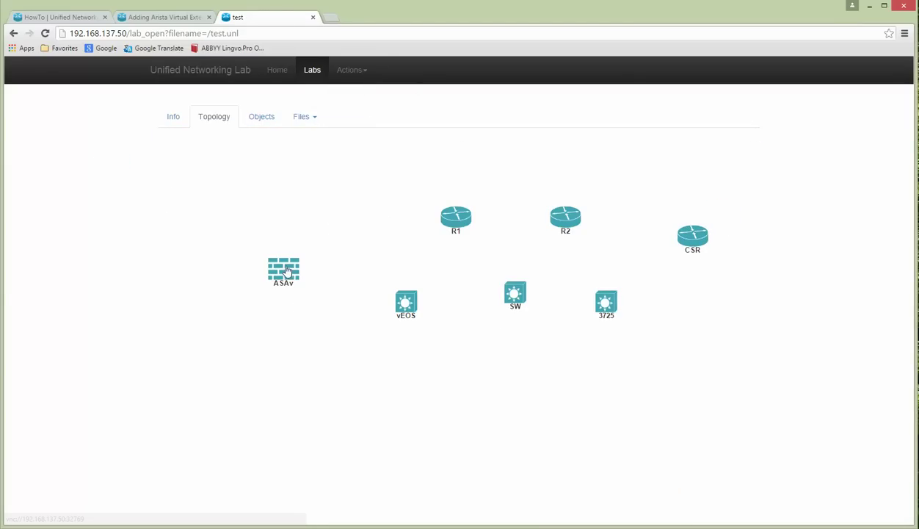
{"action": "right_click", "coordinate": [449, 218]}
{"action": "left_click", "coordinate": [482, 240]}
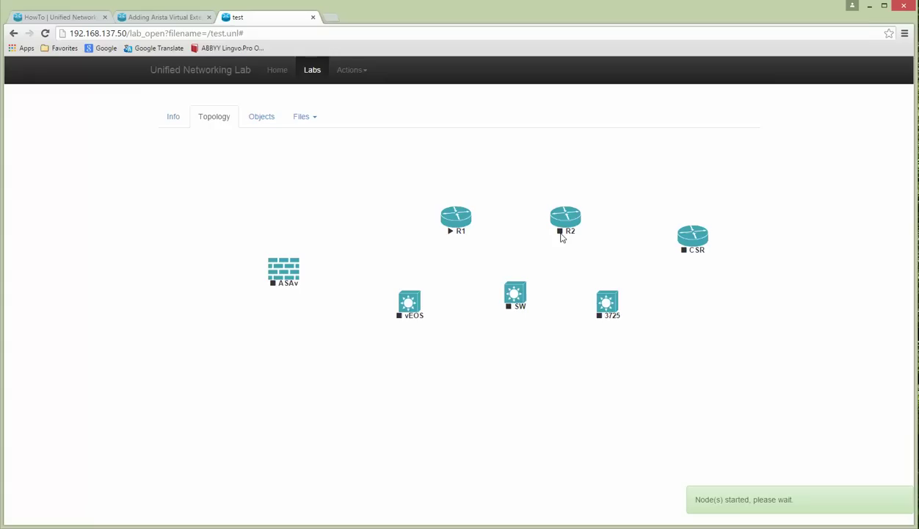
{"action": "left_click", "coordinate": [456, 220]}
{"action": "left_click", "coordinate": [221, 156]}
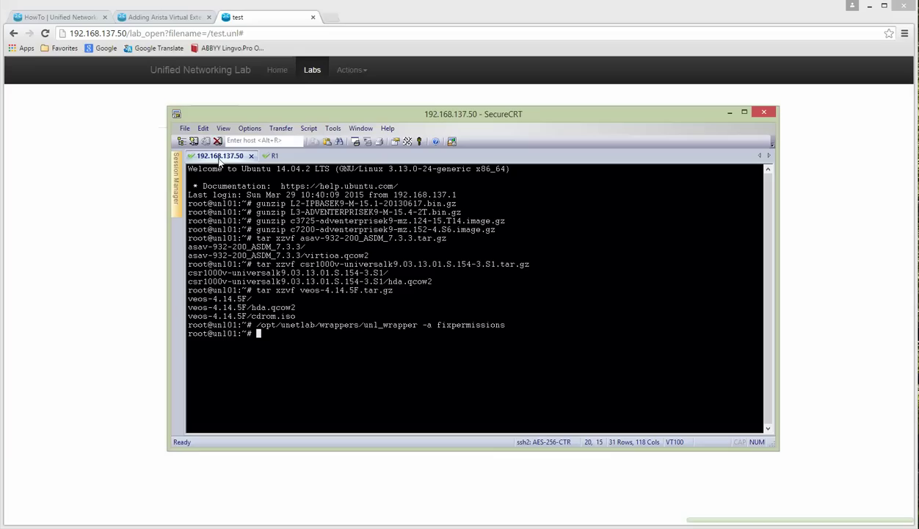
{"action": "left_click", "coordinate": [131, 293]}
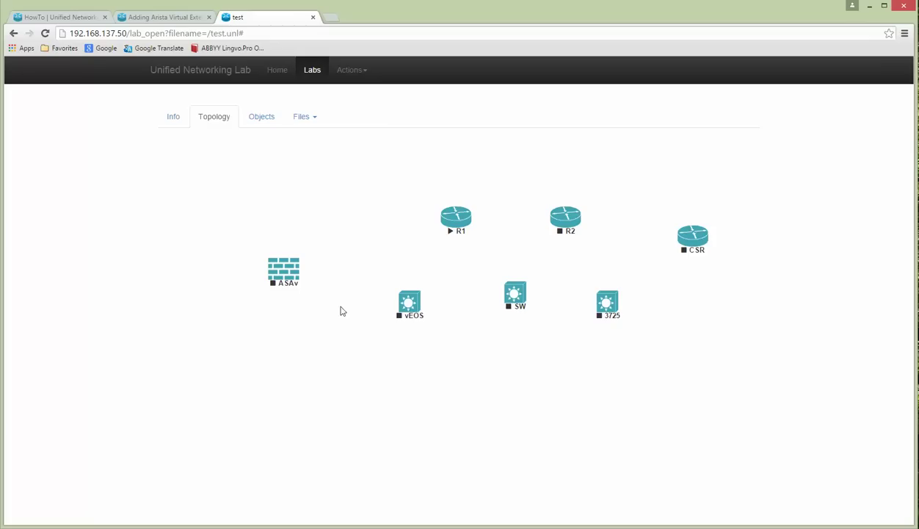
Step: Start the SW switch and wake its console with Enter
{"action": "right_click", "coordinate": [515, 294]}
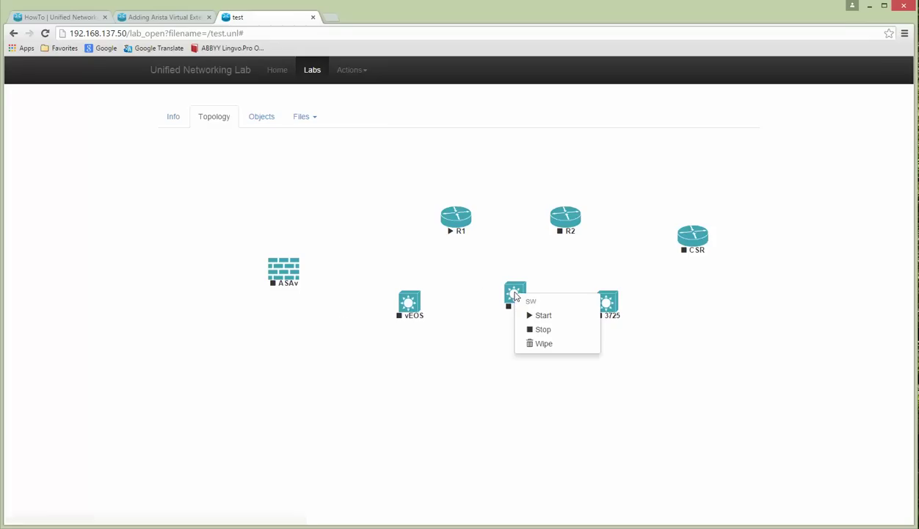
{"action": "left_click", "coordinate": [545, 321]}
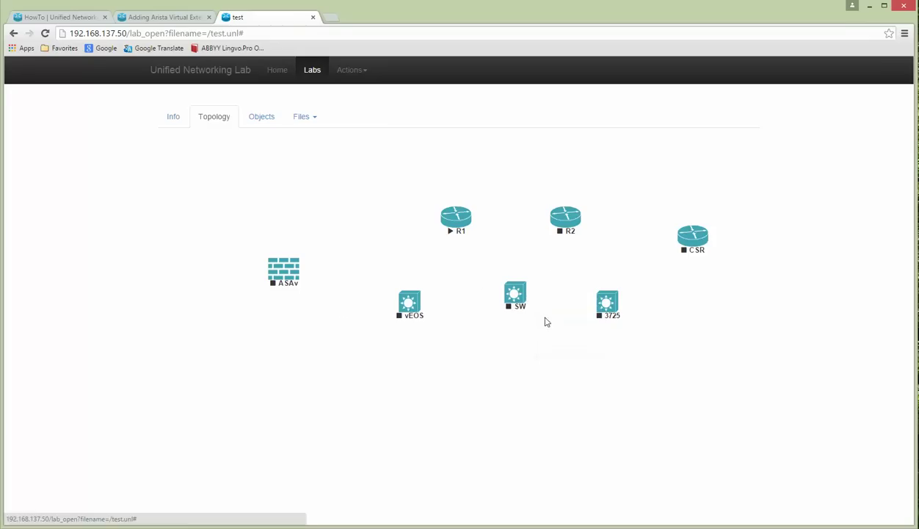
{"action": "left_click", "coordinate": [515, 293]}
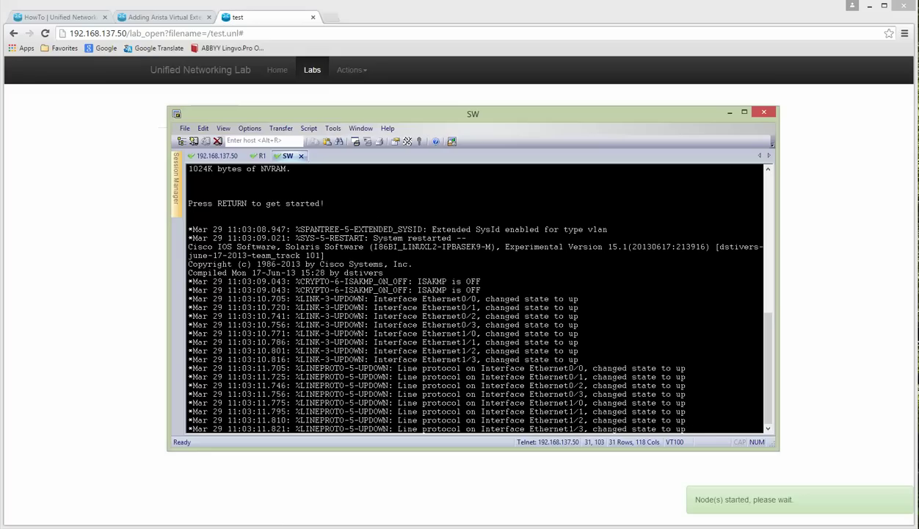
{"action": "key", "text": "Return"}
{"action": "key", "text": "Return"}
{"action": "key", "text": "Return"}
{"action": "key", "text": "Return"}
{"action": "left_click", "coordinate": [72, 236]}
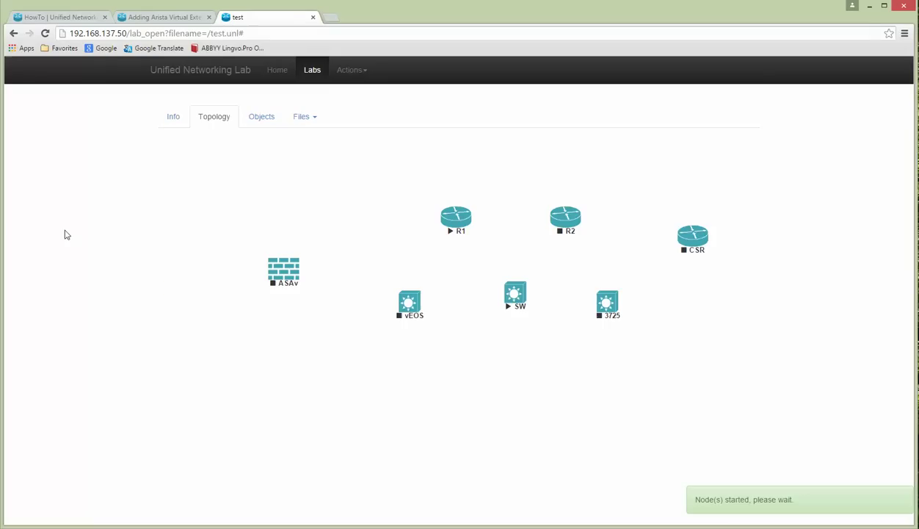
Step: Start the ASAv and boot its default image from the VNC console, then start CSR
{"action": "right_click", "coordinate": [282, 269]}
{"action": "left_click", "coordinate": [308, 289]}
{"action": "left_click", "coordinate": [283, 272]}
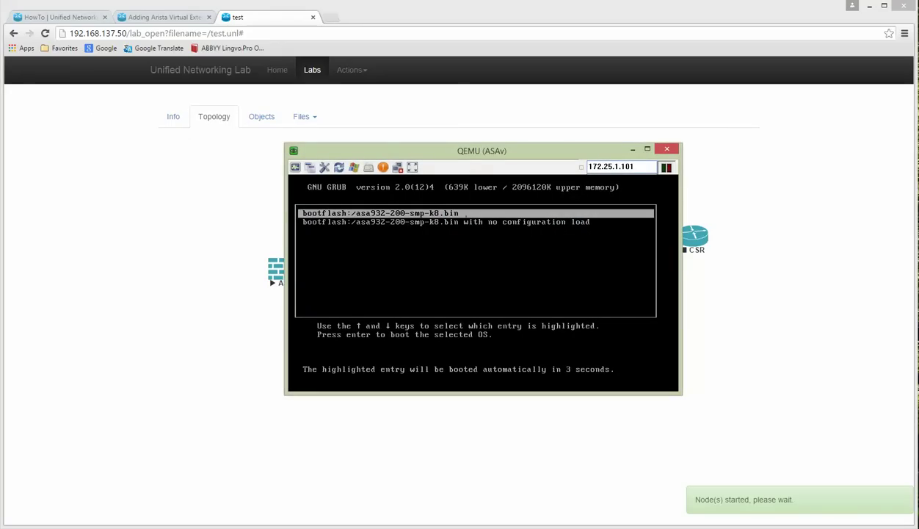
{"action": "key", "text": "Return"}
{"action": "left_click_drag", "start_coordinate": [487, 152], "coordinate": [254, 132]}
{"action": "left_click", "coordinate": [674, 176]}
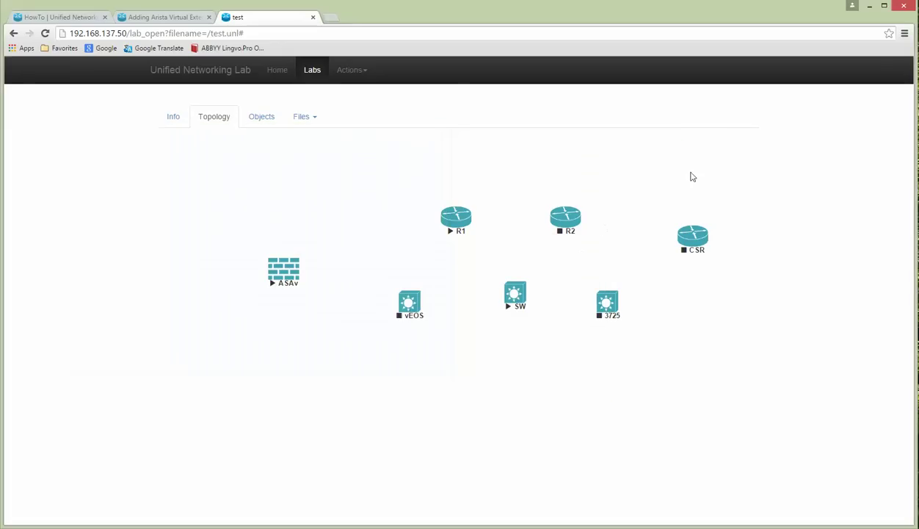
{"action": "right_click", "coordinate": [693, 242]}
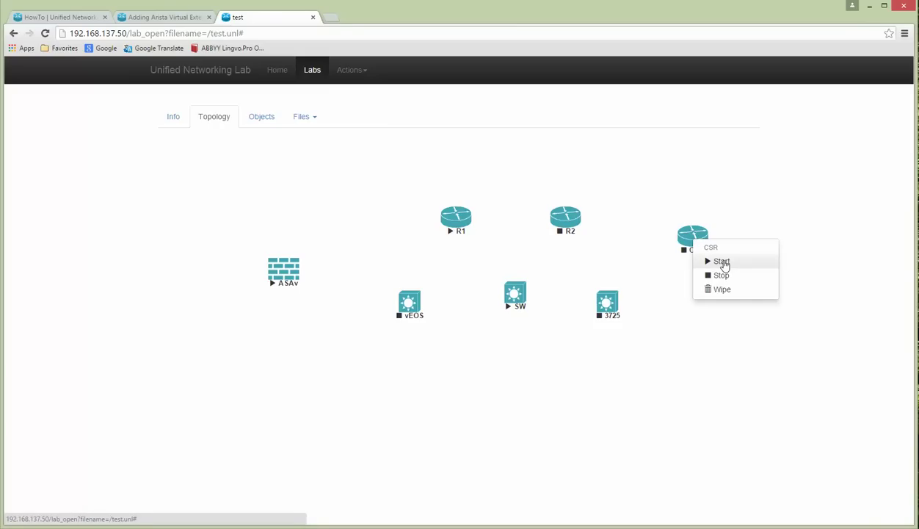
{"action": "left_click", "coordinate": [722, 262]}
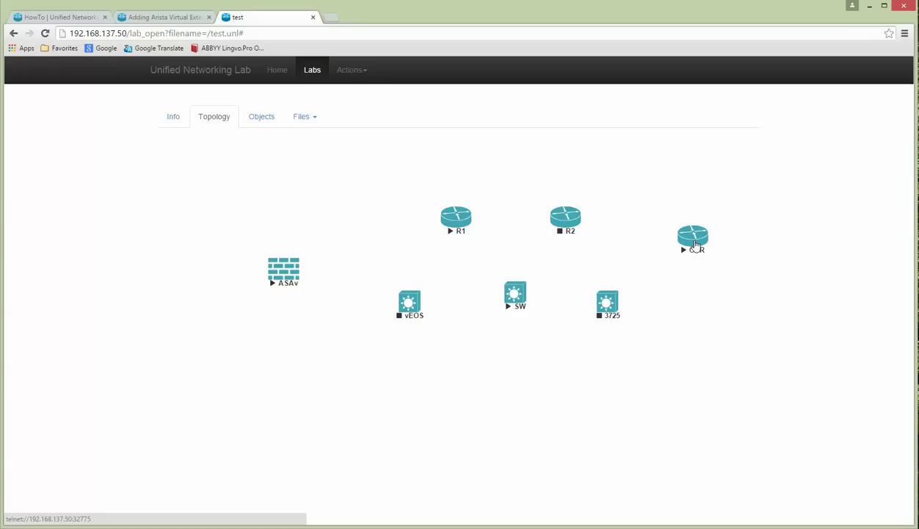
Step: In WinSCP, go up to /opt/unetlab and into tmp/0/test, briefly checking node folder 1
{"action": "key", "text": "alt+Tab"}
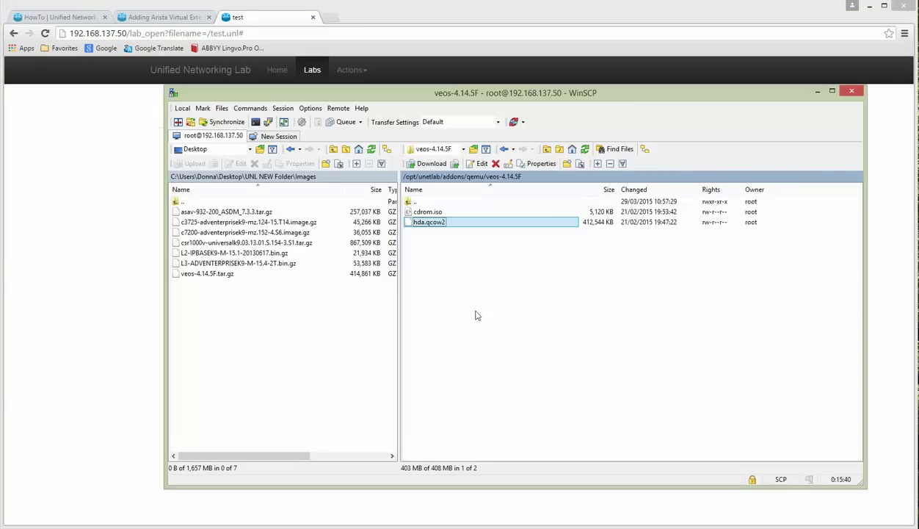
{"action": "left_click", "coordinate": [408, 203]}
{"action": "double_click", "coordinate": [409, 202]}
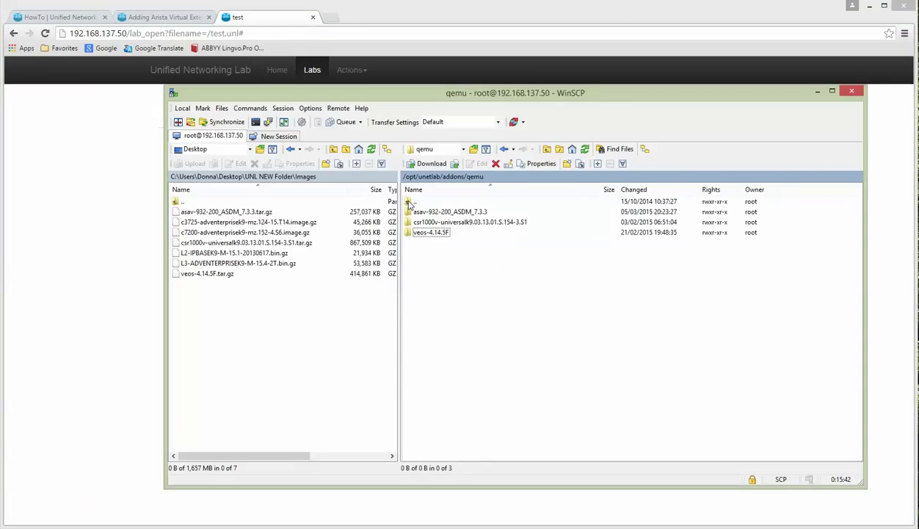
{"action": "double_click", "coordinate": [409, 203]}
{"action": "double_click", "coordinate": [409, 203]}
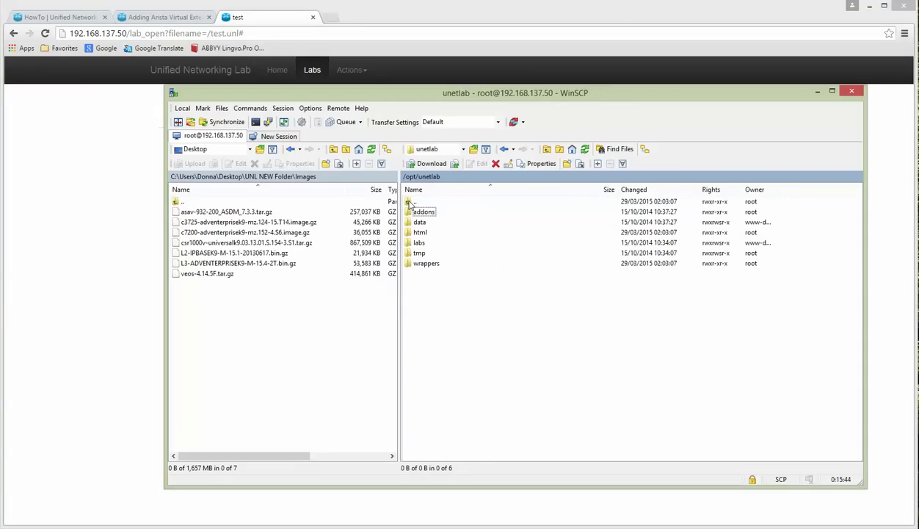
{"action": "double_click", "coordinate": [420, 254]}
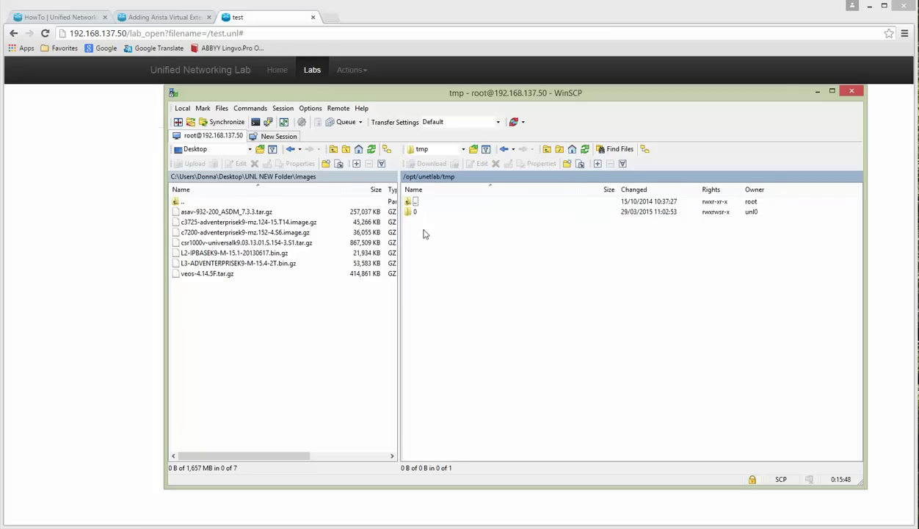
{"action": "double_click", "coordinate": [415, 213]}
{"action": "double_click", "coordinate": [416, 213]}
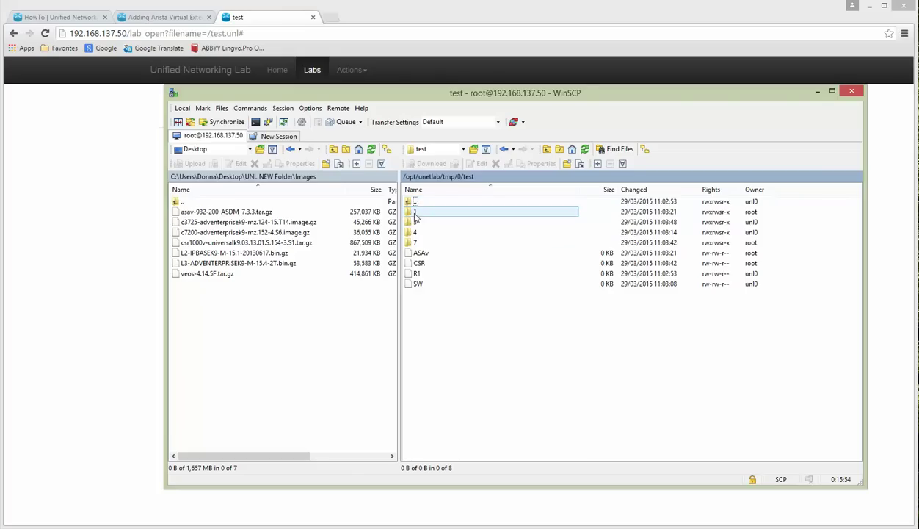
{"action": "double_click", "coordinate": [415, 213]}
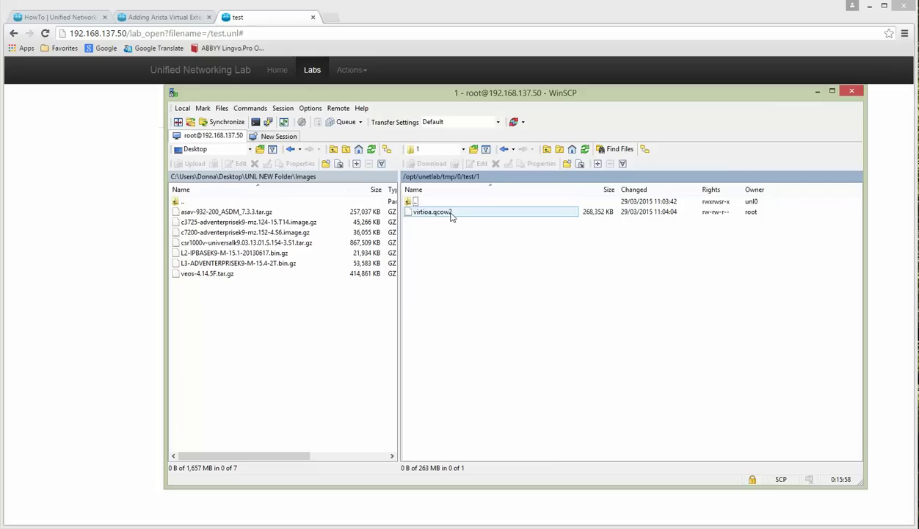
{"action": "double_click", "coordinate": [411, 203]}
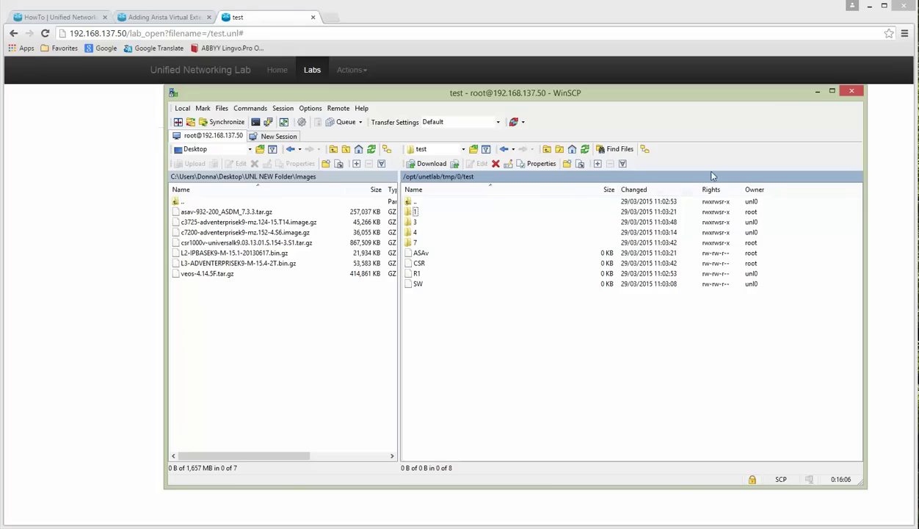
Step: Put WinSCP away, open the CSR console in SecureCRT and highlight the low-throughput warning
{"action": "left_click", "coordinate": [817, 92]}
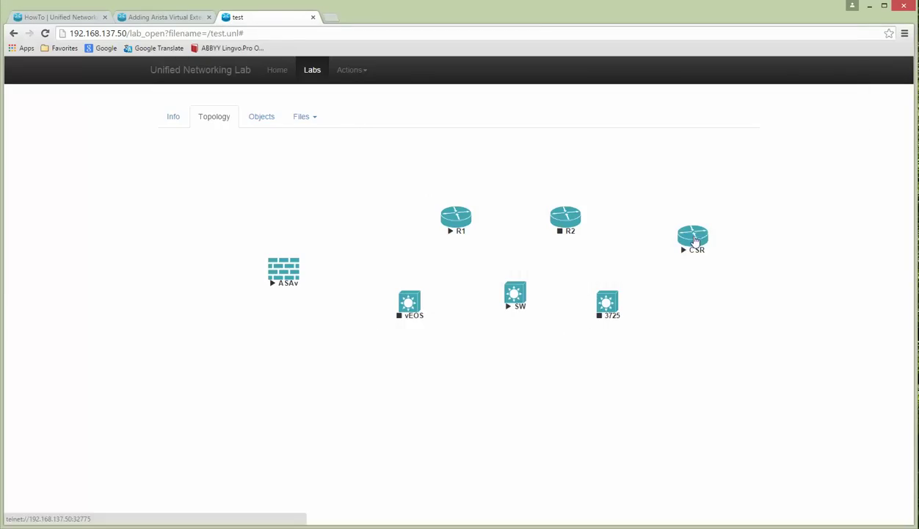
{"action": "left_click", "coordinate": [694, 240]}
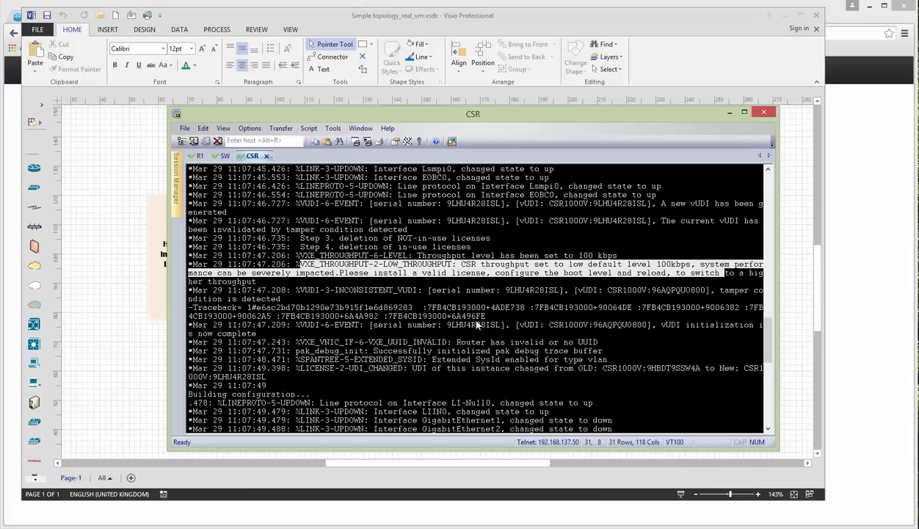
{"action": "left_click", "coordinate": [364, 300]}
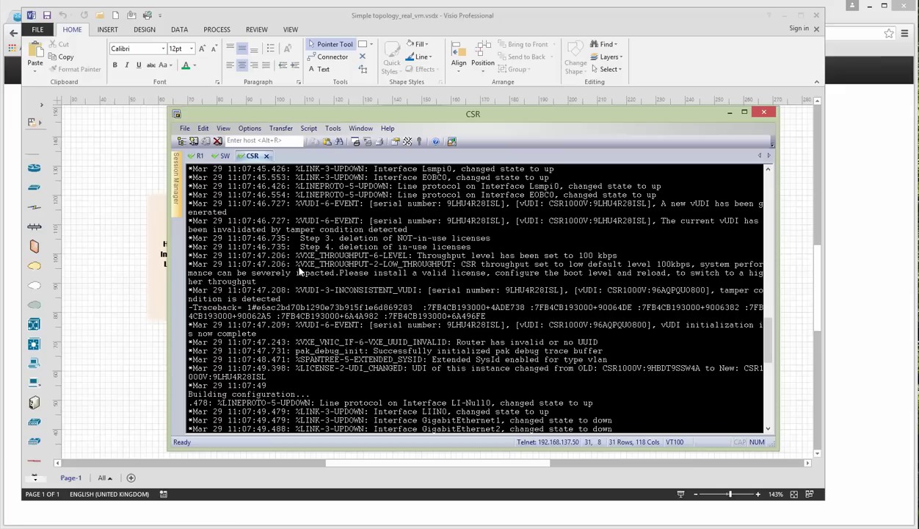
{"action": "left_click_drag", "start_coordinate": [297, 265], "coordinate": [691, 271]}
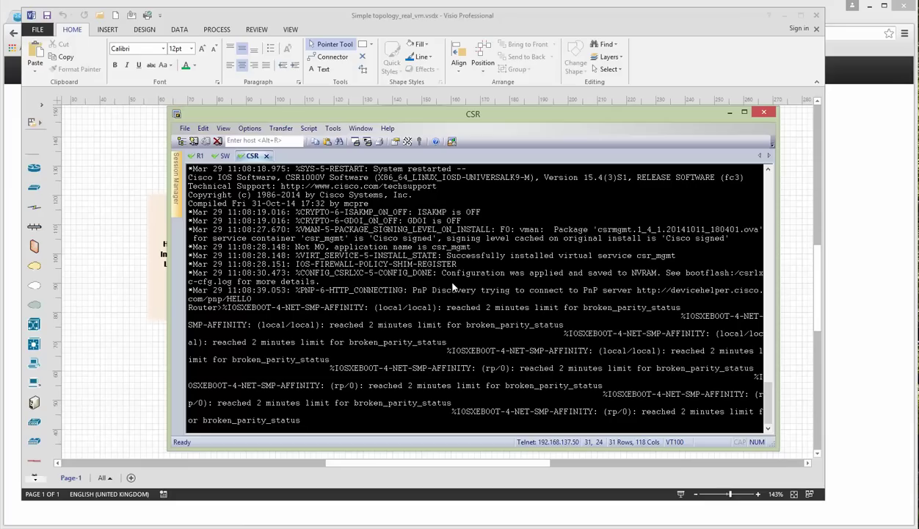
Step: Enter privileged mode on the CSR and run 'sh ver' to view its software image
{"action": "key", "text": "Return"}
{"action": "key", "text": "Return"}
{"action": "key", "text": "Return"}
{"action": "key", "text": "Return"}
{"action": "key", "text": "Return"}
{"action": "key", "text": "Return"}
{"action": "type", "text": "en"}
{"action": "key", "text": "Return"}
{"action": "key", "text": "Return"}
{"action": "type", "text": "sh ver"}
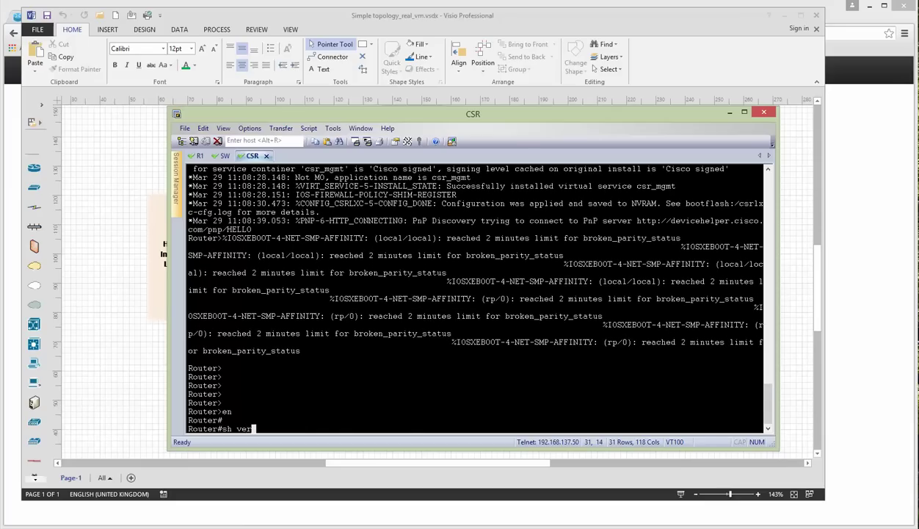
{"action": "key", "text": "Return"}
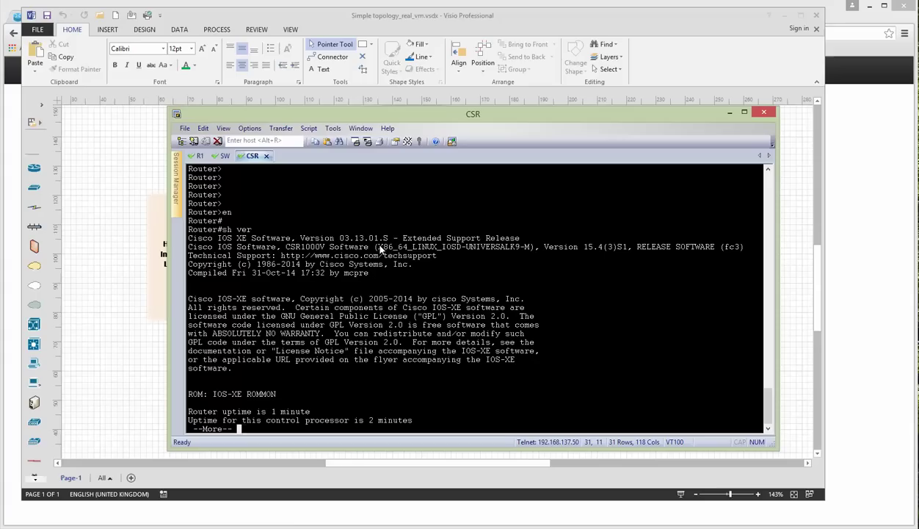
{"action": "left_click_drag", "start_coordinate": [377, 250], "coordinate": [524, 249]}
{"action": "key", "text": "q"}
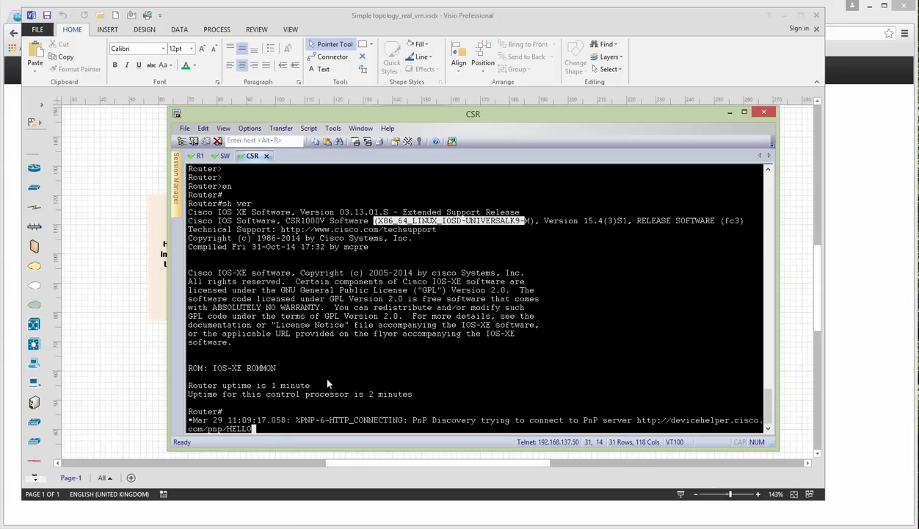
Step: Run 'show license' and page through the features from advanced to stingray
{"action": "key", "text": "Return"}
{"action": "key", "text": "Return"}
{"action": "key", "text": "Return"}
{"action": "key", "text": "Return"}
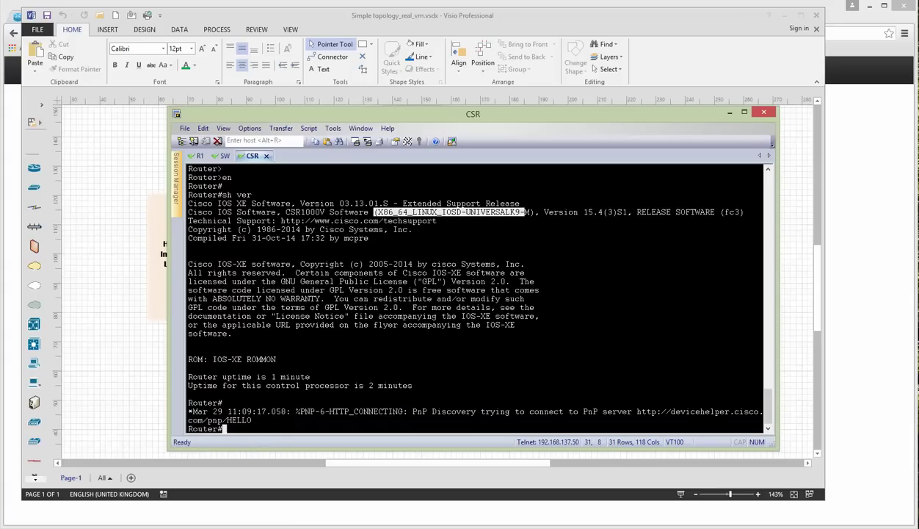
{"action": "type", "text": "sh lice"}
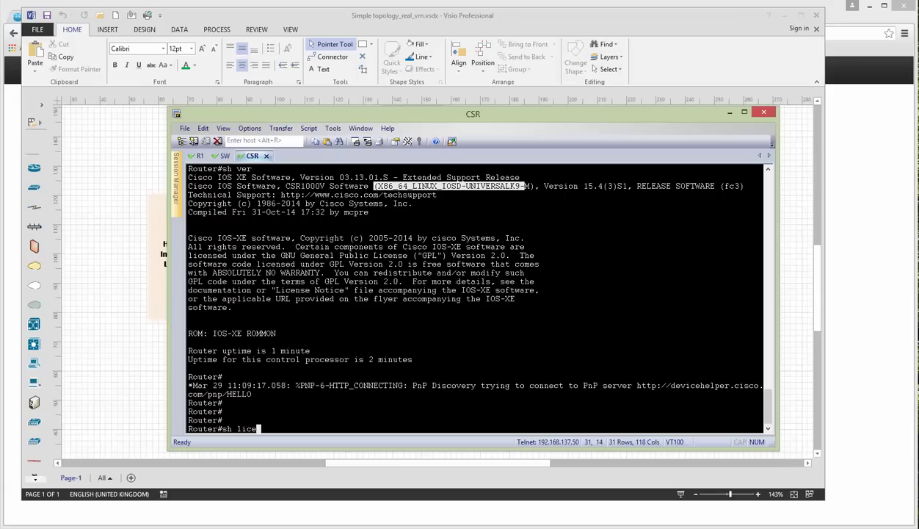
{"action": "key", "text": "Tab"}
{"action": "key", "text": "Return"}
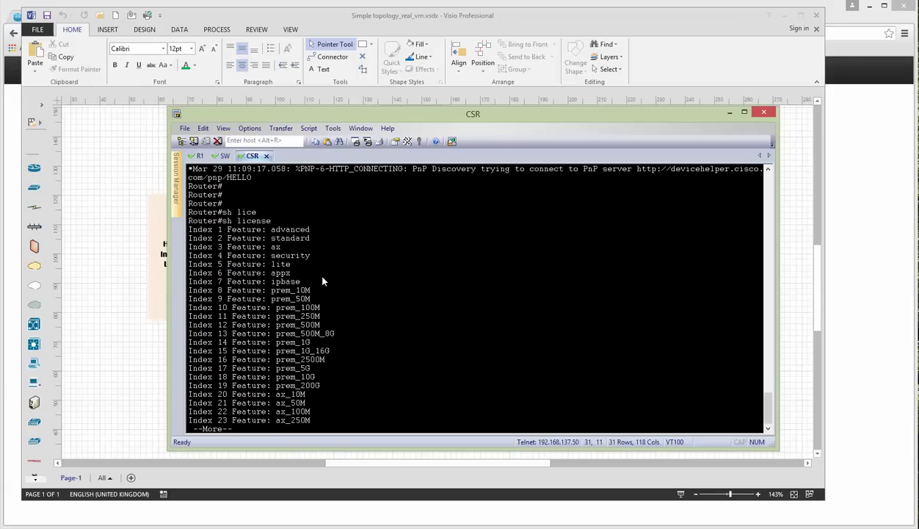
{"action": "key", "text": "space"}
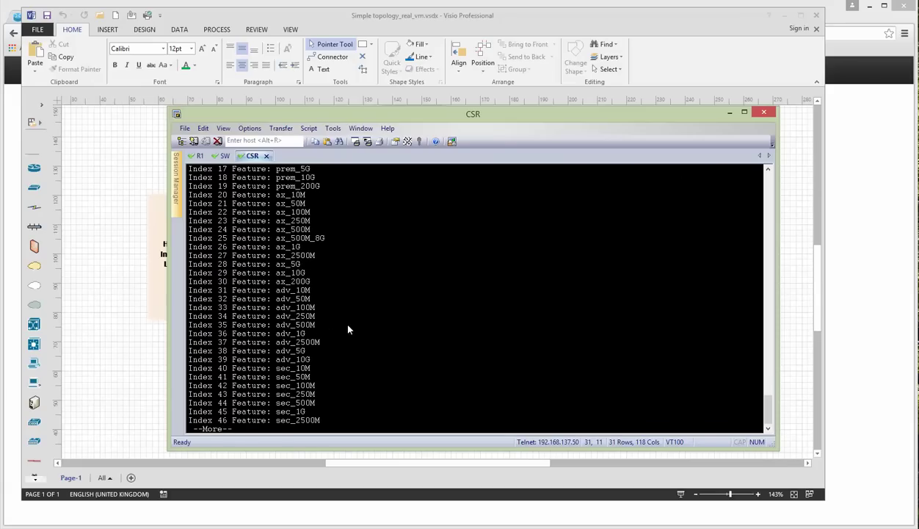
{"action": "scroll", "coordinate": [341, 320], "scroll_direction": "up", "scroll_amount": 3}
{"action": "scroll", "coordinate": [332, 310], "scroll_direction": "down", "scroll_amount": 3}
{"action": "key", "text": "space"}
{"action": "key", "text": "space"}
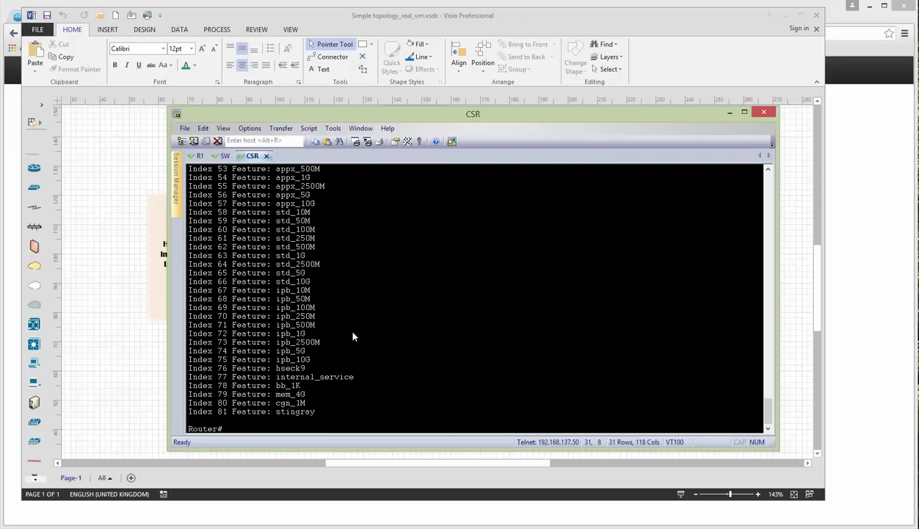
{"action": "scroll", "coordinate": [352, 336], "scroll_direction": "up", "scroll_amount": 15}
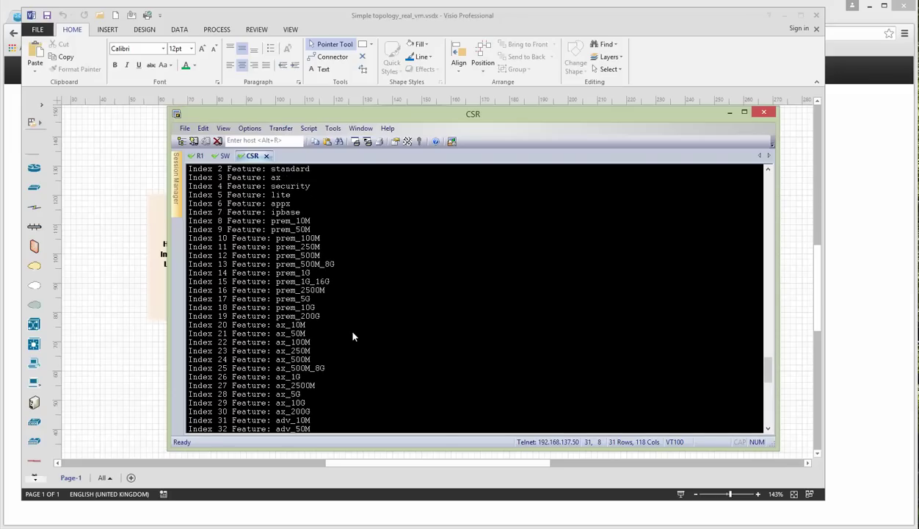
{"action": "scroll", "coordinate": [346, 324], "scroll_direction": "up", "scroll_amount": 2}
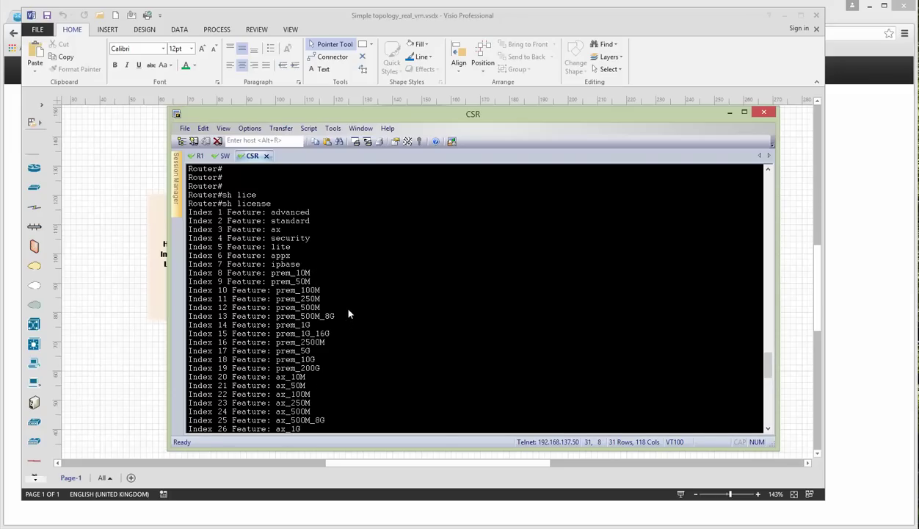
{"action": "scroll", "coordinate": [346, 323], "scroll_direction": "down", "scroll_amount": 19}
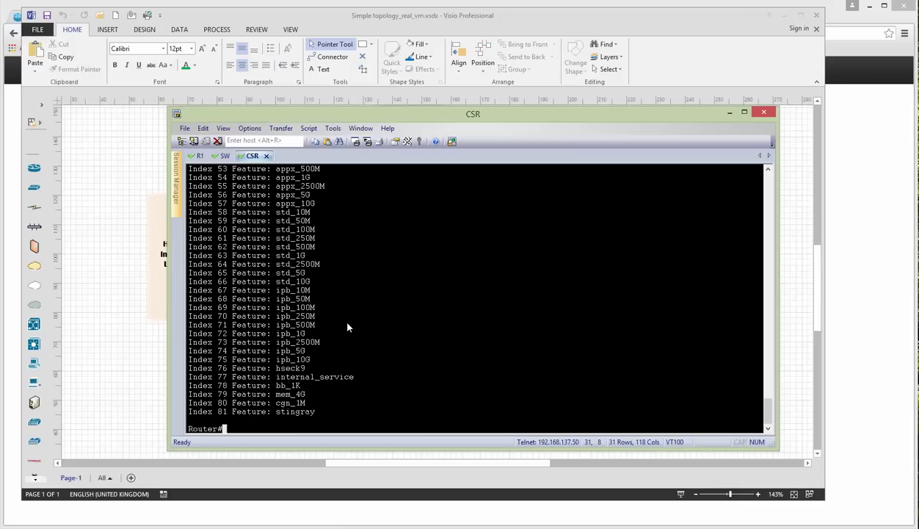
Step: On the SW switch, enter privileged mode and show the I86BI_LINUXL2-IPBASEK9-M version details
{"action": "left_click", "coordinate": [222, 156]}
{"action": "type", "text": "en"}
{"action": "key", "text": "Return"}
{"action": "type", "text": "sh "}
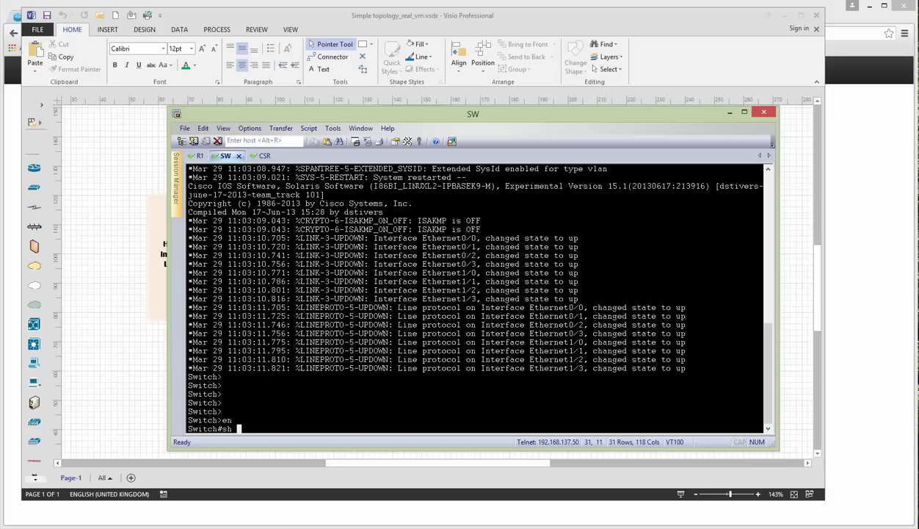
{"action": "type", "text": "ver"}
{"action": "key", "text": "Return"}
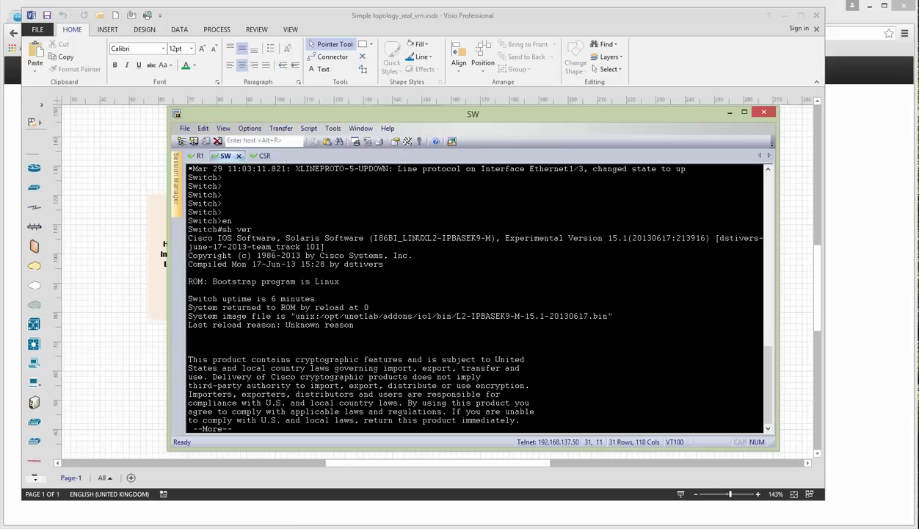
{"action": "left_click_drag", "start_coordinate": [376, 240], "coordinate": [486, 238]}
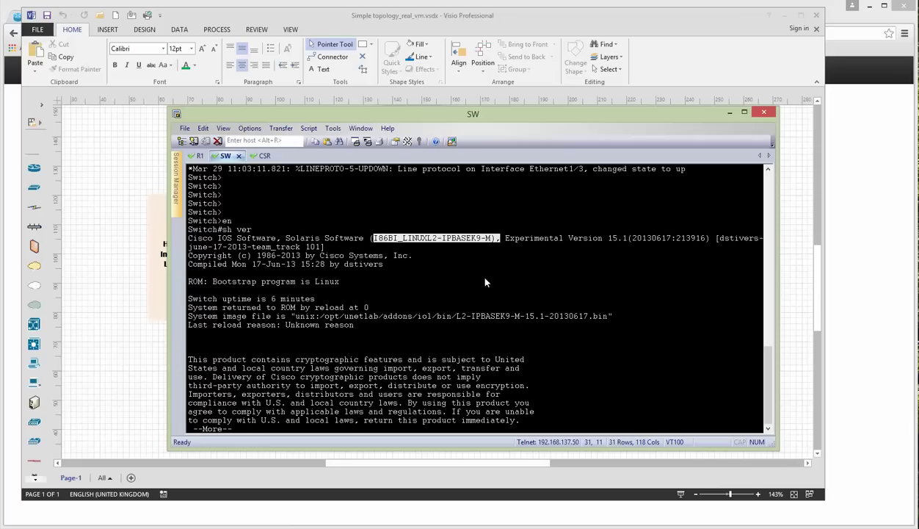
{"action": "key", "text": "space"}
Step: On R1, enter privileged mode and run 'sh ver', noting Version 15.4(2)
{"action": "left_click", "coordinate": [197, 155]}
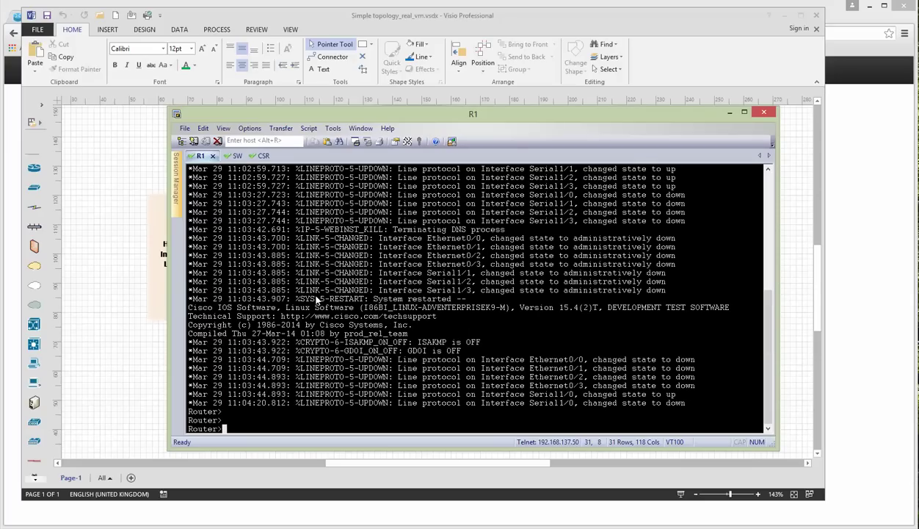
{"action": "type", "text": "en"}
{"action": "key", "text": "Return"}
{"action": "type", "text": "sh "}
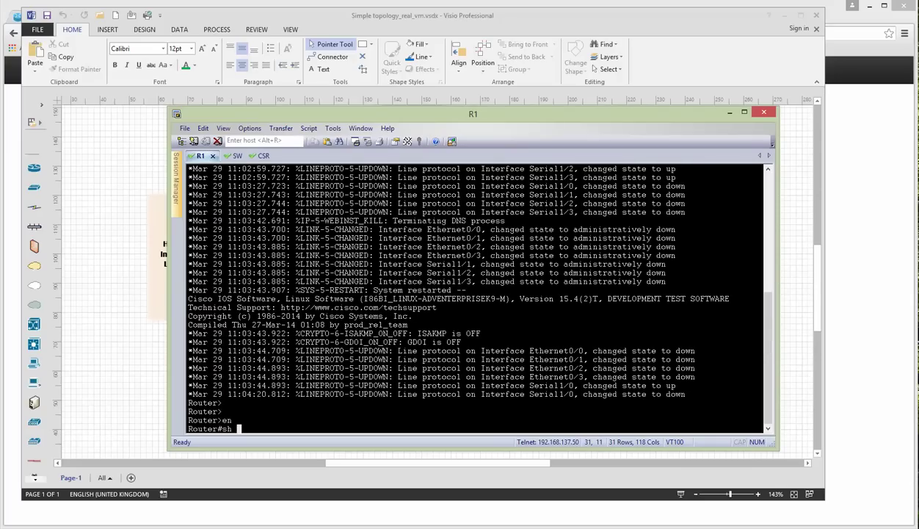
{"action": "type", "text": "ver"}
{"action": "key", "text": "Return"}
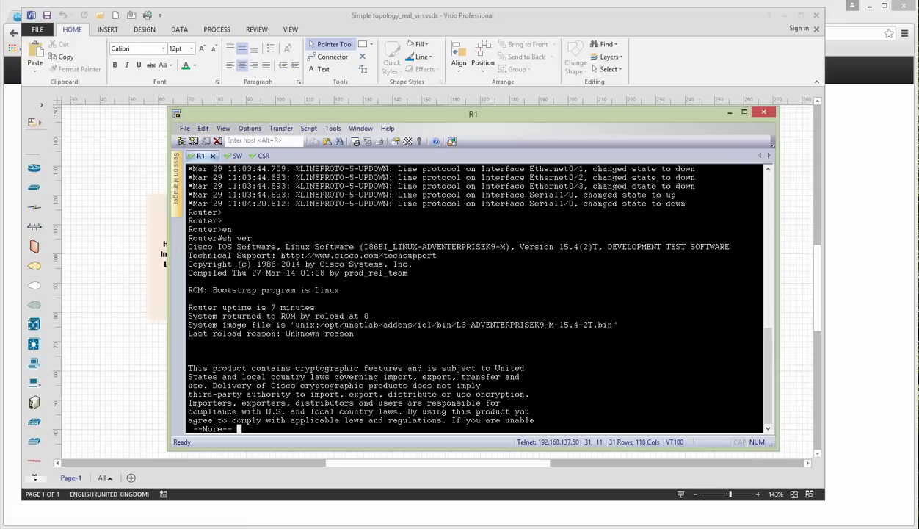
{"action": "left_click_drag", "start_coordinate": [364, 249], "coordinate": [592, 250]}
{"action": "left_click", "coordinate": [580, 263]}
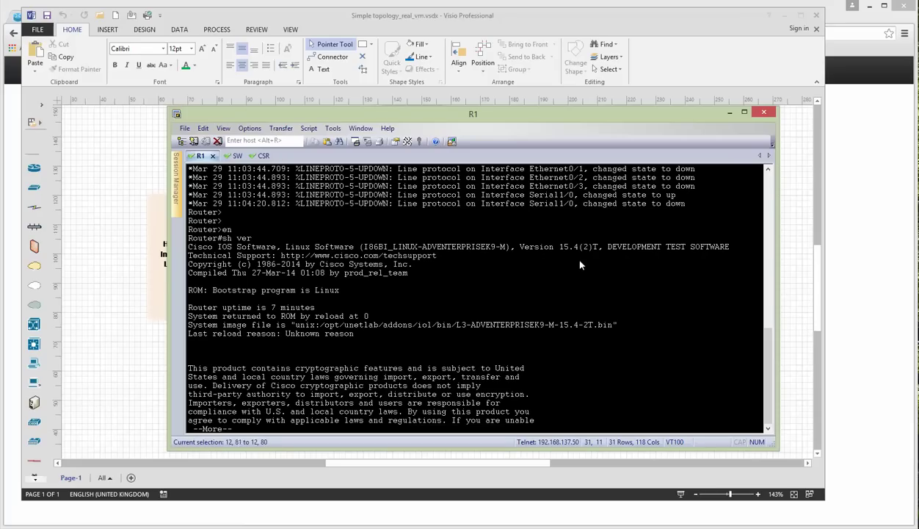
Step: Minimize Visio, return to the UNetLab topology page and start the 3725 node
{"action": "left_click", "coordinate": [783, 15]}
{"action": "left_click", "coordinate": [132, 177]}
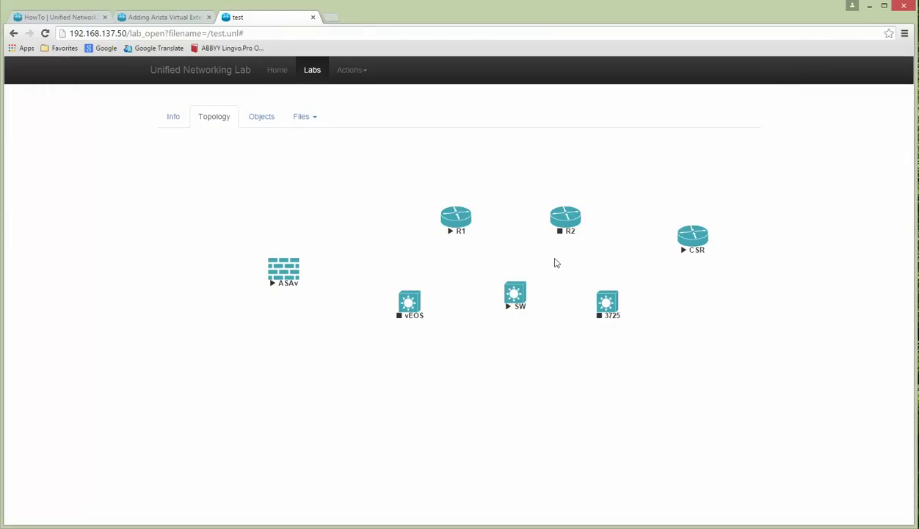
{"action": "left_click", "coordinate": [608, 303]}
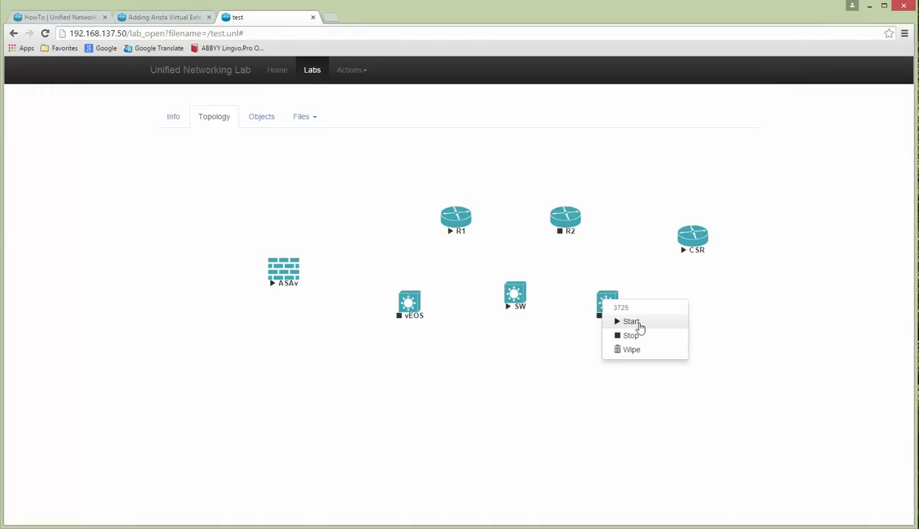
{"action": "left_click", "coordinate": [630, 321]}
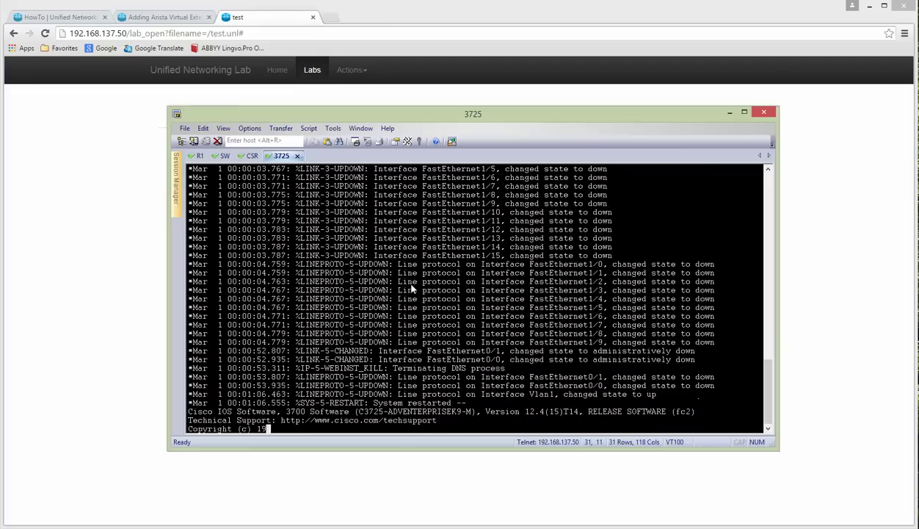
Step: On the 3725 console, enter privileged mode and run 'sh ip int brief'
{"action": "key", "text": "Return"}
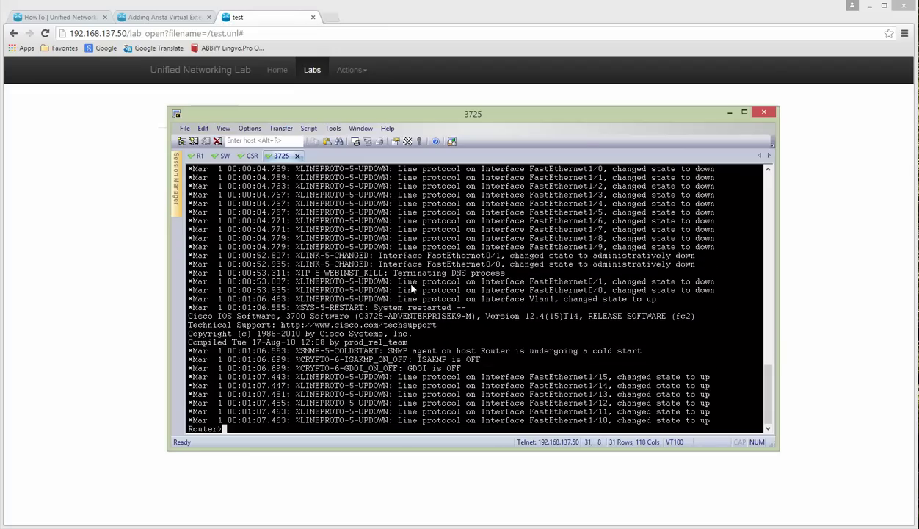
{"action": "key", "text": "Return"}
{"action": "key", "text": "Return"}
{"action": "key", "text": "Return"}
{"action": "key", "text": "Return"}
{"action": "key", "text": "Return"}
{"action": "type", "text": "en"}
{"action": "key", "text": "Return"}
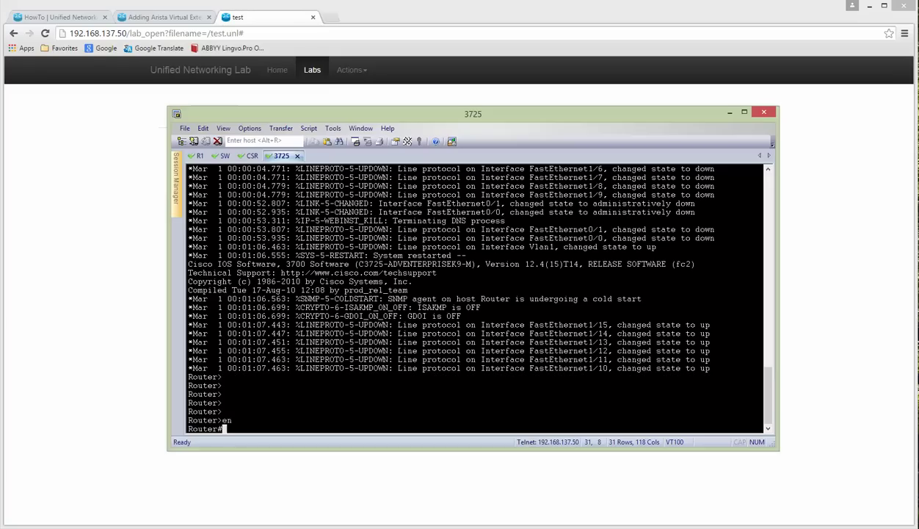
{"action": "type", "text": "sh ip int brief"}
{"action": "key", "text": "Return"}
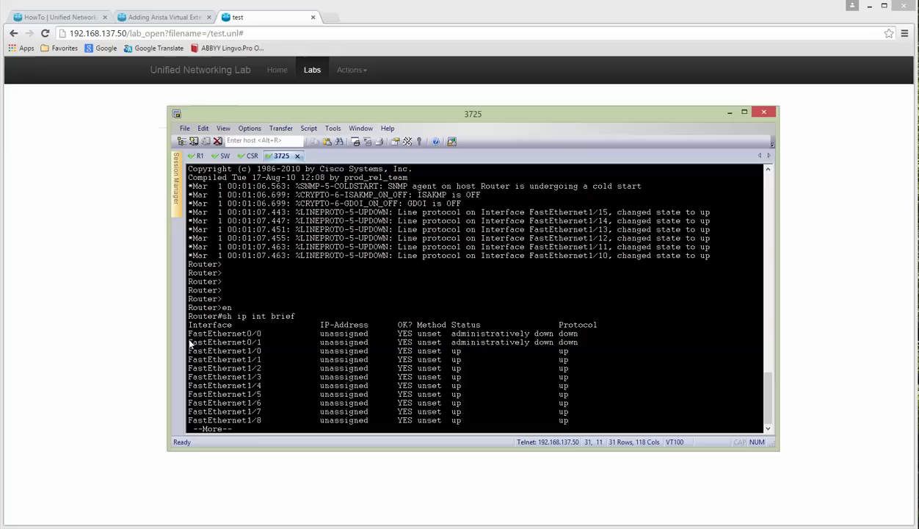
Step: Highlight the down FastEthernet0/0–0/1 rows, the up FastEthernet1/x rows and Vlan1
{"action": "left_click_drag", "start_coordinate": [190, 336], "coordinate": [603, 346]}
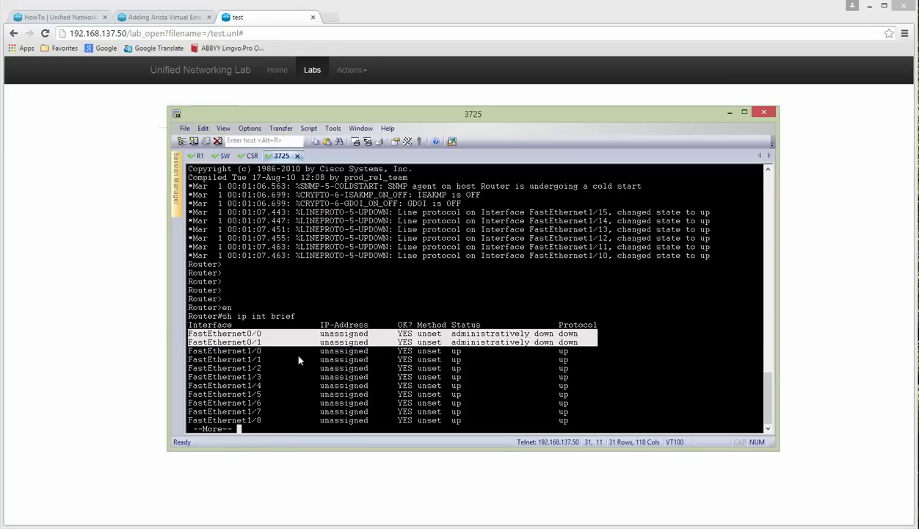
{"action": "key", "text": "ctrl+c"}
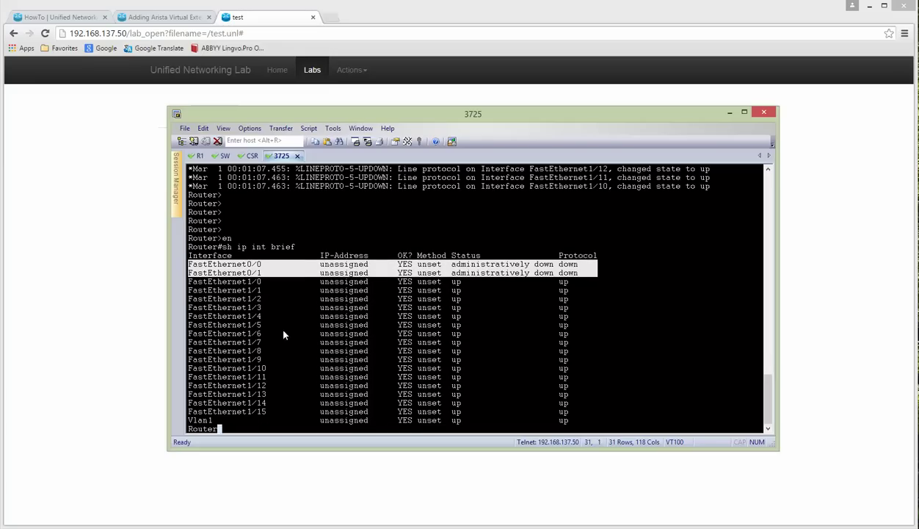
{"action": "left_click_drag", "start_coordinate": [190, 283], "coordinate": [575, 408]}
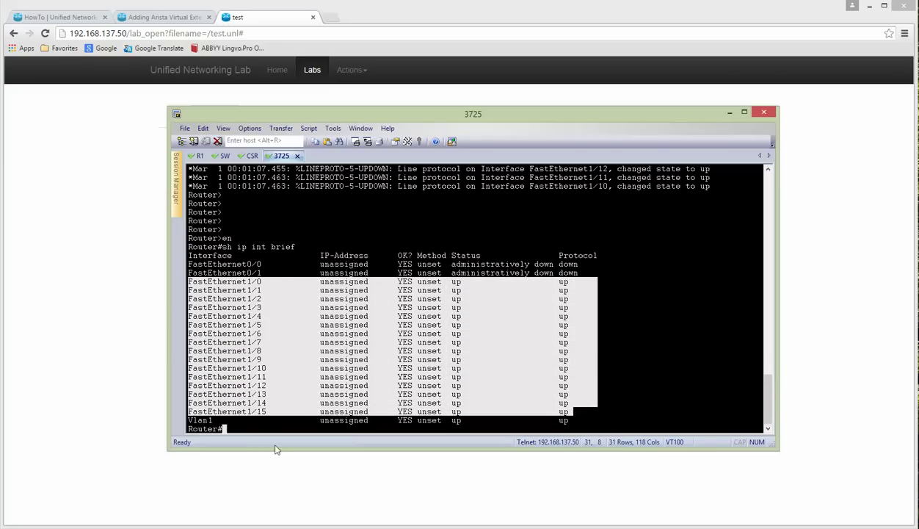
{"action": "left_click_drag", "start_coordinate": [189, 420], "coordinate": [577, 424]}
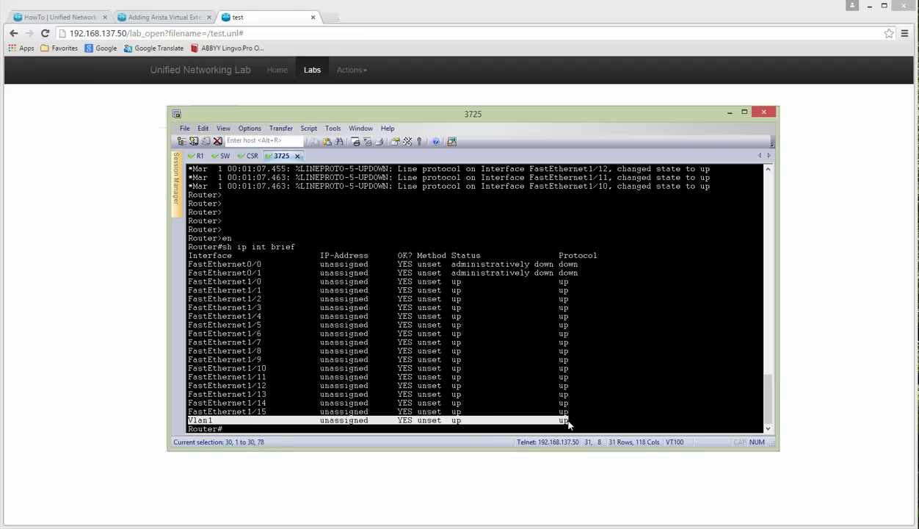
{"action": "left_click", "coordinate": [276, 399]}
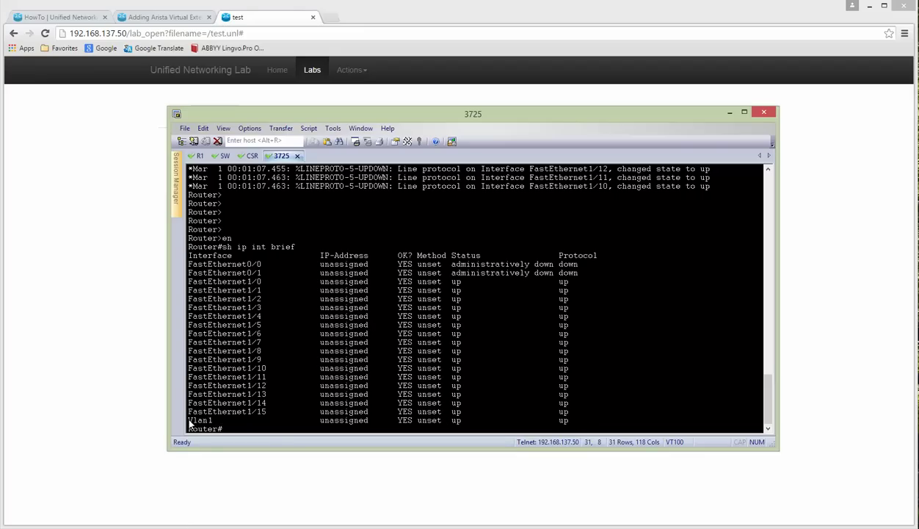
{"action": "left_click_drag", "start_coordinate": [188, 420], "coordinate": [570, 424]}
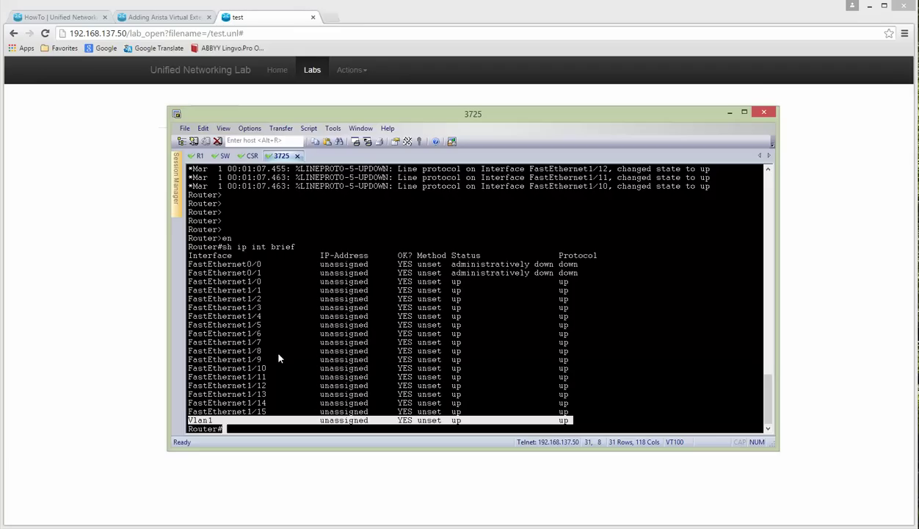
{"action": "left_click_drag", "start_coordinate": [190, 272], "coordinate": [367, 361]}
{"action": "left_click", "coordinate": [434, 314]}
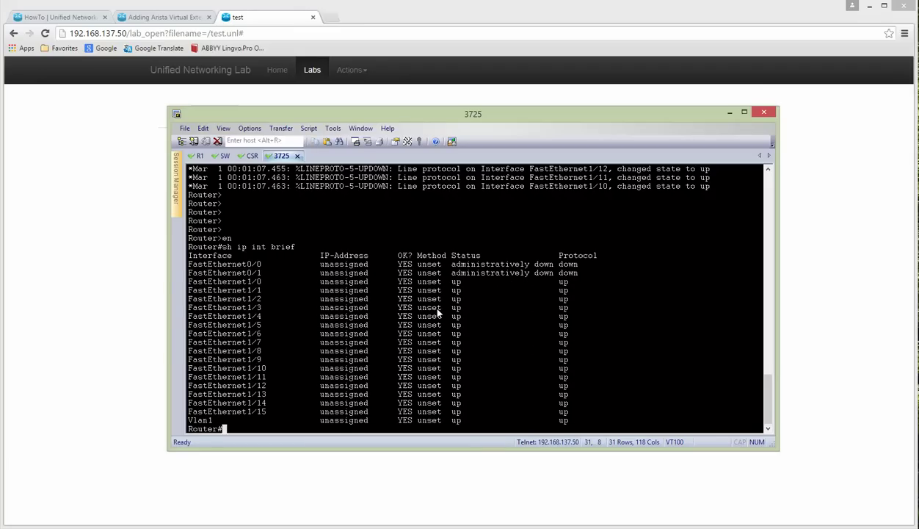